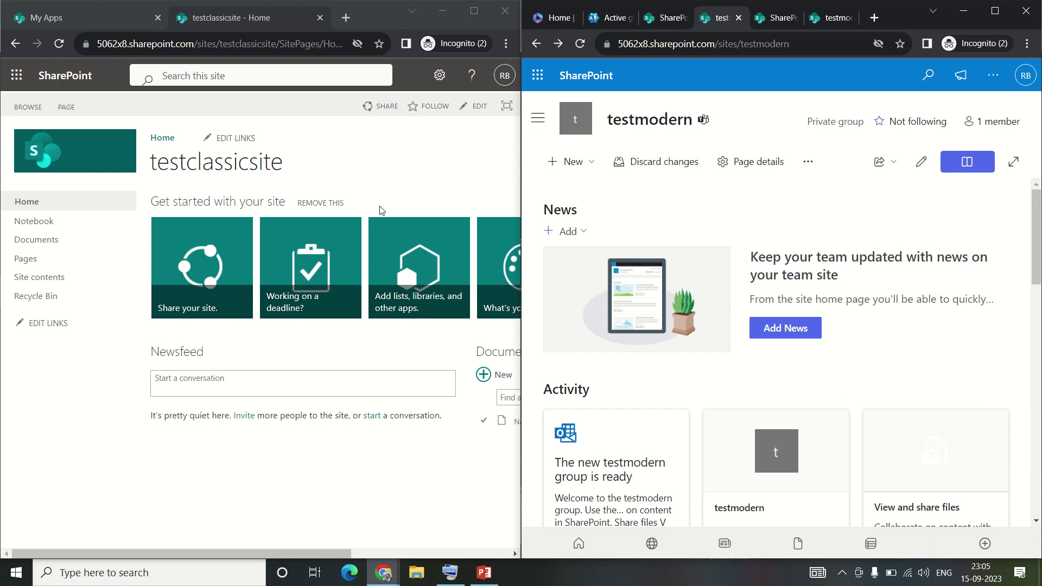
- Compare the site titles and home page layouts of the classic testclassicsite and the modern testmodern site
{"action": "left_click", "coordinate": [426, 164]}
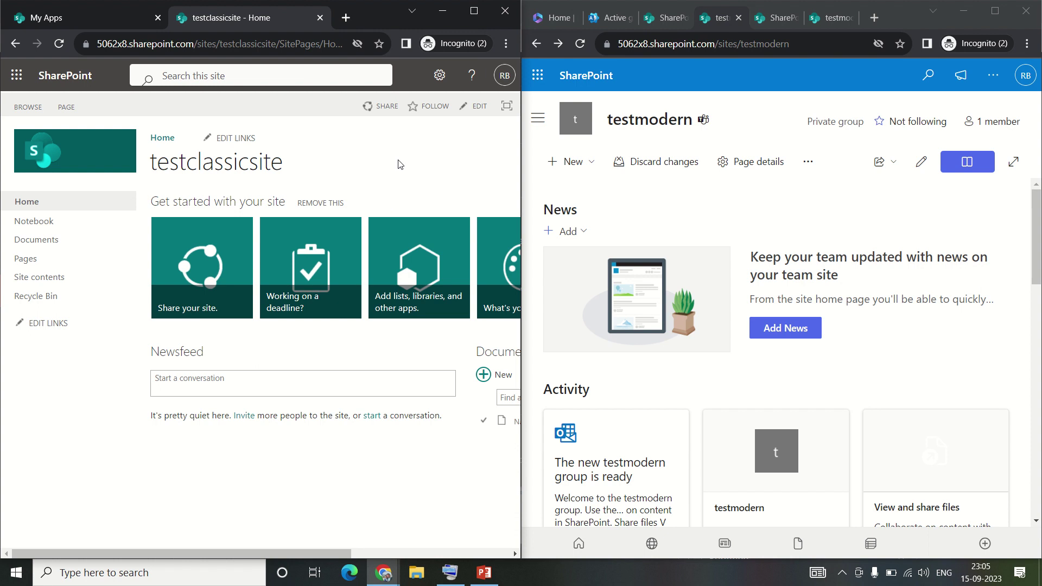
{"action": "left_click_drag", "start_coordinate": [307, 167], "coordinate": [150, 160]}
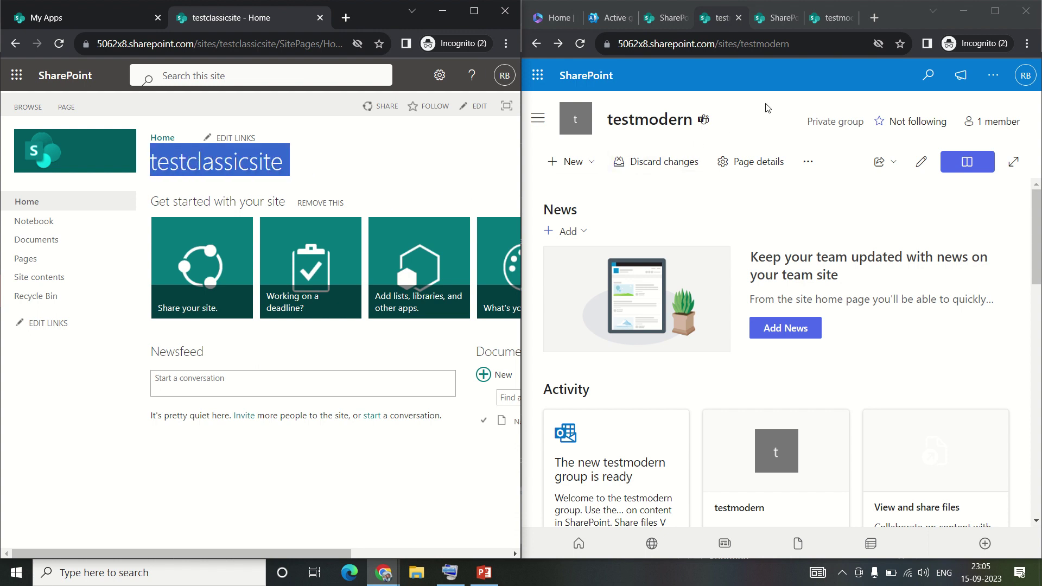
{"action": "left_click_drag", "start_coordinate": [697, 121], "coordinate": [621, 124]}
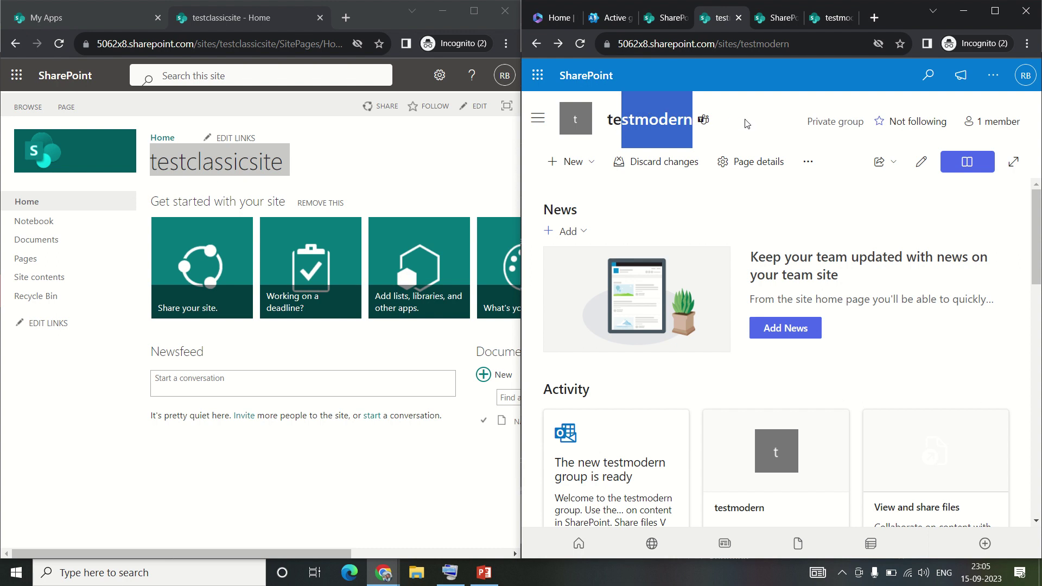
{"action": "left_click", "coordinate": [758, 123]}
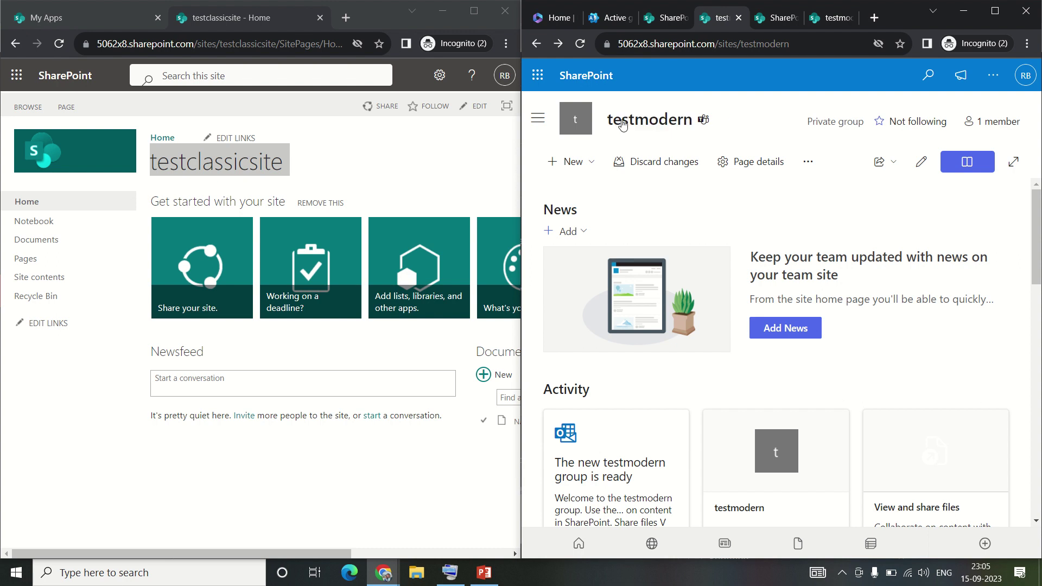
{"action": "left_click", "coordinate": [460, 140]}
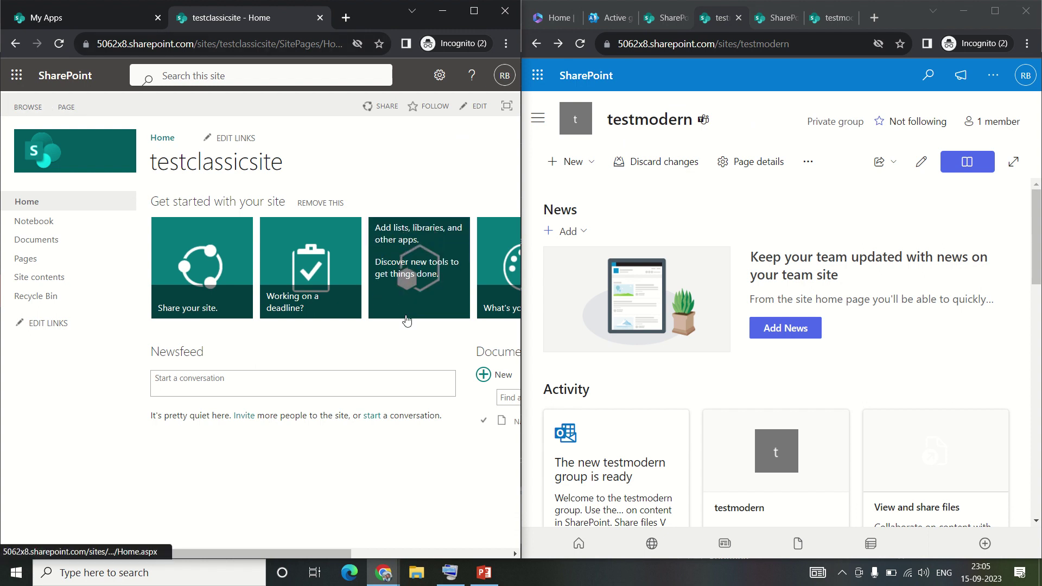
{"action": "mouse_move", "coordinate": [218, 552]}
{"action": "left_mouse_down"}
{"action": "mouse_move", "coordinate": [372, 552]}
{"action": "mouse_move", "coordinate": [207, 539]}
{"action": "left_mouse_up"}
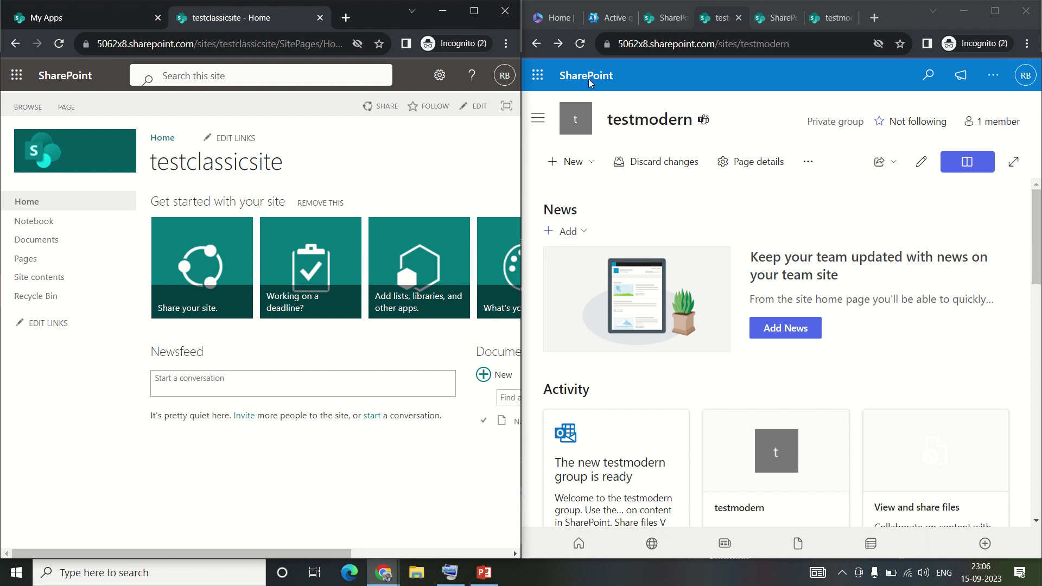
- Display the site settings options for both the testclassicsite and testmodern sites
{"action": "left_click", "coordinate": [440, 76]}
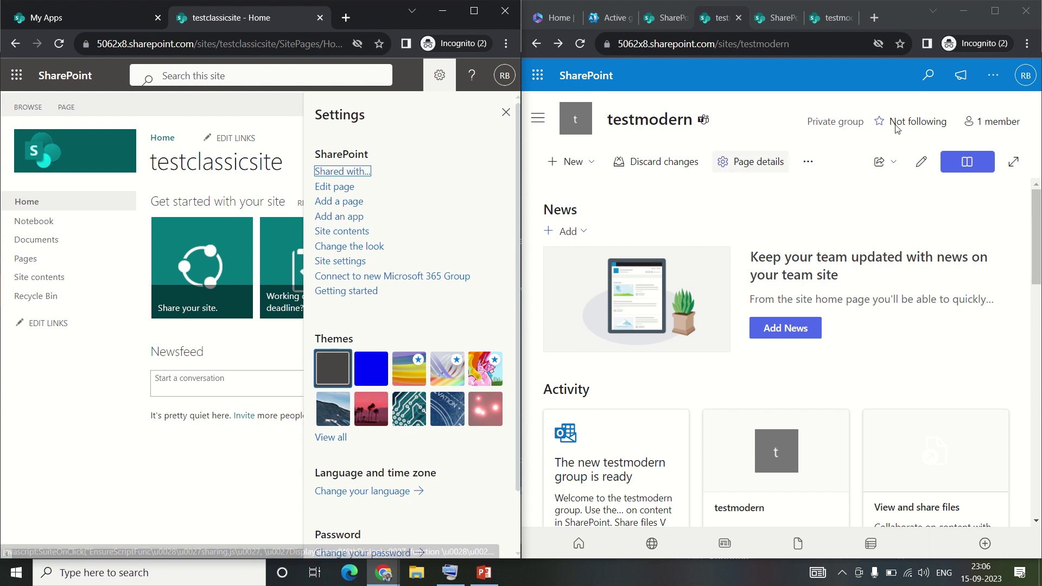
{"action": "left_click", "coordinate": [985, 80]}
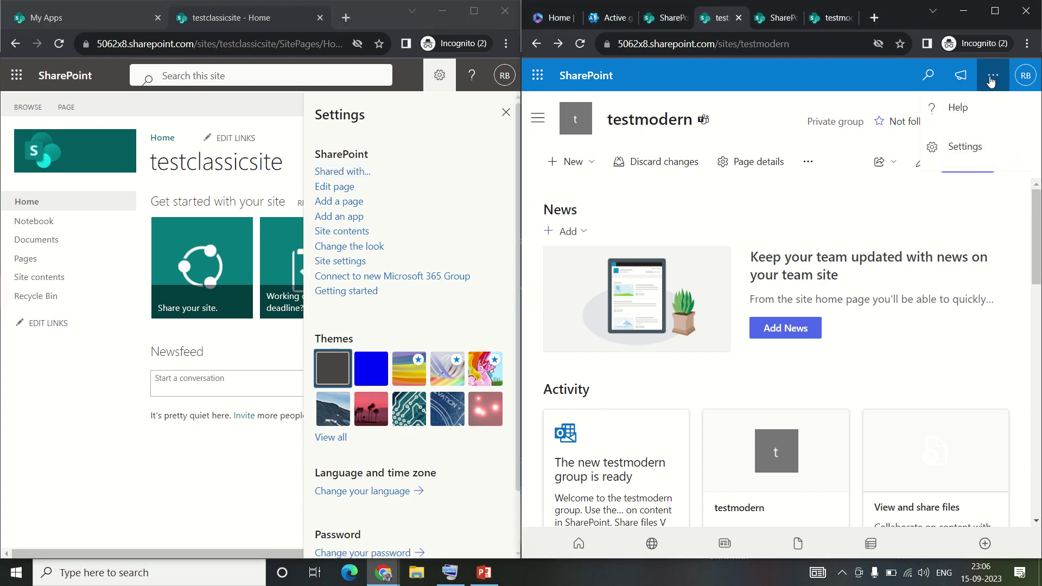
{"action": "left_click", "coordinate": [966, 144]}
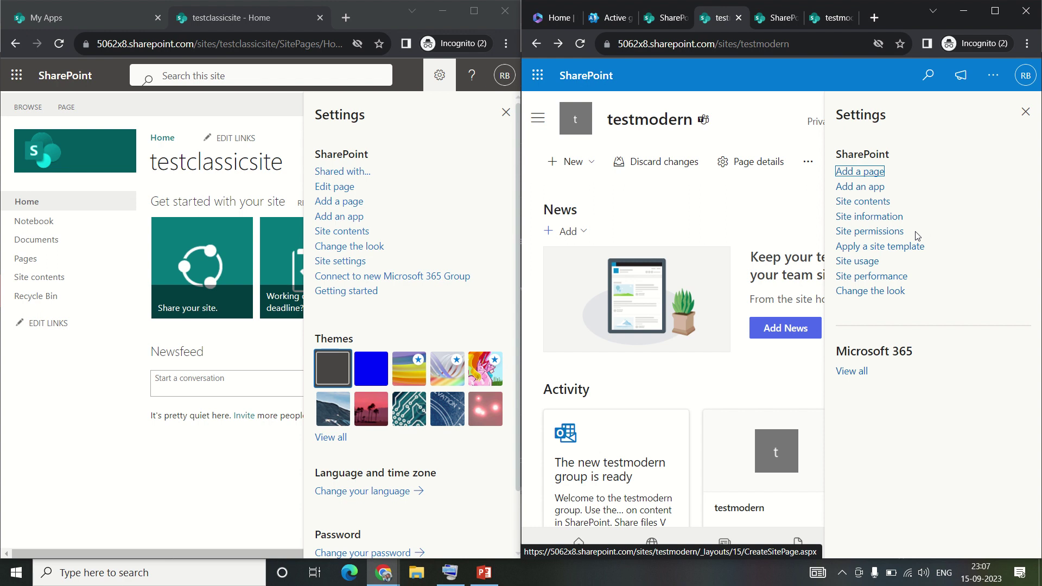
- Compare the two sites' settings options, including Site permissions, Apply a site template, Site usage and Site performance on testmodern and Site settings on testclassicsite
{"action": "left_click_drag", "start_coordinate": [917, 237], "coordinate": [834, 234]}
{"action": "left_click", "coordinate": [984, 234]}
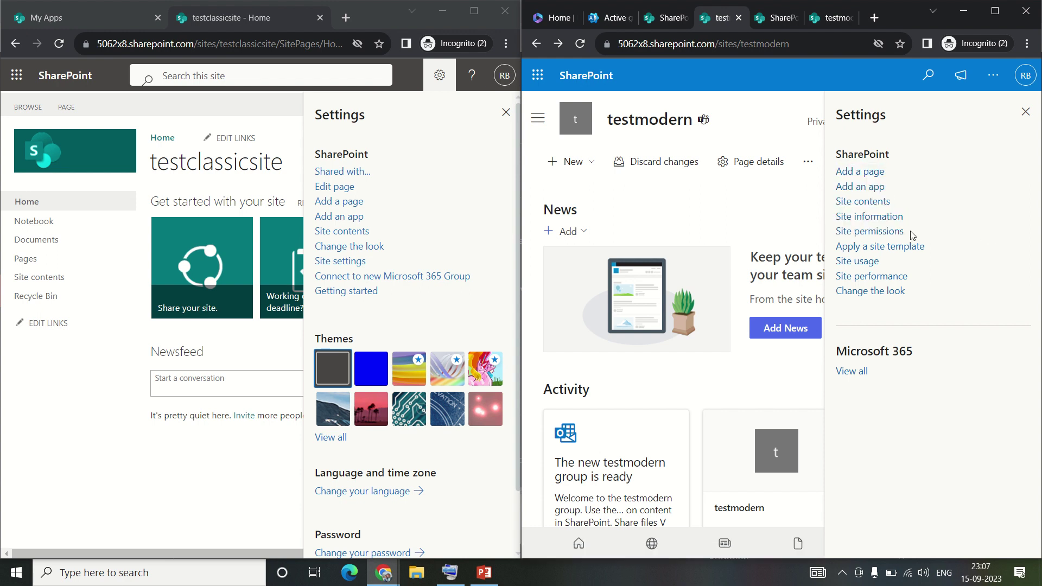
{"action": "left_click_drag", "start_coordinate": [912, 235], "coordinate": [838, 230]}
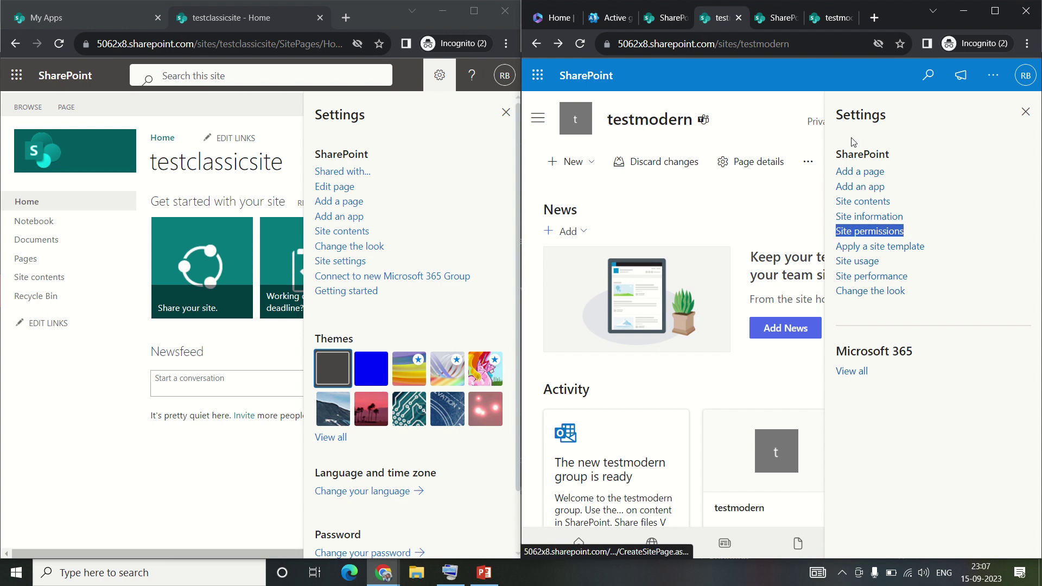
{"action": "left_click", "coordinate": [935, 241]}
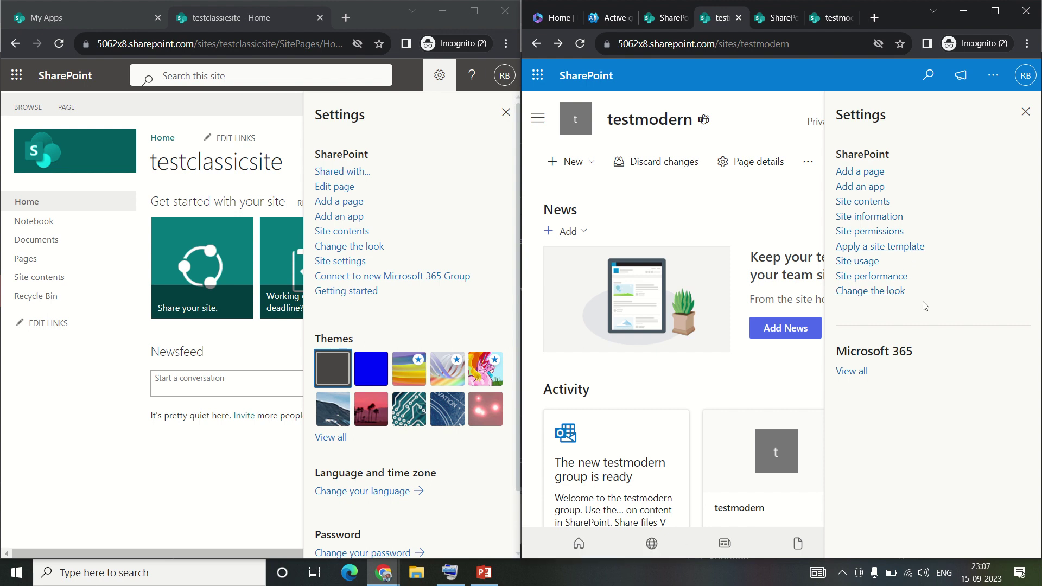
{"action": "left_click_drag", "start_coordinate": [917, 281], "coordinate": [841, 246]}
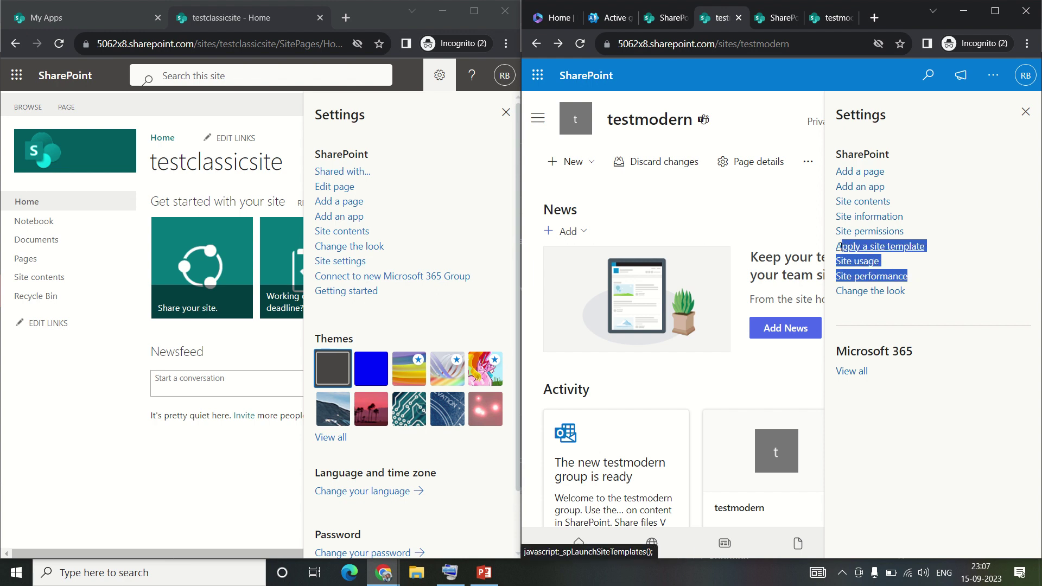
{"action": "left_click", "coordinate": [976, 221]}
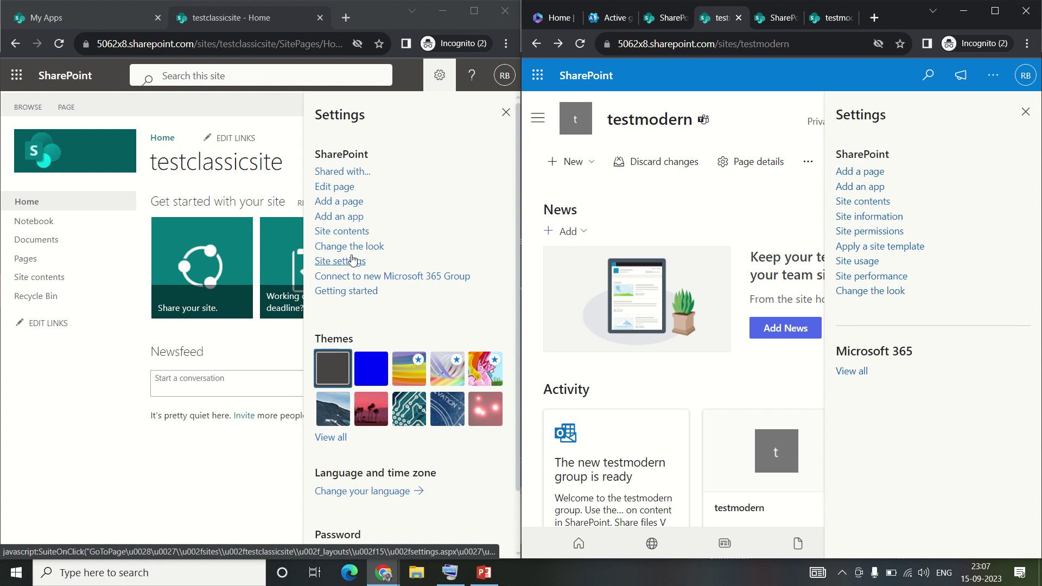
{"action": "left_click_drag", "start_coordinate": [352, 260], "coordinate": [316, 266]}
{"action": "left_click", "coordinate": [403, 260]}
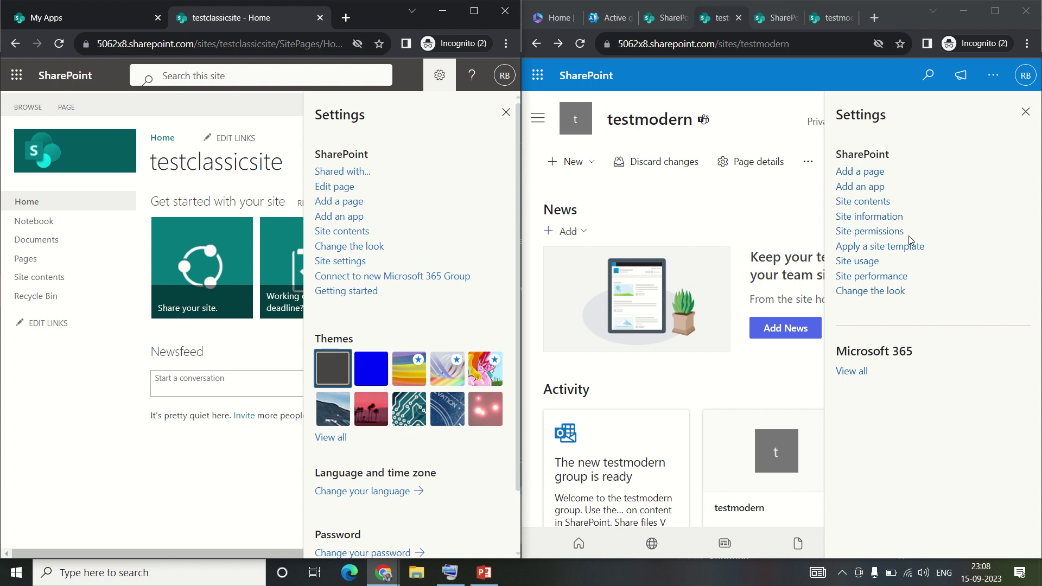
- Open the testmodern home page for editing and add a File and Media web part between the News and Activity web parts
{"action": "left_click", "coordinate": [1025, 111]}
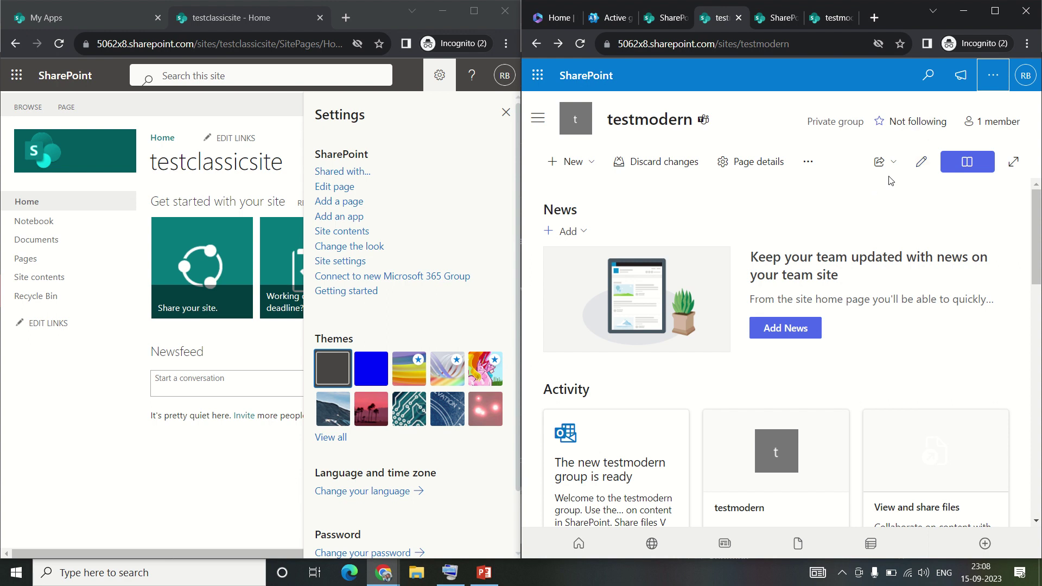
{"action": "left_click", "coordinate": [919, 172]}
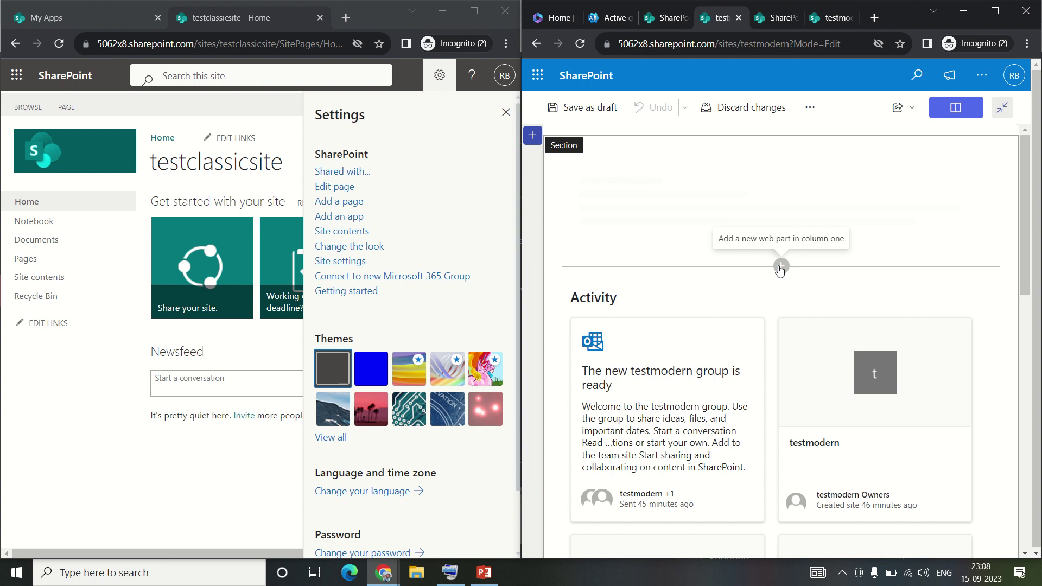
{"action": "left_click", "coordinate": [783, 269]}
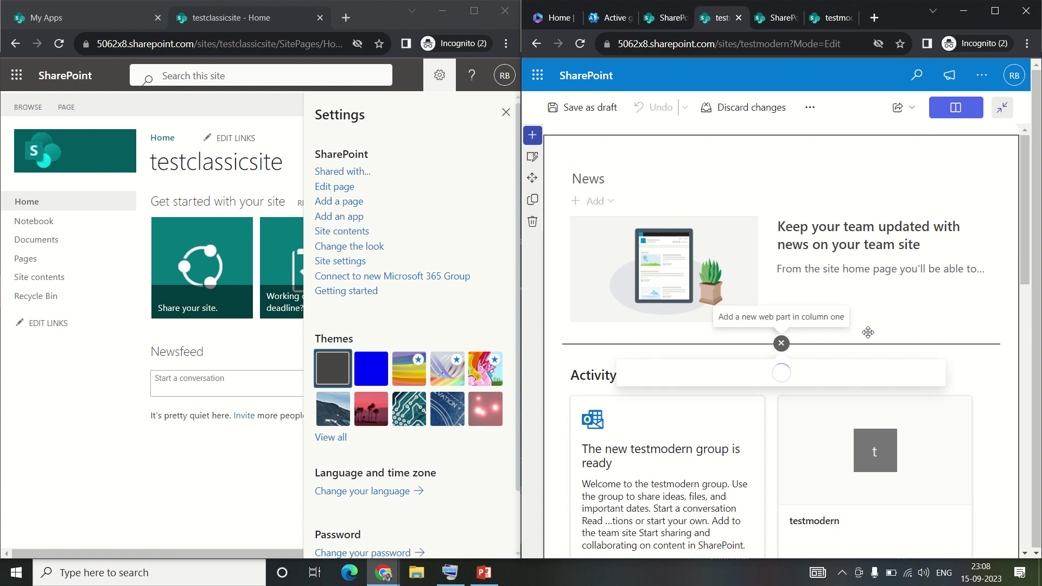
{"action": "left_click_drag", "start_coordinate": [1025, 261], "coordinate": [1027, 303]}
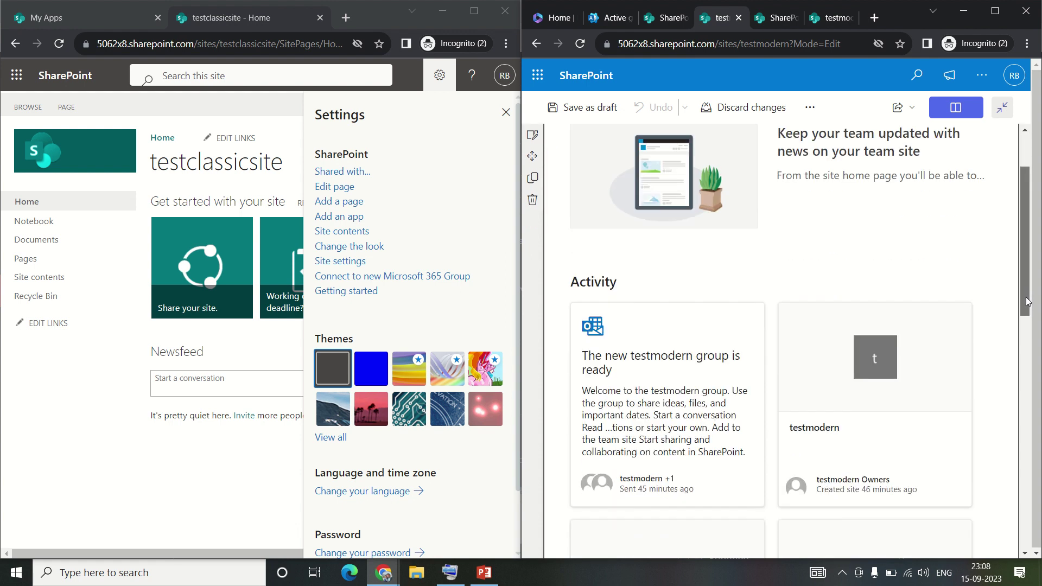
{"action": "scroll", "coordinate": [1027, 303], "scroll_direction": "up", "scroll_amount": 1}
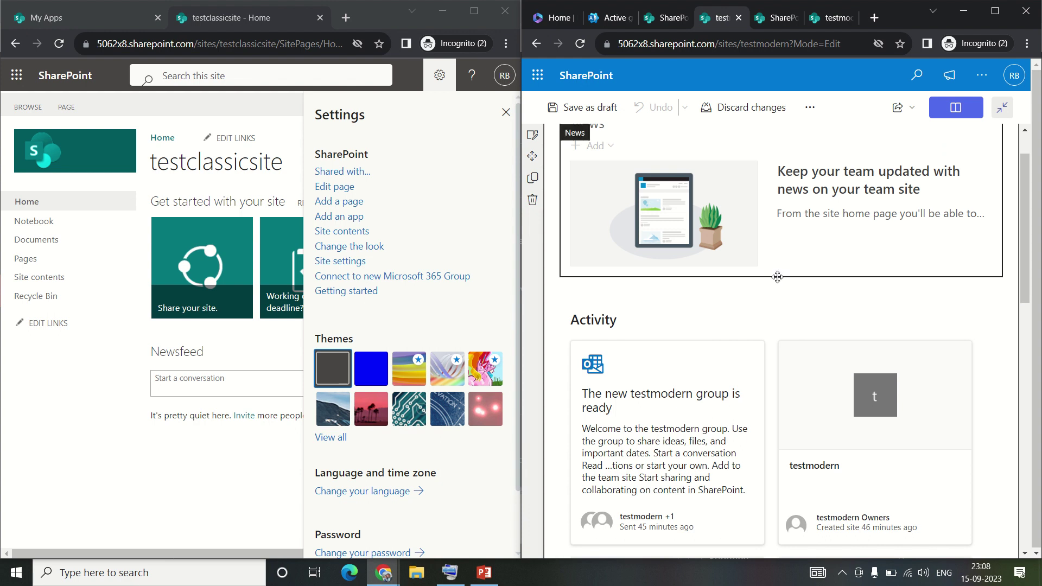
{"action": "left_click", "coordinate": [782, 288]}
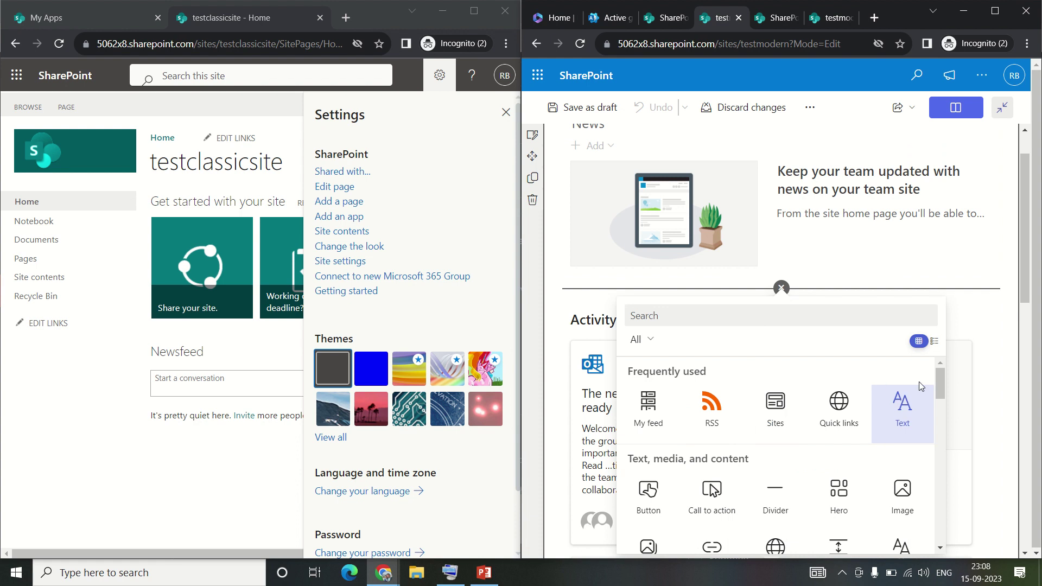
{"action": "scroll", "coordinate": [942, 392], "scroll_direction": "down", "scroll_amount": 2}
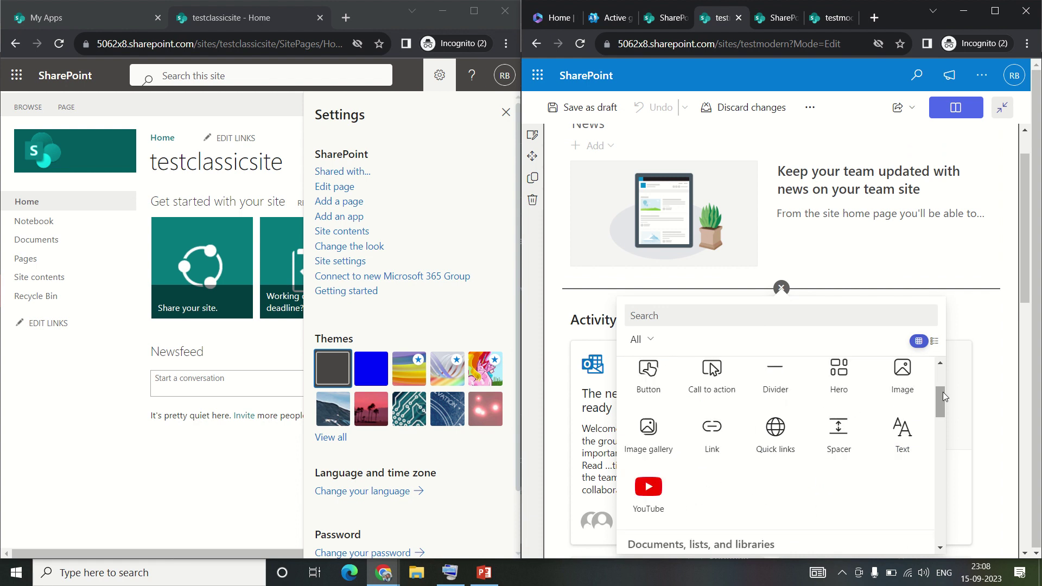
{"action": "left_click_drag", "start_coordinate": [940, 389], "coordinate": [941, 415]}
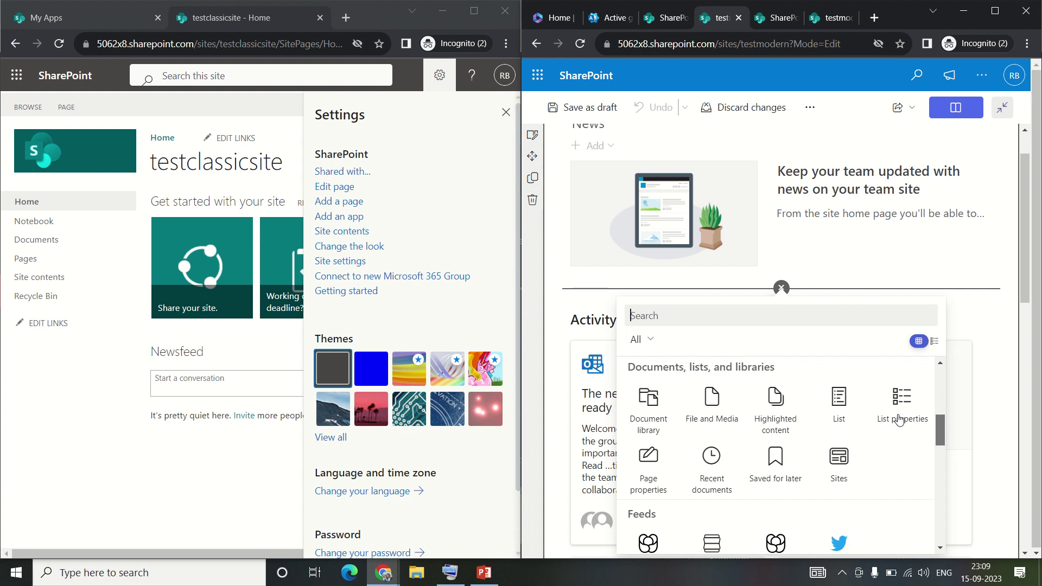
{"action": "left_click", "coordinate": [724, 406]}
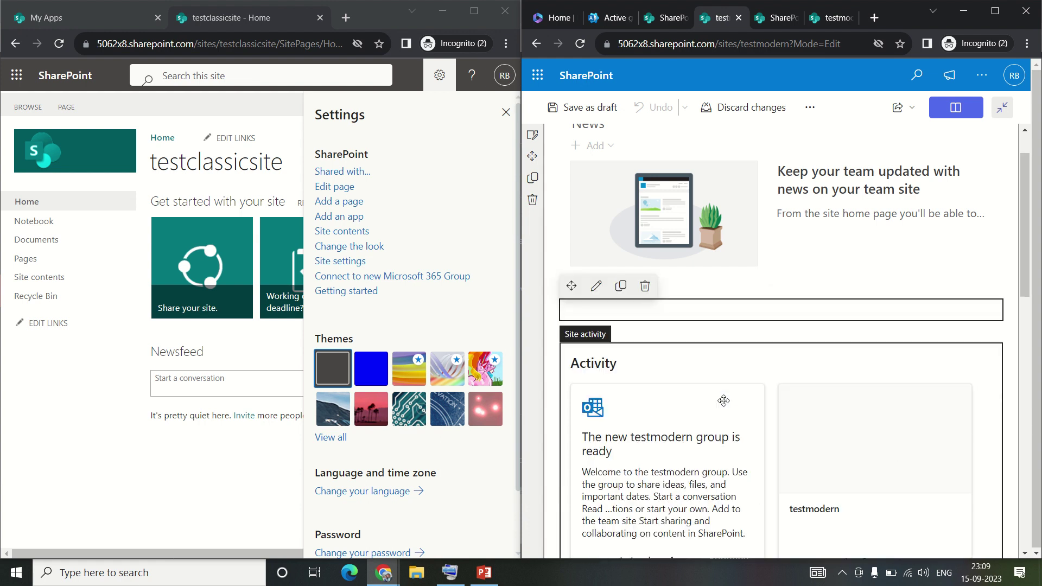
- Review the Site, Upload, Recent and OneDrive file sources for the File and Media web part, leaving without adding a file
{"action": "left_click", "coordinate": [780, 468]}
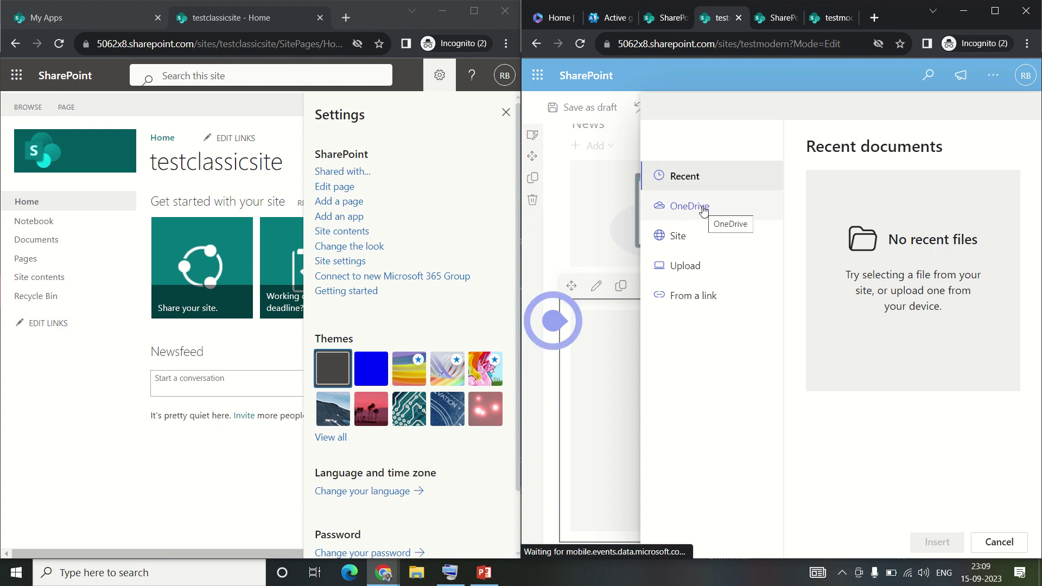
{"action": "left_click", "coordinate": [689, 236]}
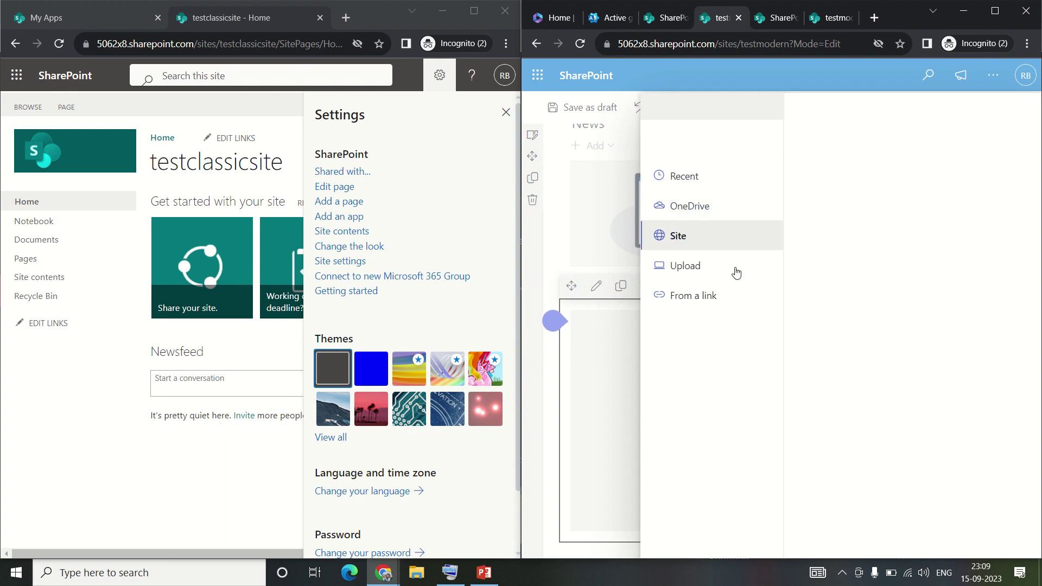
{"action": "left_click", "coordinate": [675, 271]}
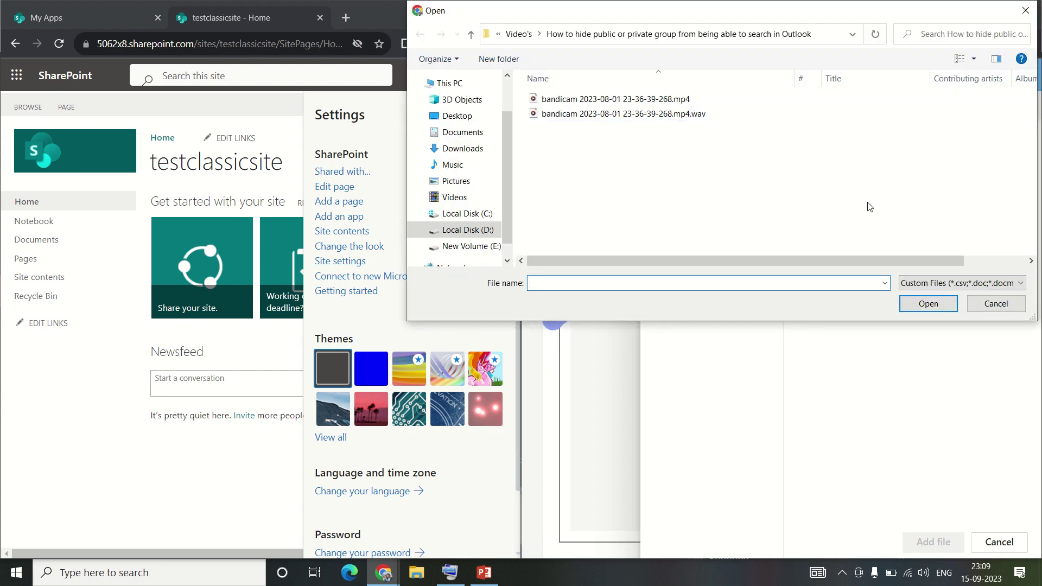
{"action": "left_click", "coordinate": [1010, 307]}
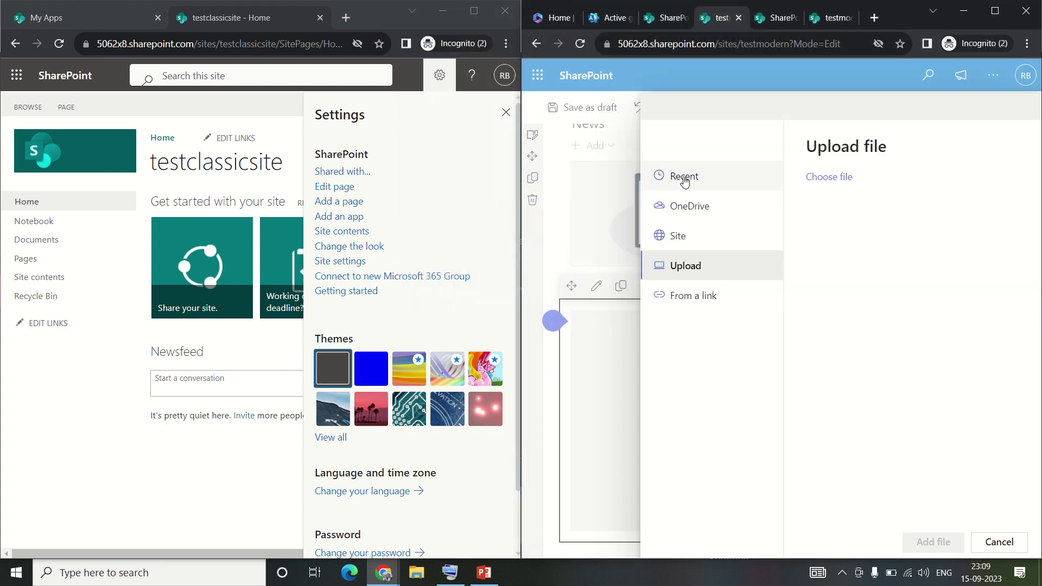
{"action": "left_click", "coordinate": [682, 177]}
{"action": "left_click", "coordinate": [683, 207]}
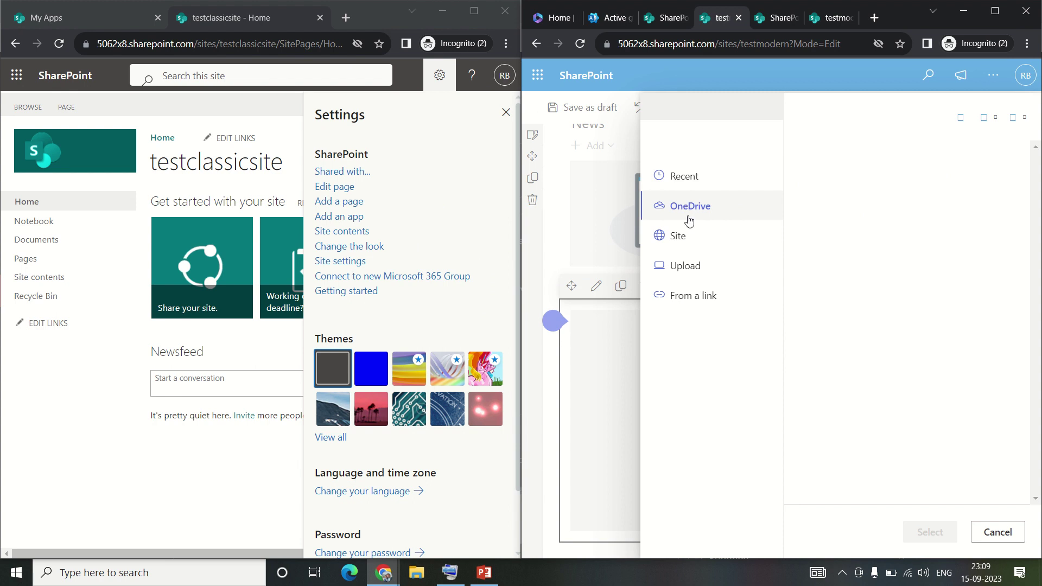
{"action": "left_click", "coordinate": [1000, 533]}
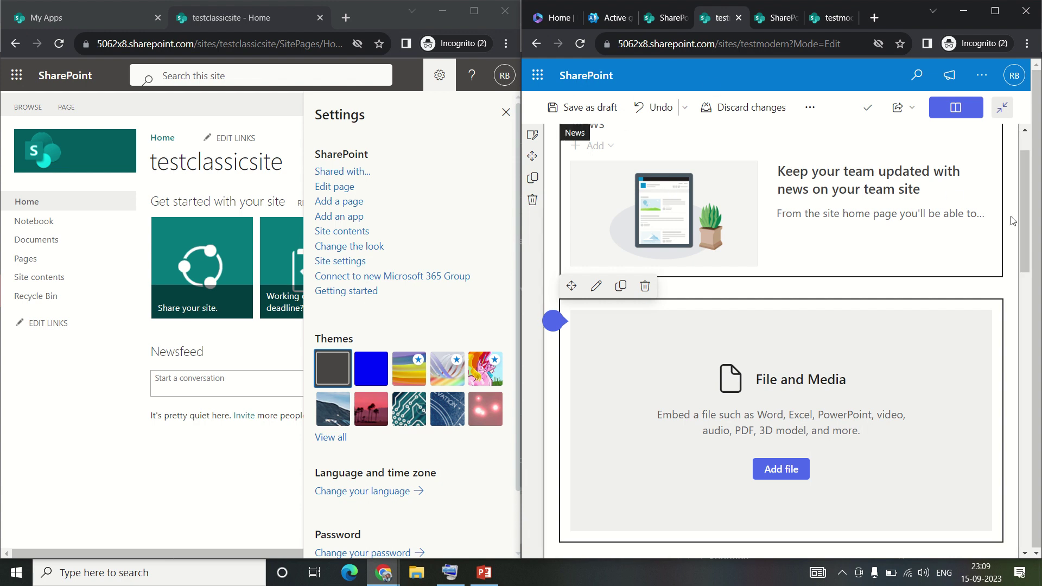
- Close the settings on testclassicsite and open its home page for editing to view its web part layout
{"action": "scroll", "coordinate": [991, 210], "scroll_direction": "up", "scroll_amount": 1}
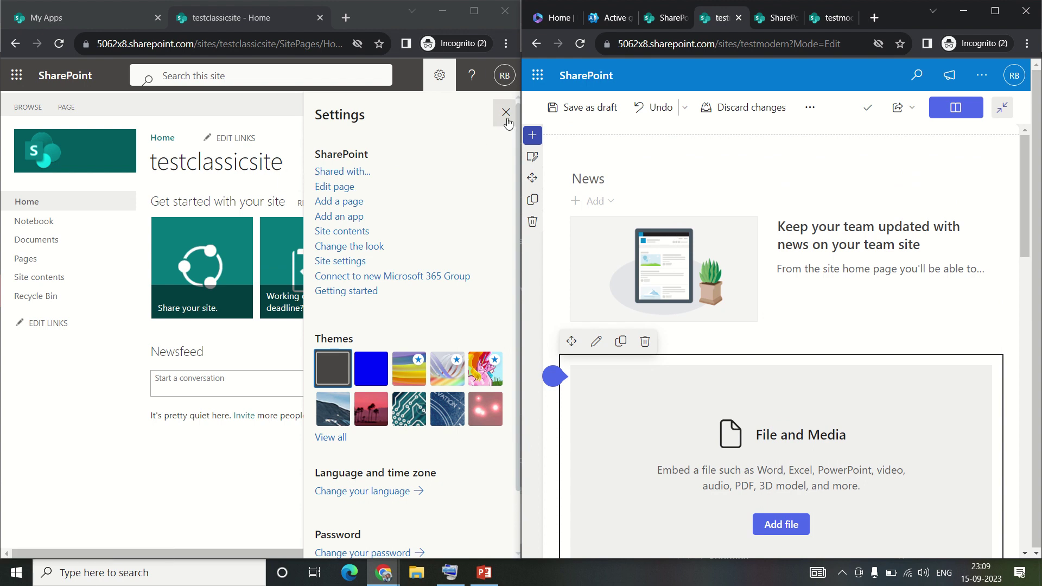
{"action": "left_click_drag", "start_coordinate": [356, 188], "coordinate": [320, 189]}
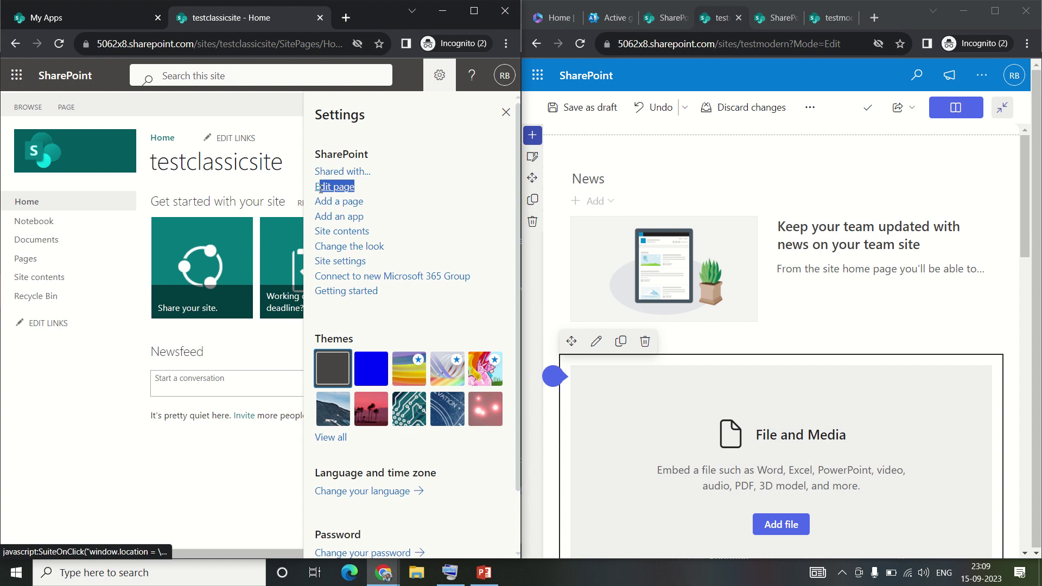
{"action": "left_click", "coordinate": [505, 112]}
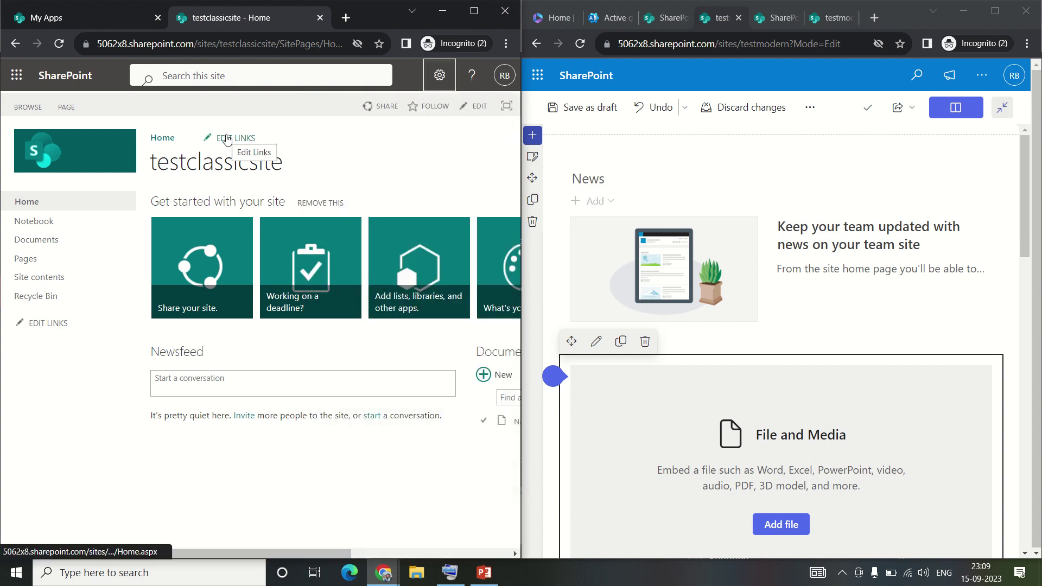
{"action": "left_click", "coordinate": [474, 114]}
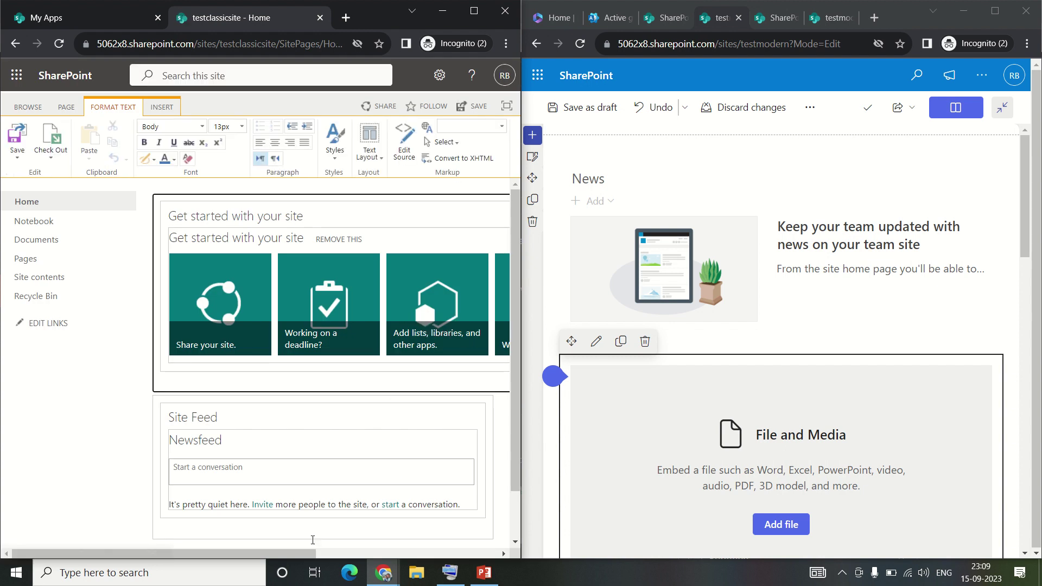
{"action": "left_click_drag", "start_coordinate": [268, 549], "coordinate": [398, 539]}
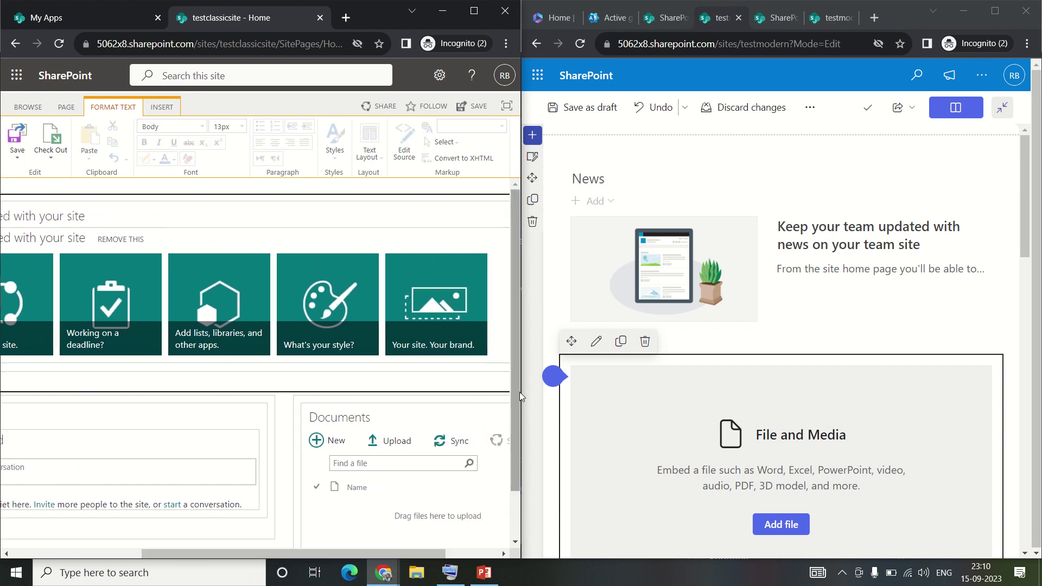
- Open the web part gallery on the testclassicsite home page and review the Apps, Blog, Business Data, Community and Content Rollup categories
{"action": "left_click_drag", "start_coordinate": [518, 393], "coordinate": [496, 284]}
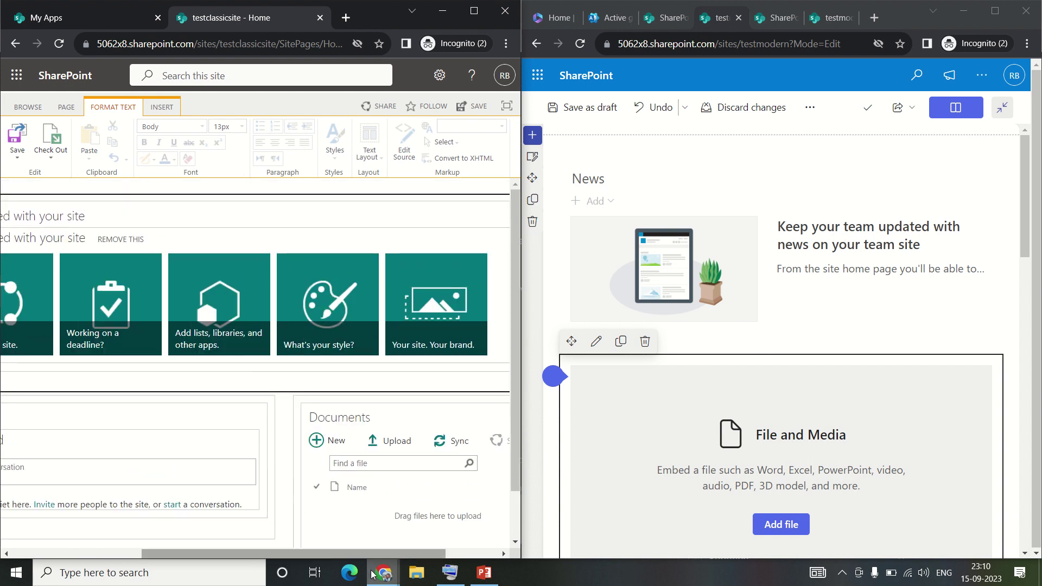
{"action": "left_click_drag", "start_coordinate": [396, 555], "coordinate": [245, 550]}
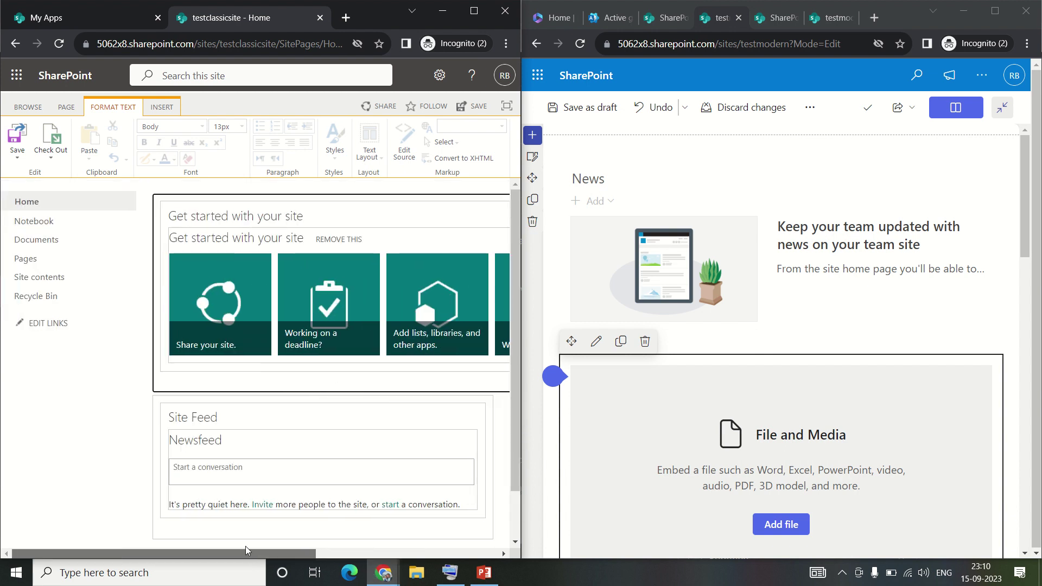
{"action": "left_click", "coordinate": [163, 107]}
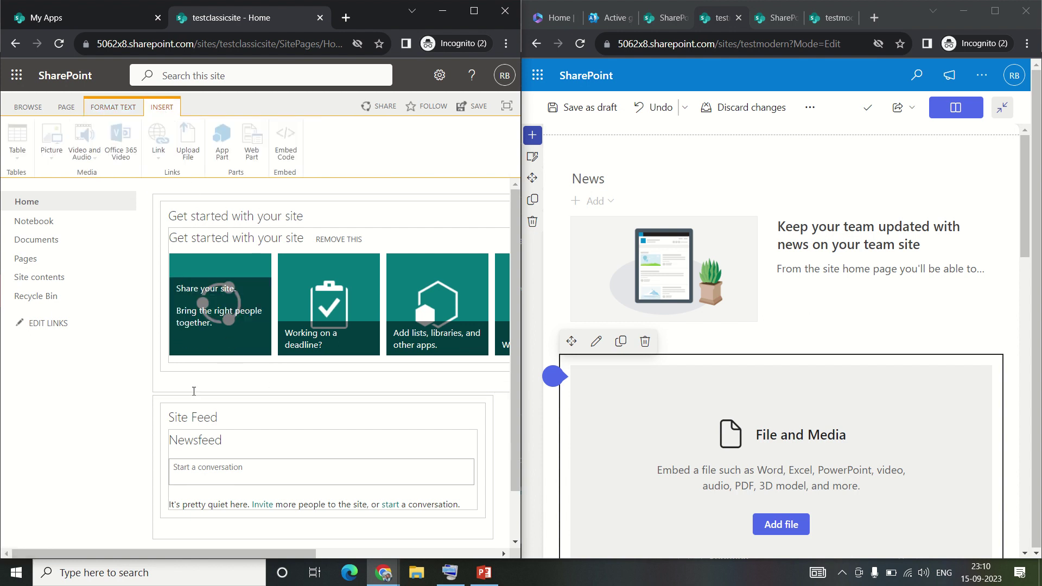
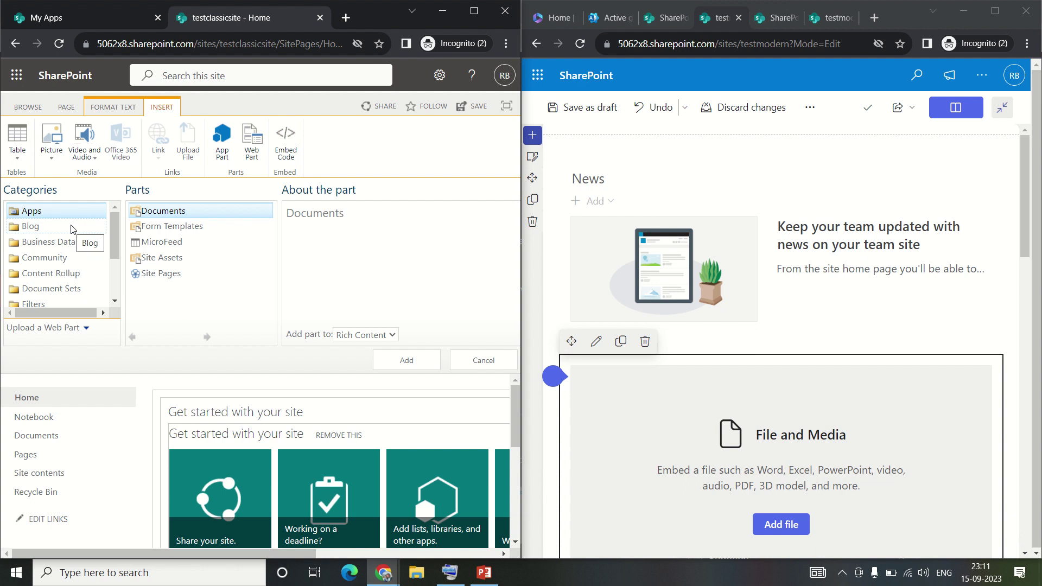
{"action": "left_click", "coordinate": [72, 228]}
{"action": "left_click", "coordinate": [49, 211]}
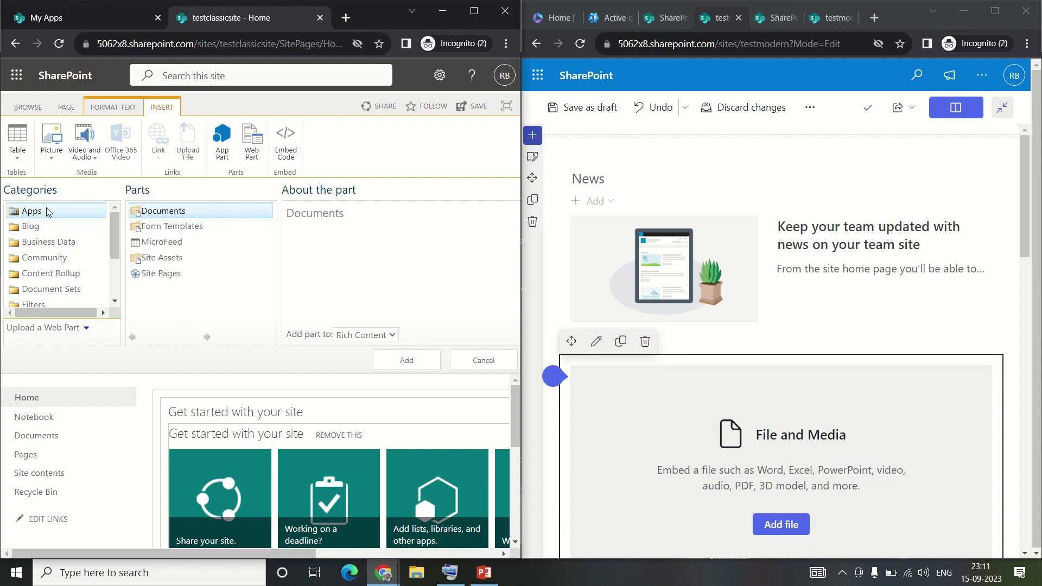
{"action": "left_click", "coordinate": [178, 226]}
{"action": "left_click", "coordinate": [172, 216]}
{"action": "left_click", "coordinate": [29, 225]}
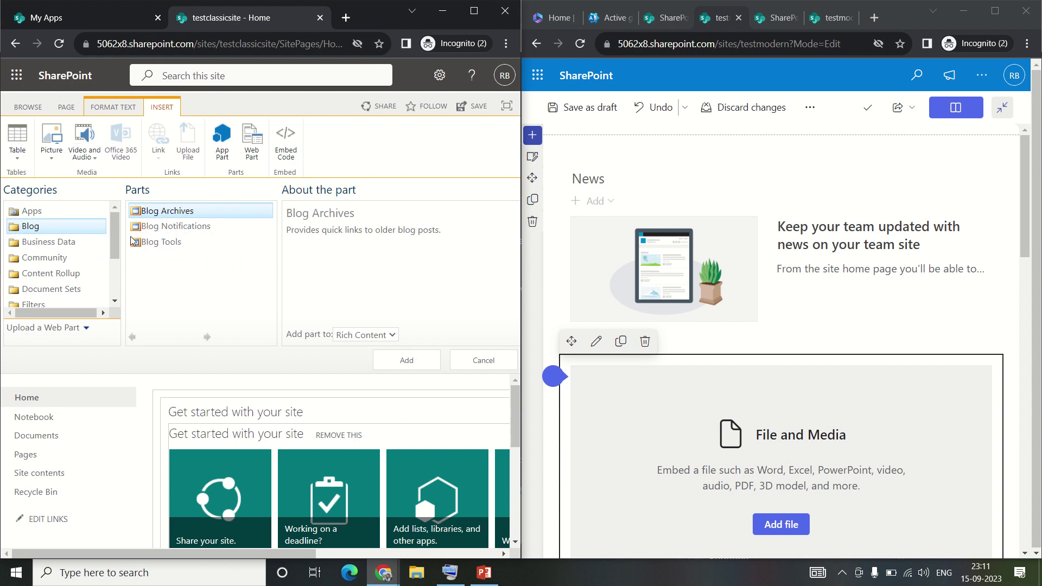
{"action": "left_click", "coordinate": [82, 243]}
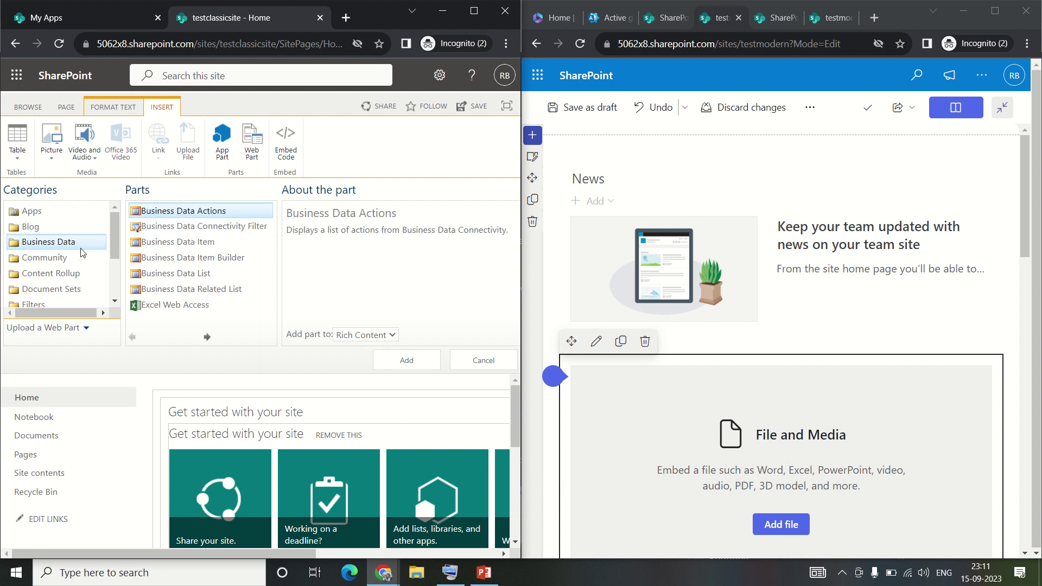
{"action": "left_click", "coordinate": [76, 259]}
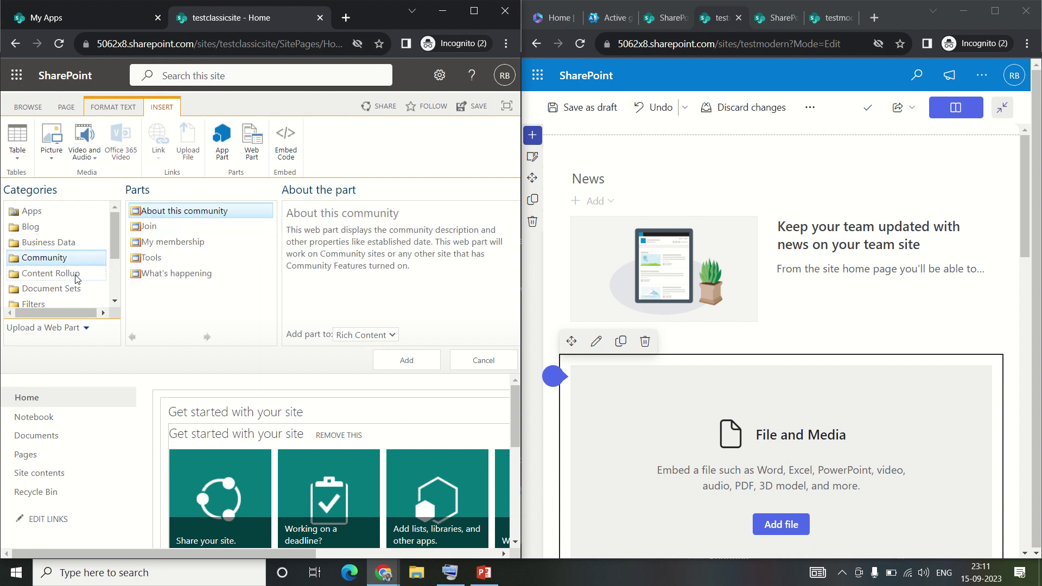
{"action": "left_click", "coordinate": [77, 274]}
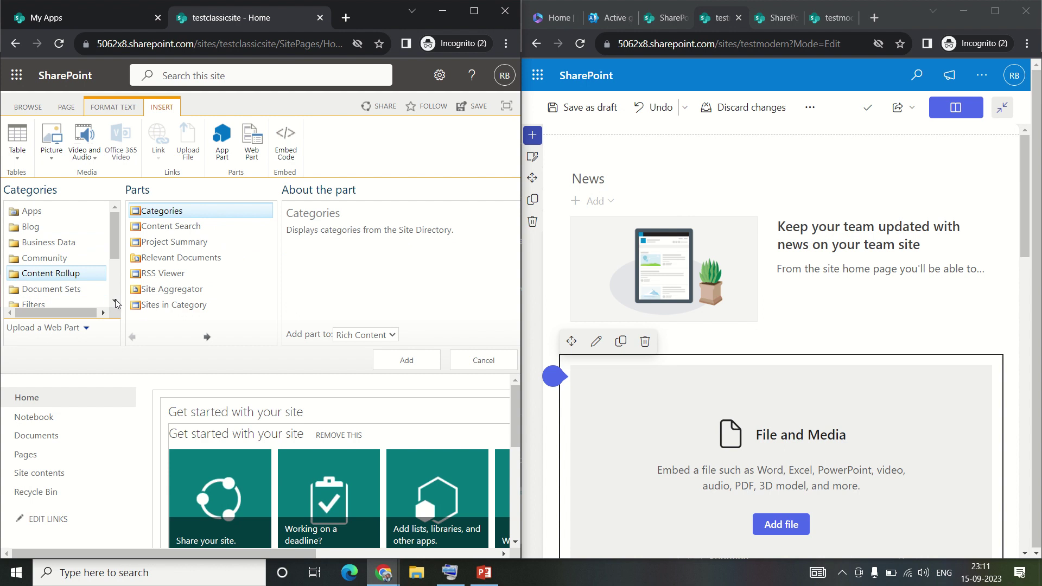
- Review the classic web part categories from Document Sets through Social Collaboration, finishing back on the Apps category
{"action": "left_click", "coordinate": [115, 302]}
{"action": "left_click", "coordinate": [115, 302]}
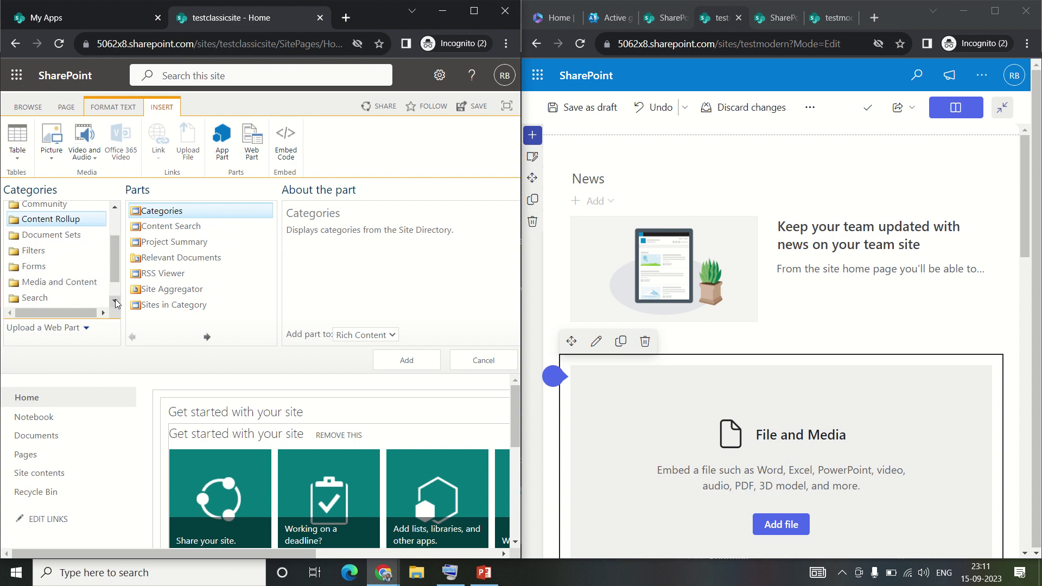
{"action": "left_click", "coordinate": [80, 244]}
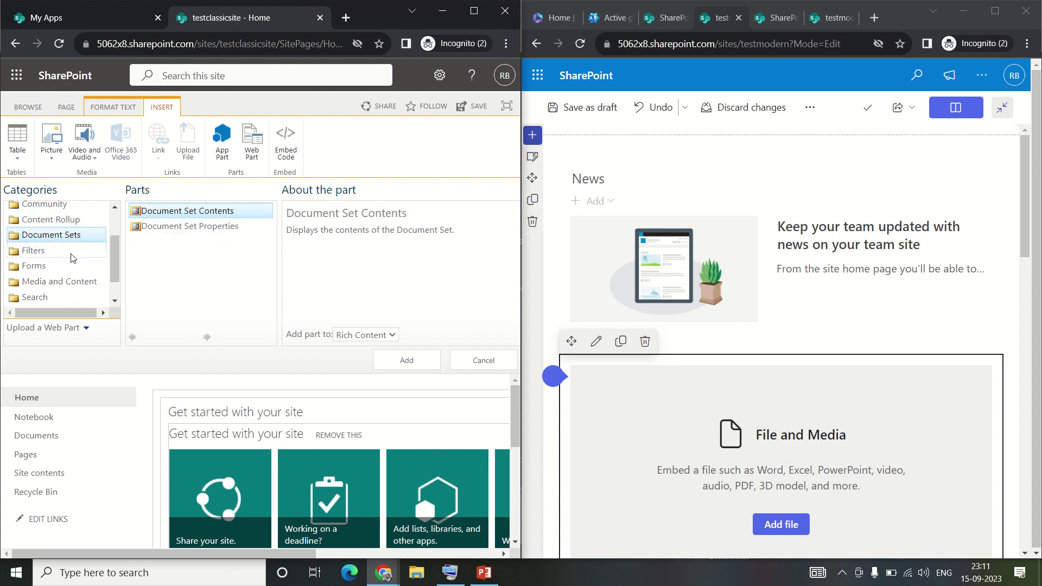
{"action": "left_click", "coordinate": [71, 252]}
{"action": "left_click", "coordinate": [57, 268]}
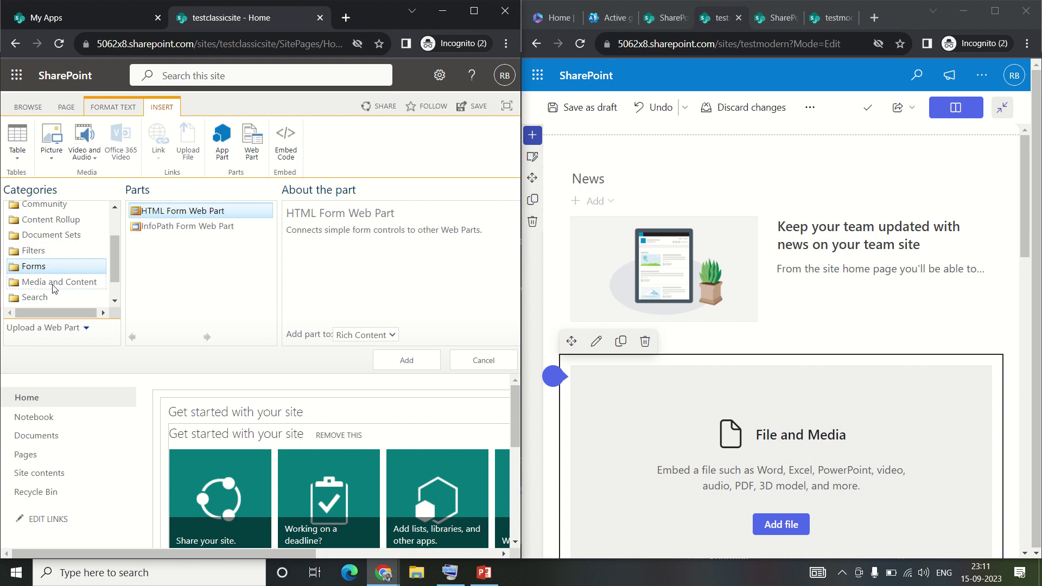
{"action": "left_click", "coordinate": [52, 286]}
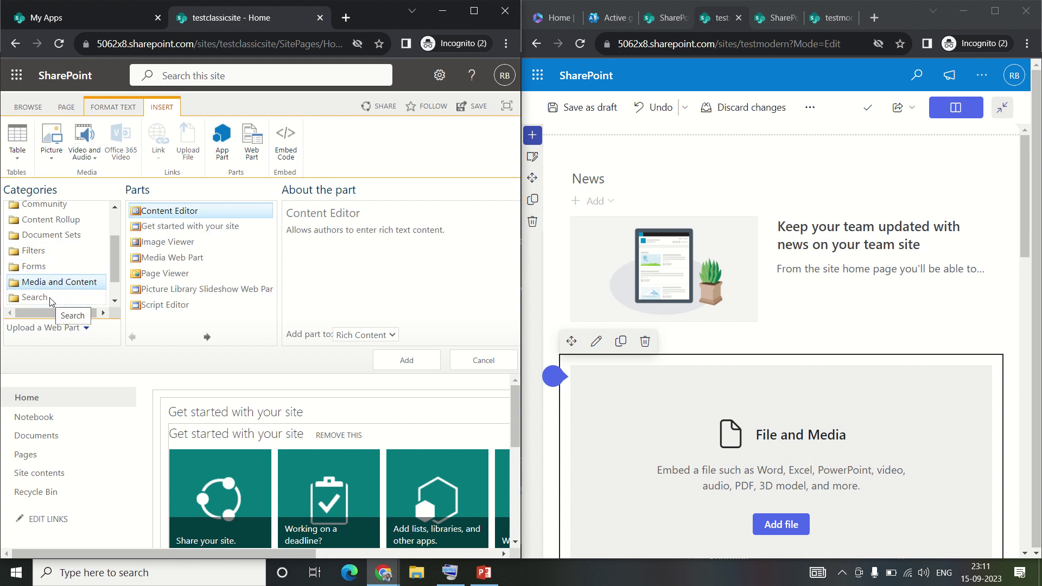
{"action": "left_click", "coordinate": [50, 300]}
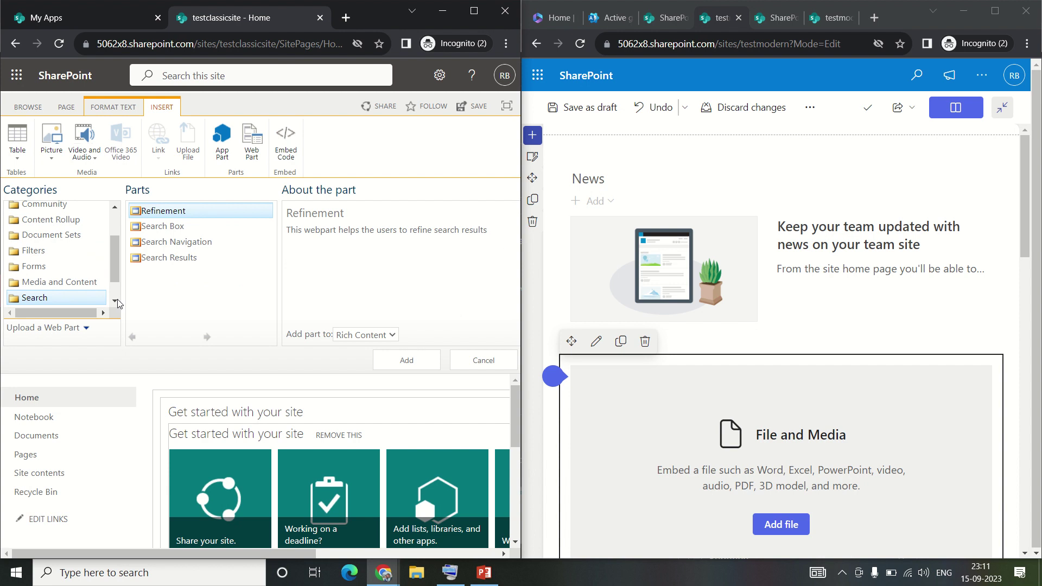
{"action": "left_click", "coordinate": [115, 300]}
{"action": "left_click", "coordinate": [115, 301]}
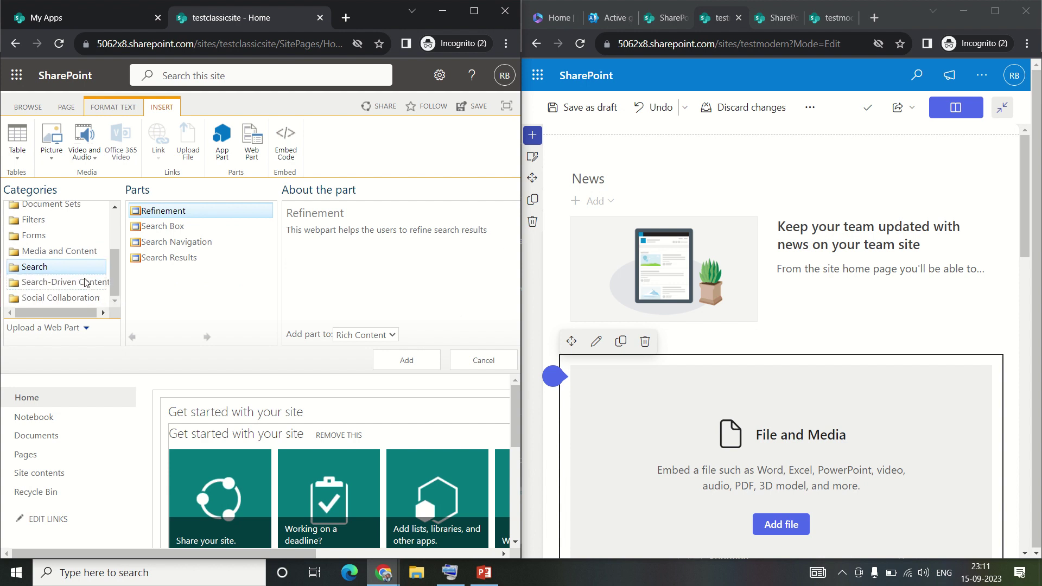
{"action": "left_click", "coordinate": [85, 283]}
{"action": "left_click", "coordinate": [81, 299]}
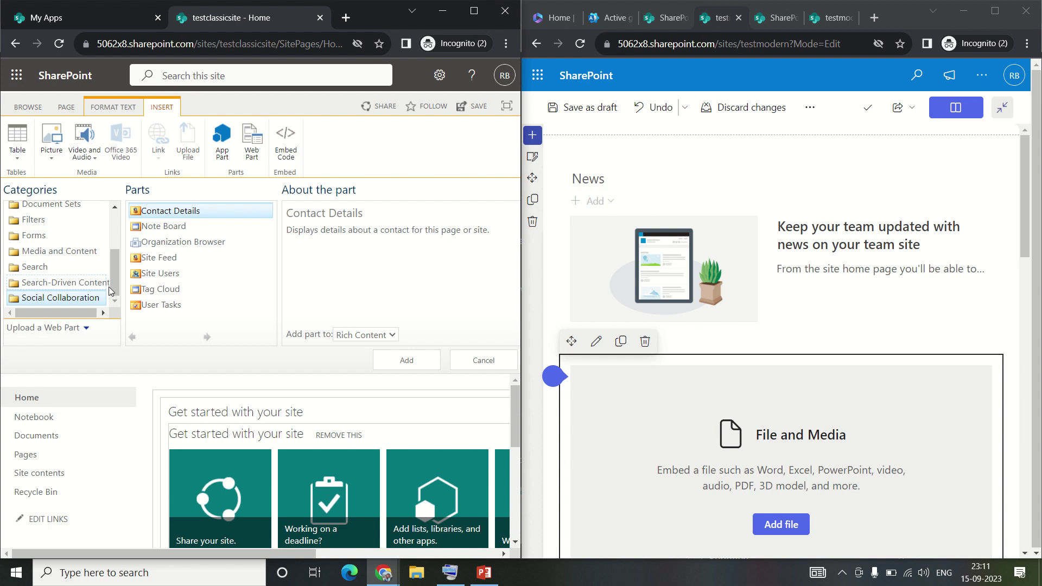
{"action": "left_click_drag", "start_coordinate": [110, 290], "coordinate": [115, 227]}
{"action": "left_click", "coordinate": [67, 216]}
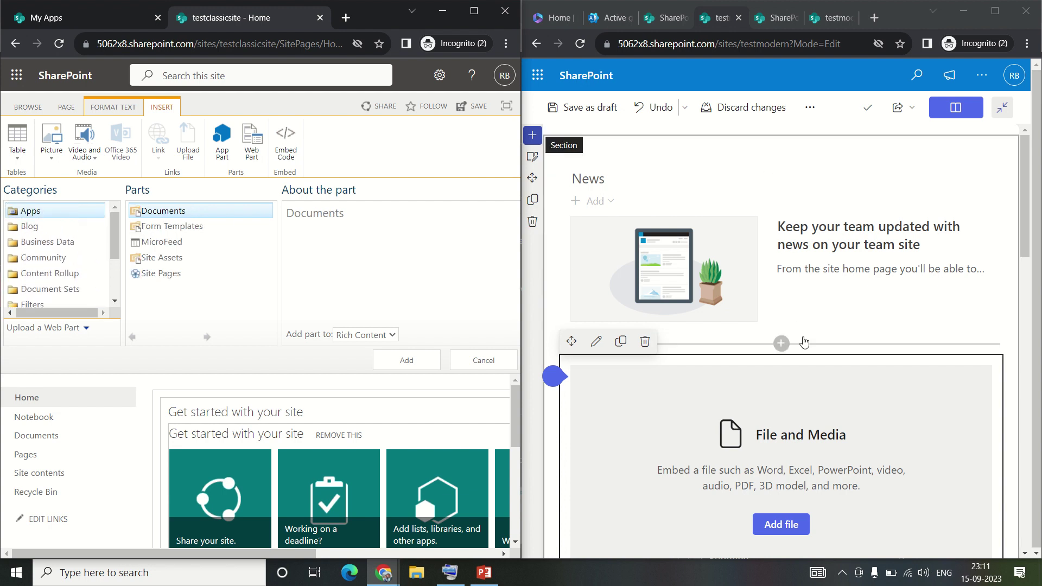
- Browse the full web part list offered between News and File and Media on testmodern, closing it without adding anything
{"action": "left_click", "coordinate": [782, 343]}
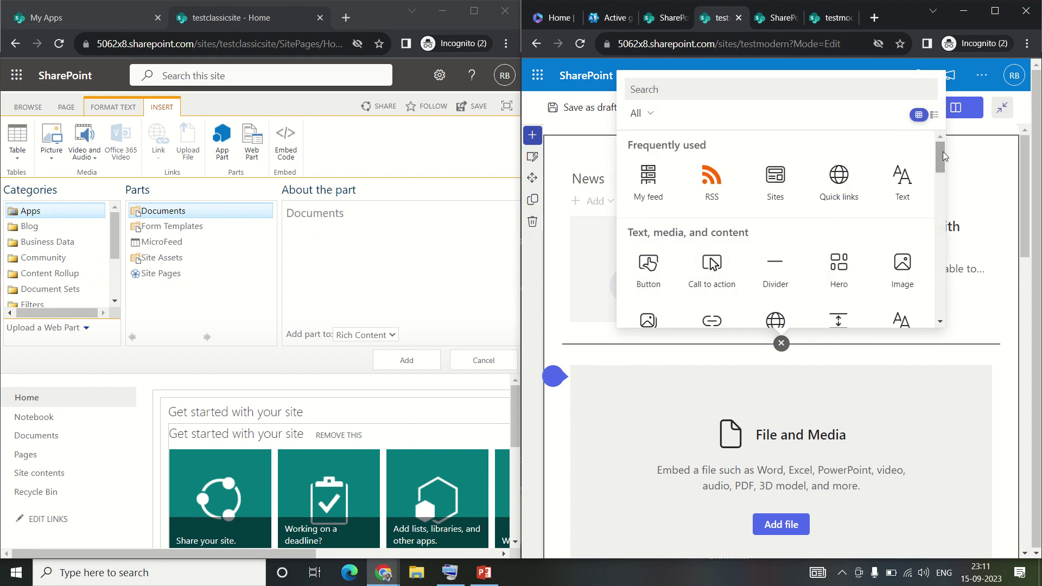
{"action": "left_click_drag", "start_coordinate": [943, 151], "coordinate": [945, 241]}
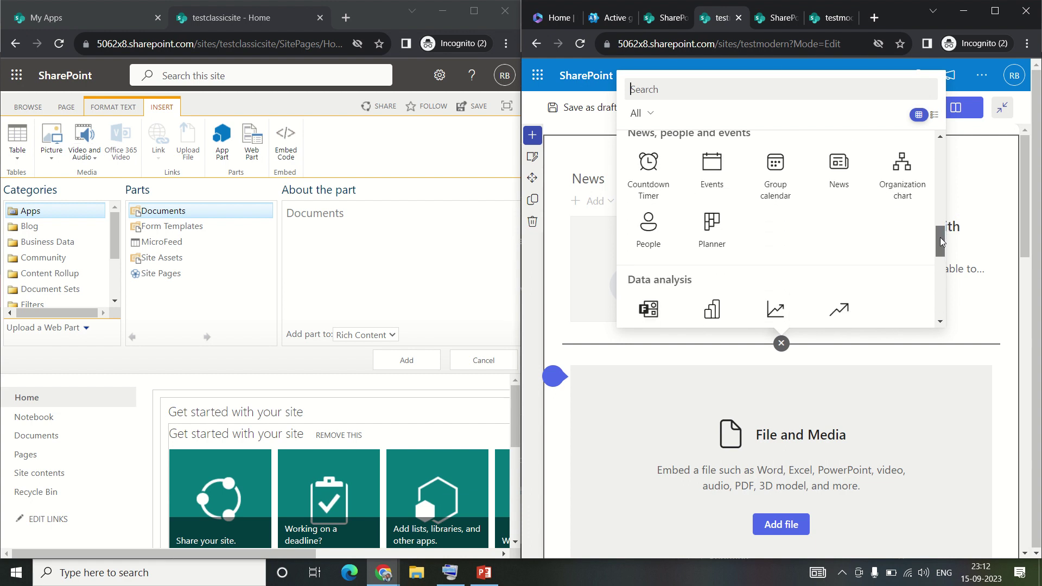
{"action": "scroll", "coordinate": [941, 269], "scroll_direction": "down", "scroll_amount": 5}
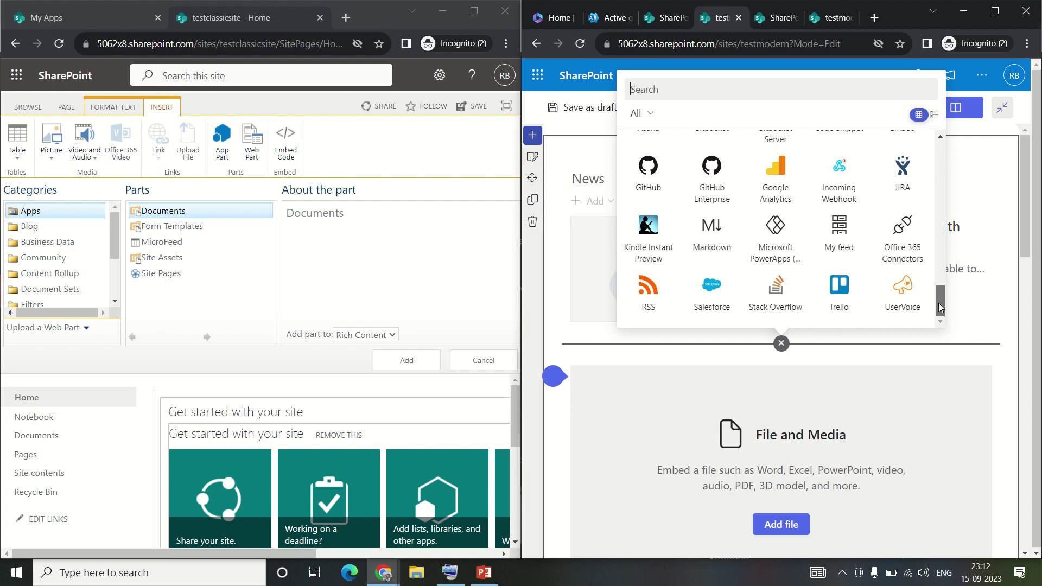
{"action": "left_click_drag", "start_coordinate": [941, 287], "coordinate": [933, 141]}
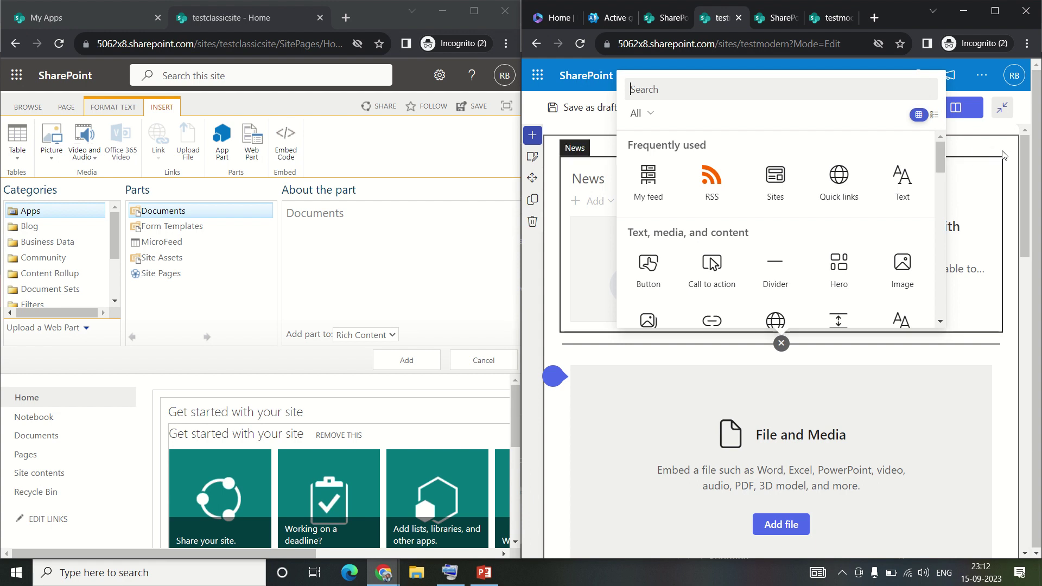
{"action": "left_click", "coordinate": [1005, 132]}
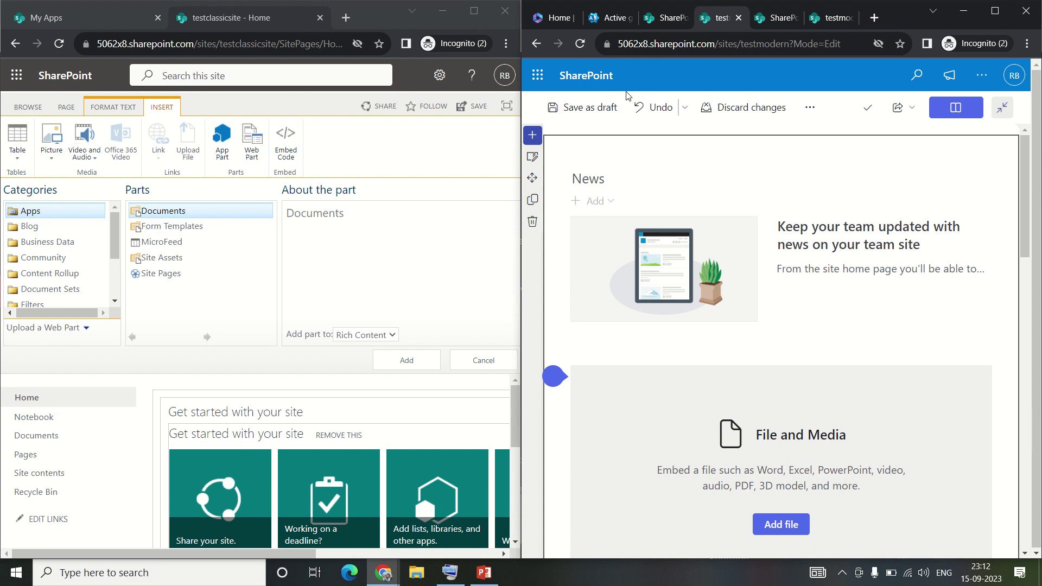
- Leave page editing on both sites, cancelling the web part gallery and reopening Home on testclassicsite and discarding the page changes on testmodern
{"action": "left_click", "coordinate": [536, 43]}
{"action": "left_click", "coordinate": [471, 362]}
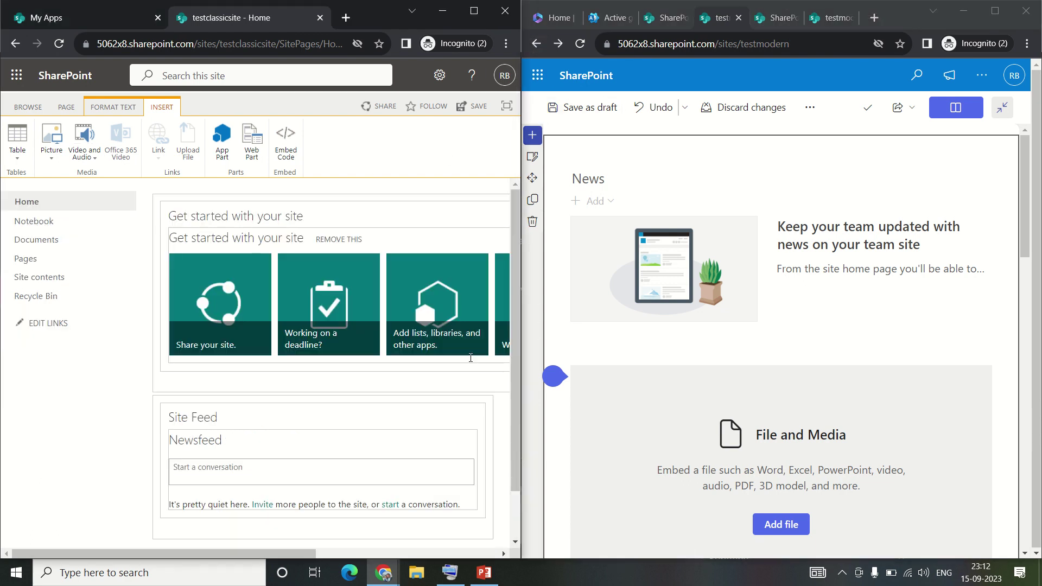
{"action": "left_click", "coordinate": [30, 204]}
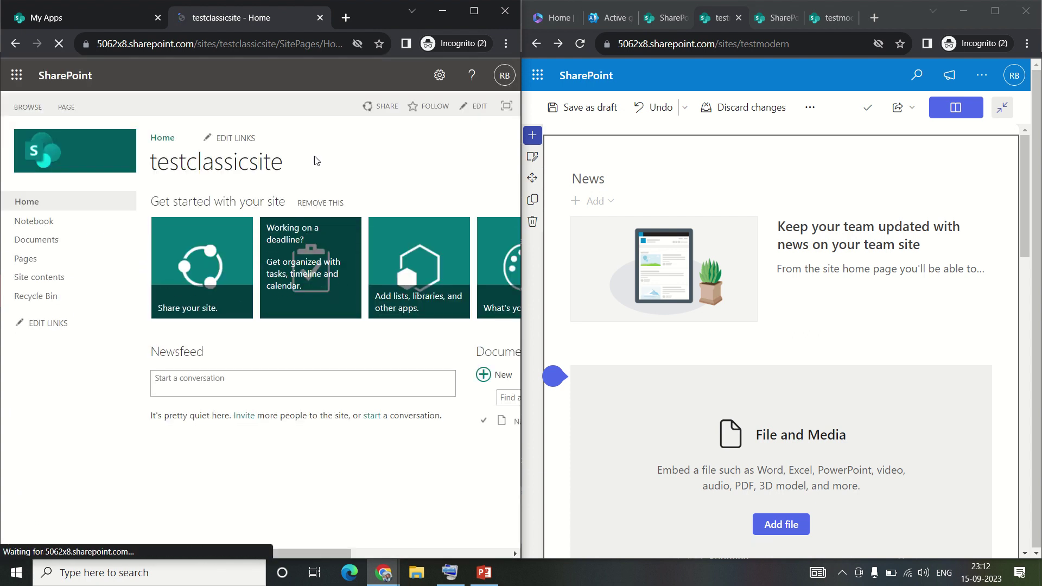
{"action": "left_click_drag", "start_coordinate": [293, 162], "coordinate": [147, 164]}
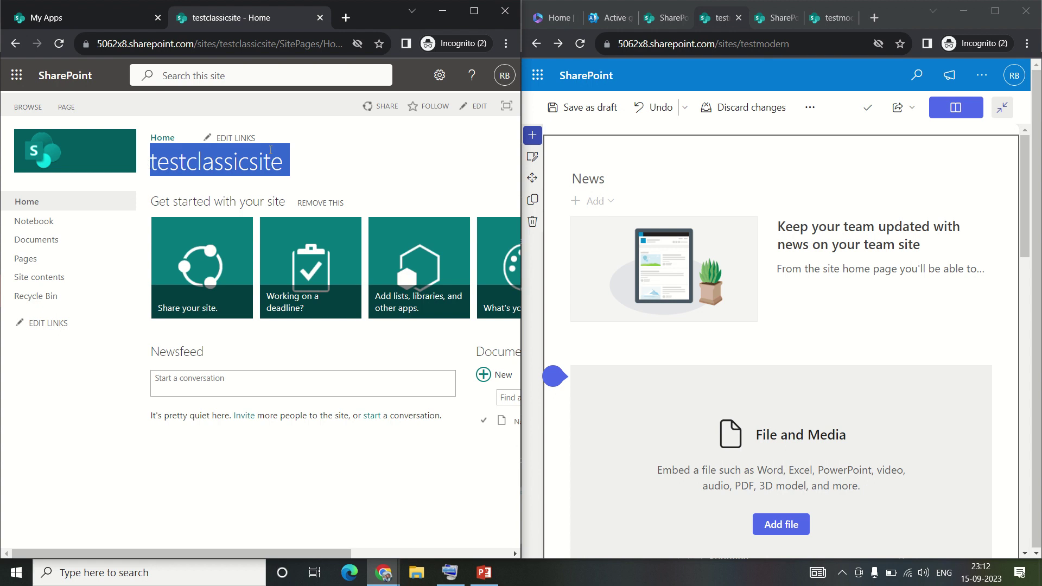
{"action": "left_click", "coordinate": [358, 155]}
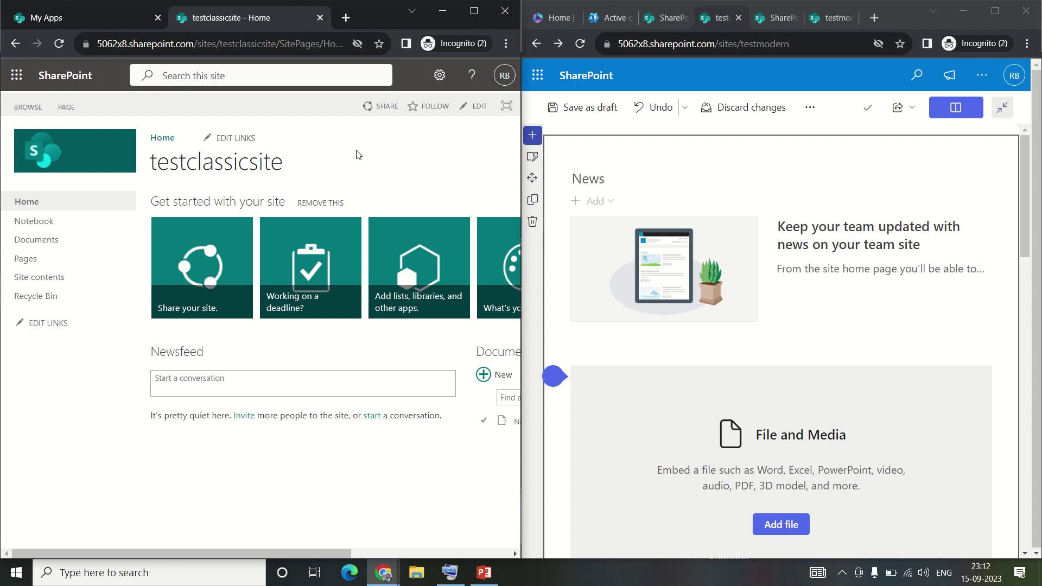
{"action": "left_click_drag", "start_coordinate": [316, 170], "coordinate": [164, 174]}
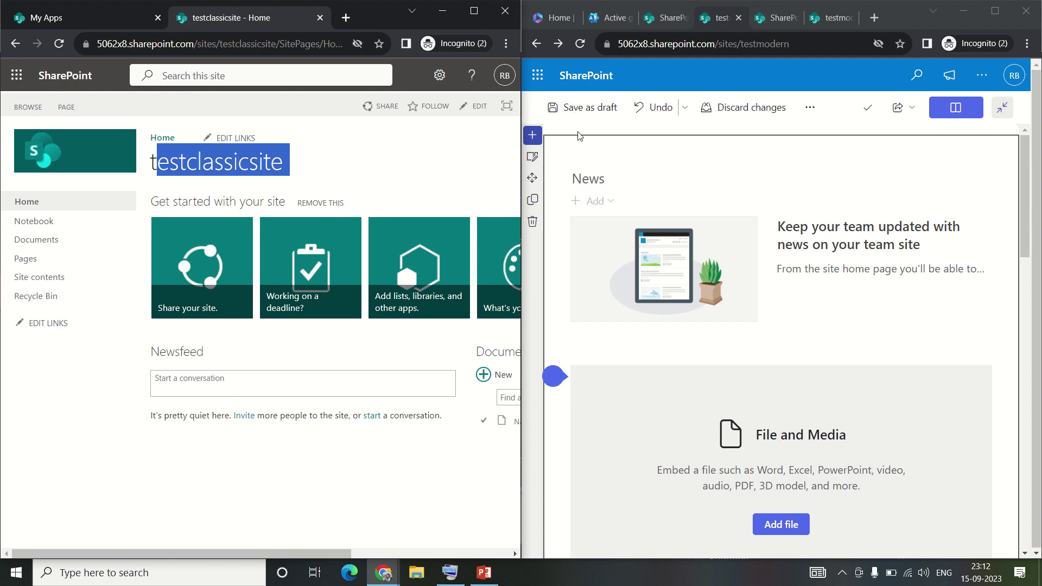
{"action": "left_click", "coordinate": [727, 111]}
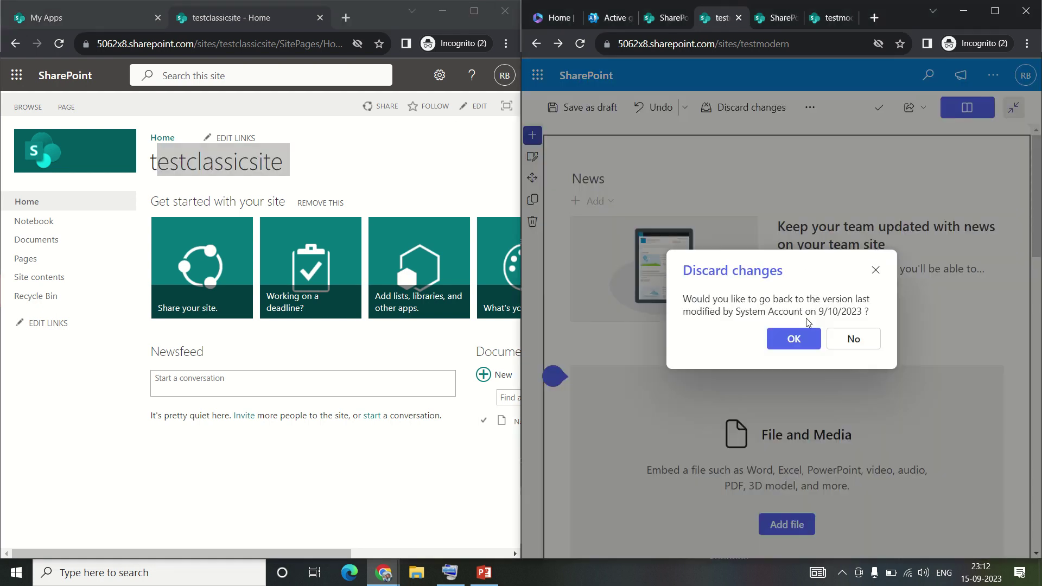
{"action": "left_click", "coordinate": [793, 341]}
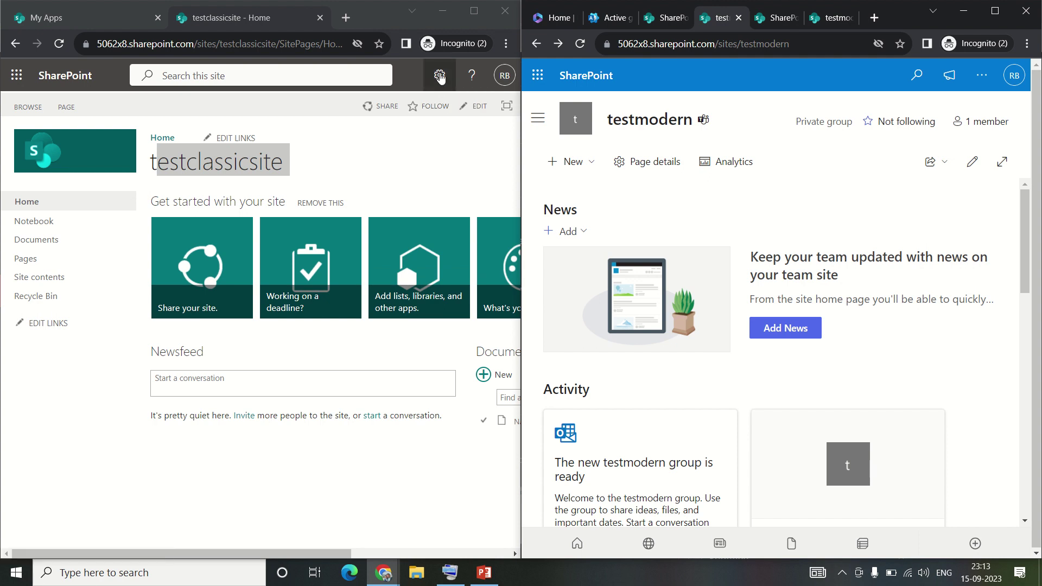
- Open the Documents library on both testclassicsite and testmodern for comparison
{"action": "left_click", "coordinate": [43, 242]}
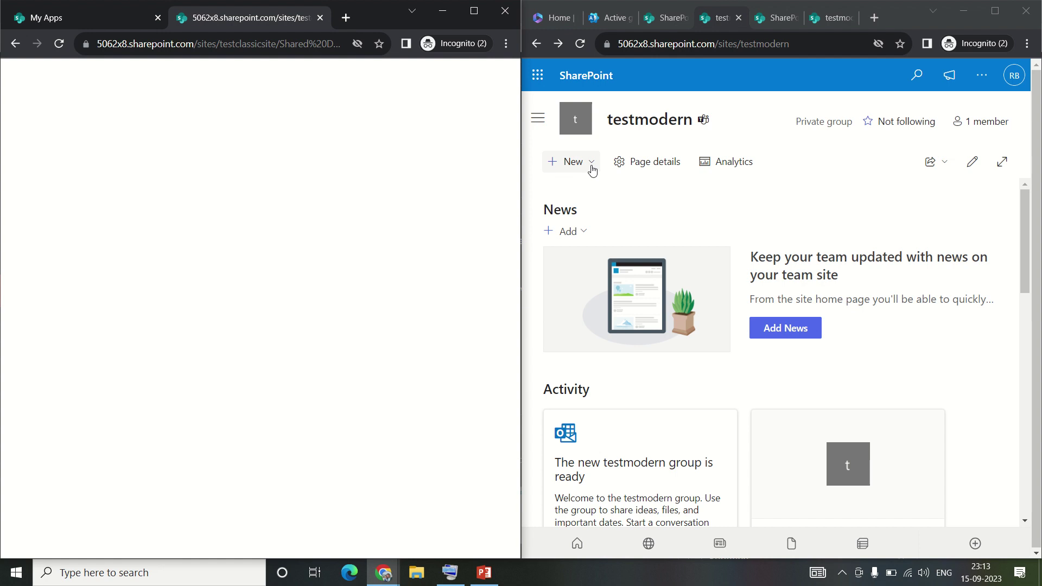
{"action": "left_click", "coordinate": [537, 120]}
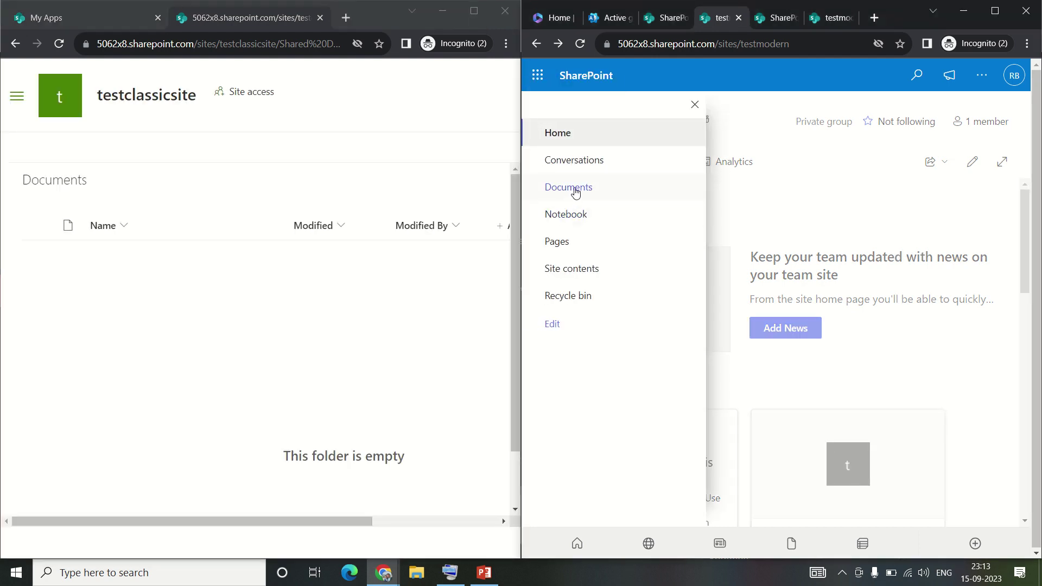
{"action": "left_click", "coordinate": [556, 186]}
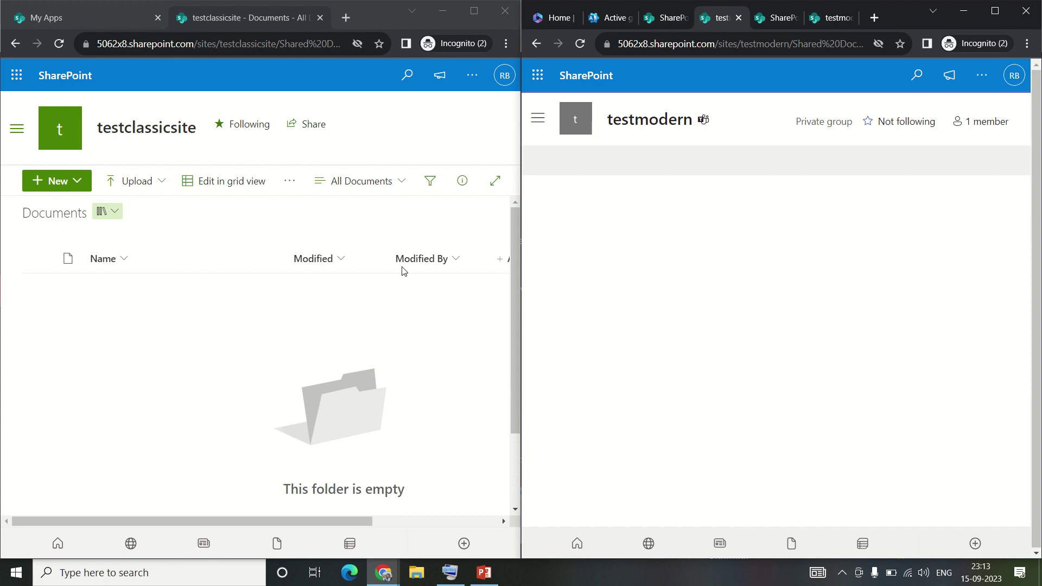
- Open the settings from the testclassicsite Documents library
{"action": "left_click", "coordinate": [464, 78]}
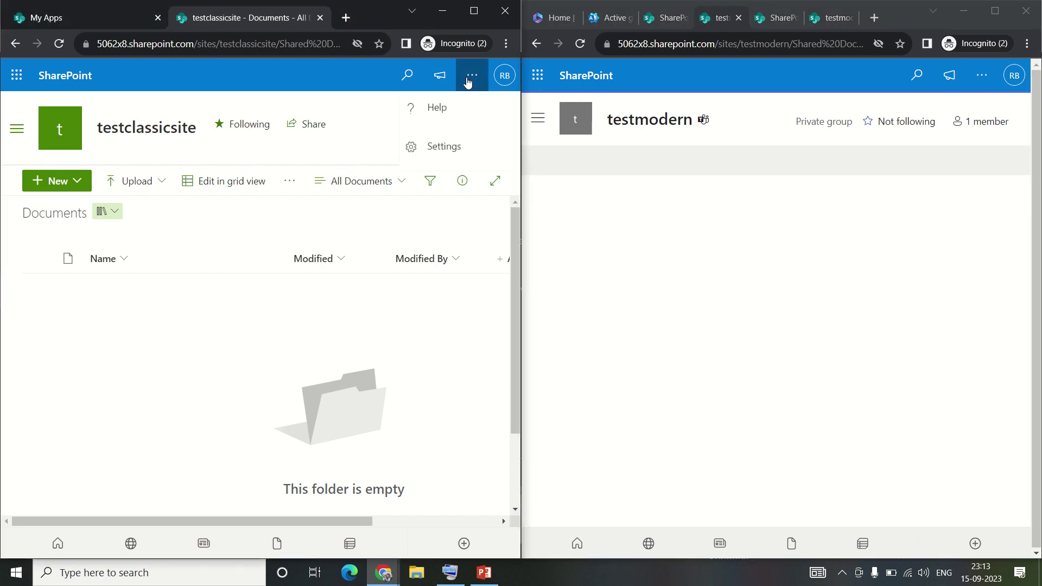
{"action": "left_click", "coordinate": [444, 147]}
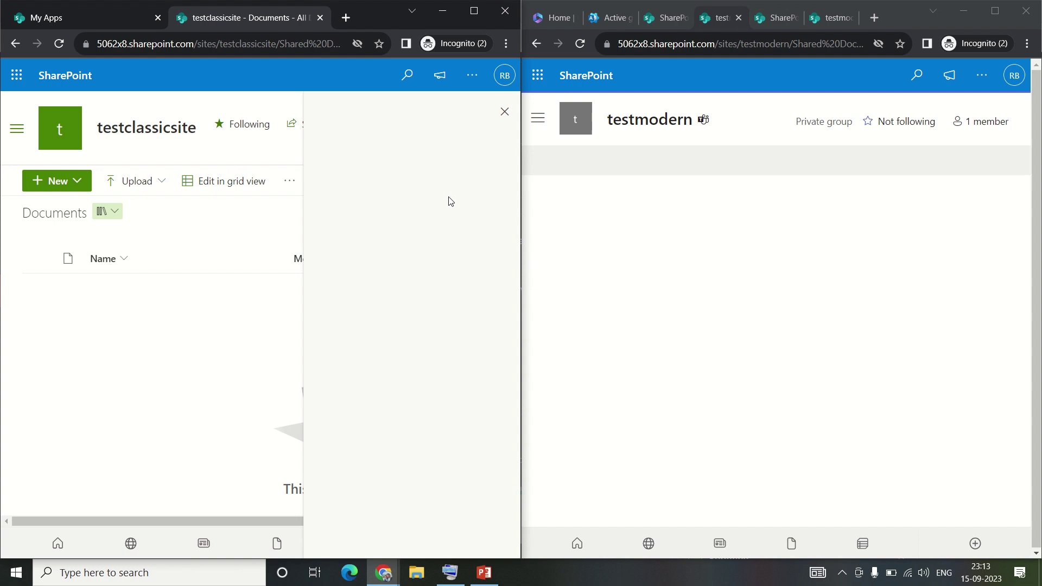
{"action": "left_click", "coordinate": [616, 259]}
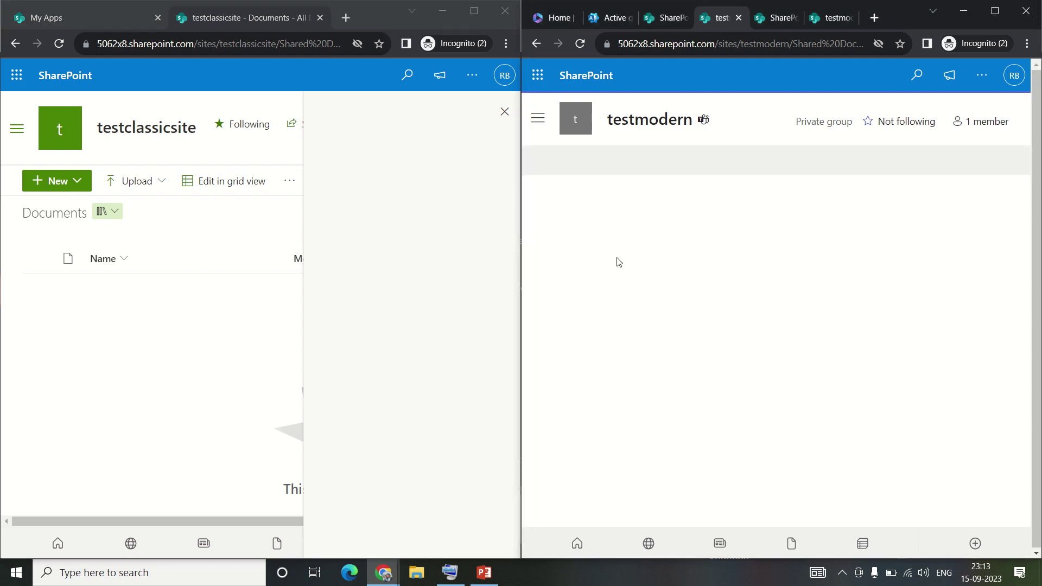
- Reload the testmodern Documents library and close the blank settings pane on testclassicsite
{"action": "left_click", "coordinate": [579, 49]}
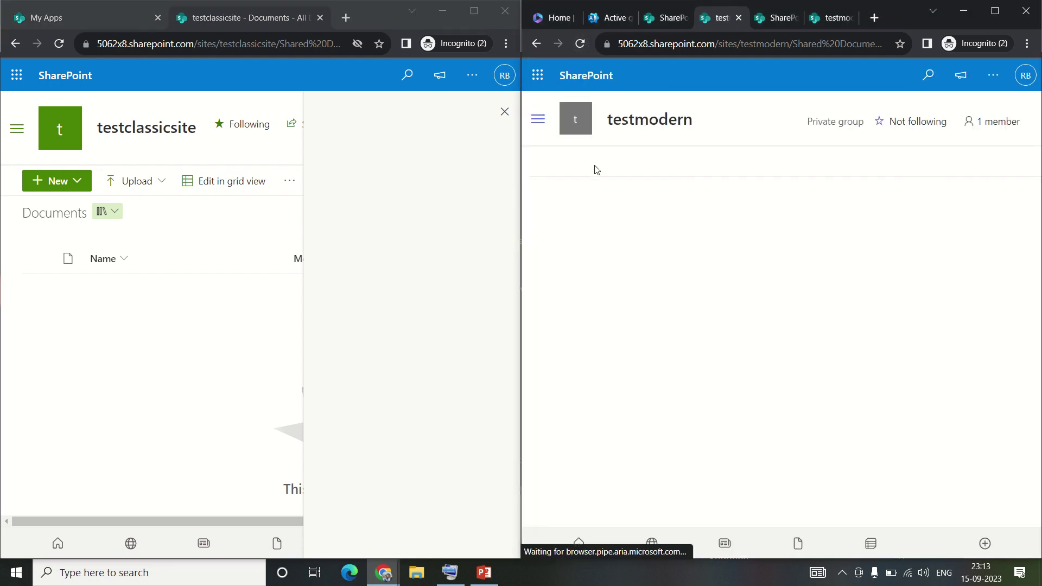
{"action": "left_click", "coordinate": [506, 116]}
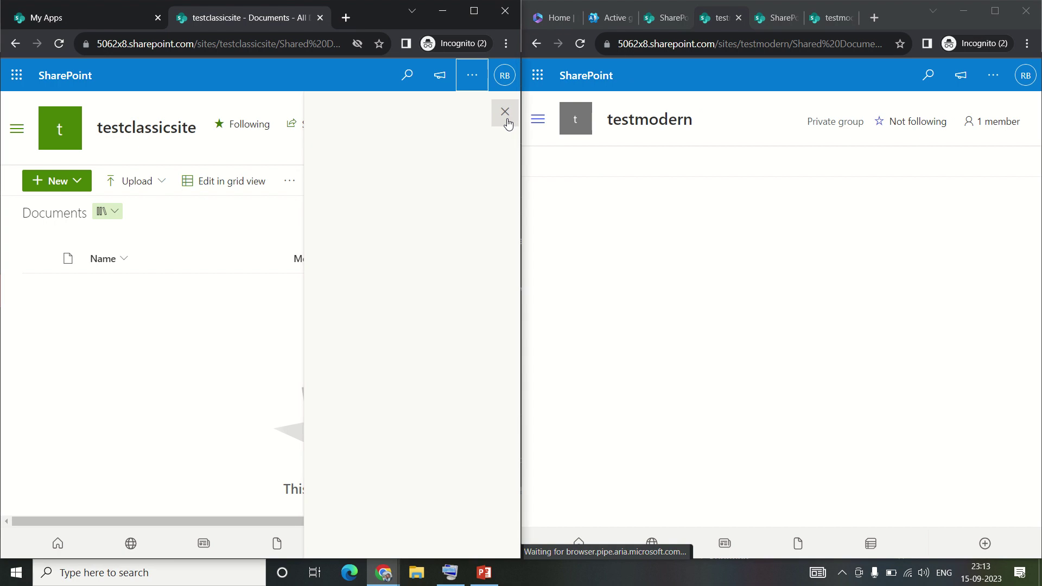
{"action": "mouse_move", "coordinate": [537, 5]}
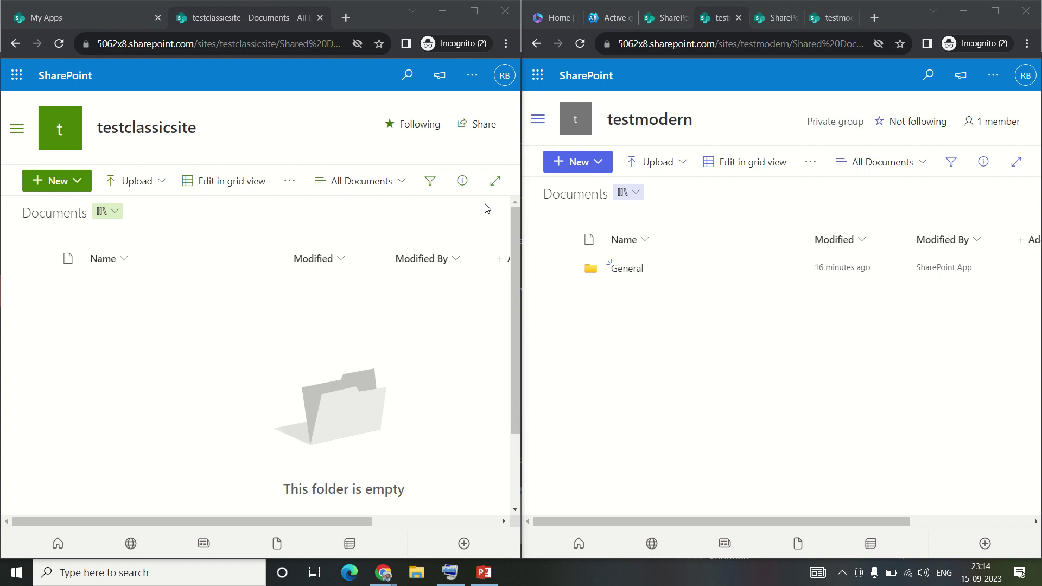
- Compare the contents of the Documents libraries on testclassicsite and testmodern, including the General folder
{"action": "left_click_drag", "start_coordinate": [206, 130], "coordinate": [123, 134]}
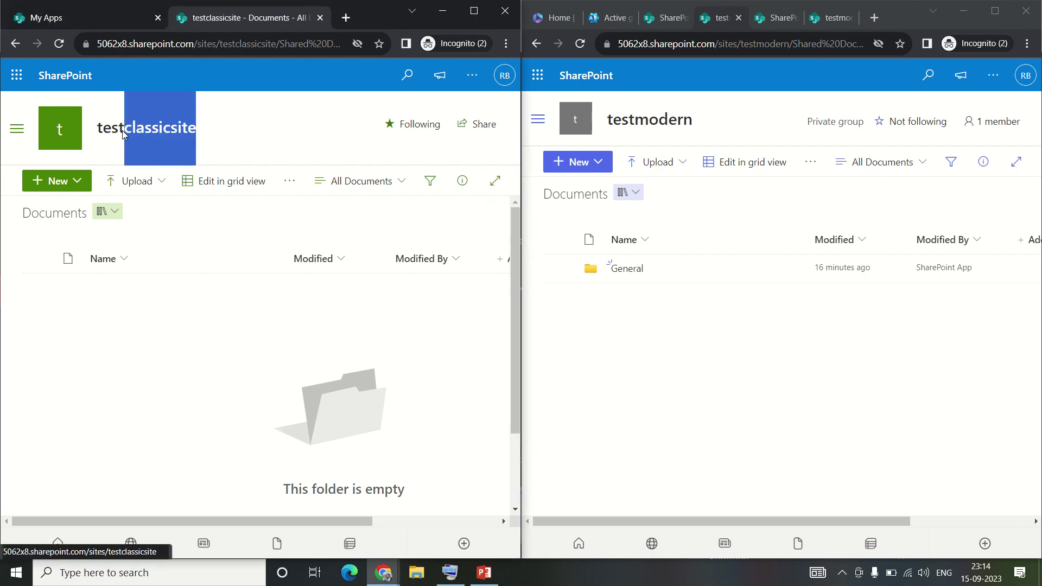
{"action": "left_click_drag", "start_coordinate": [725, 128], "coordinate": [610, 130]}
{"action": "left_click", "coordinate": [642, 378]}
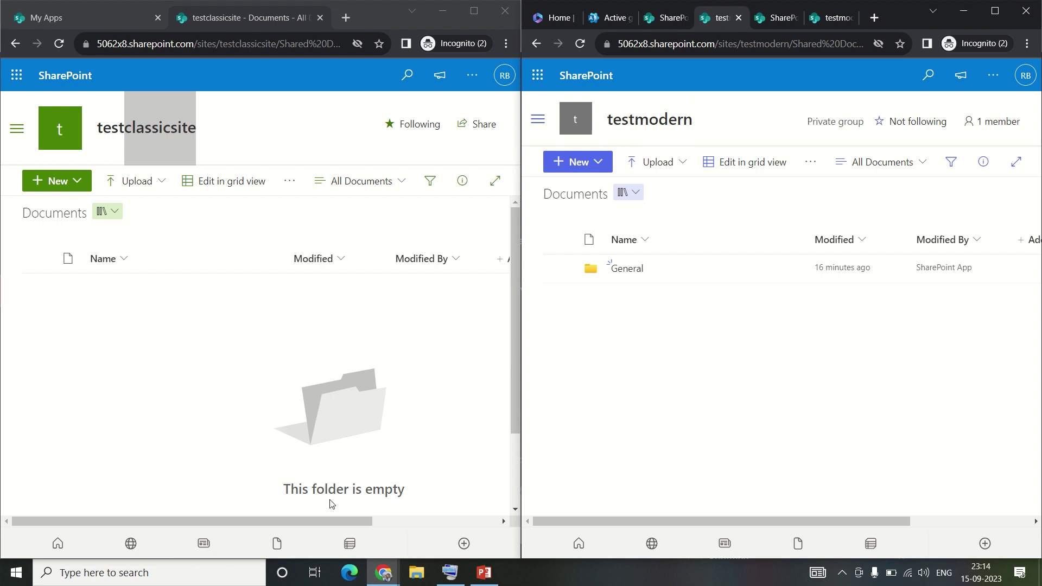
{"action": "left_click_drag", "start_coordinate": [328, 515], "coordinate": [272, 508]}
{"action": "left_click", "coordinate": [620, 378]}
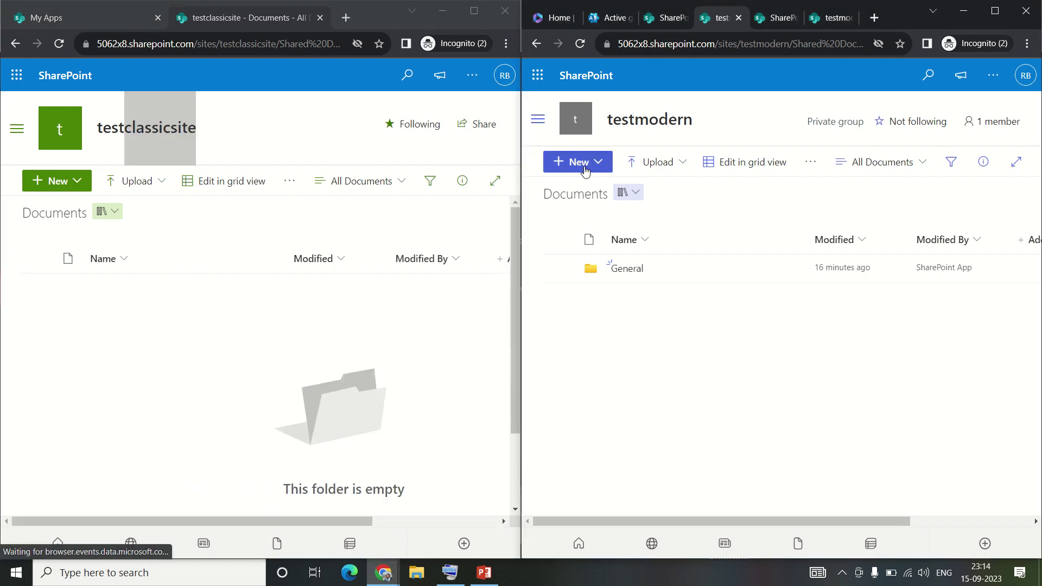
{"action": "left_click", "coordinate": [562, 269]}
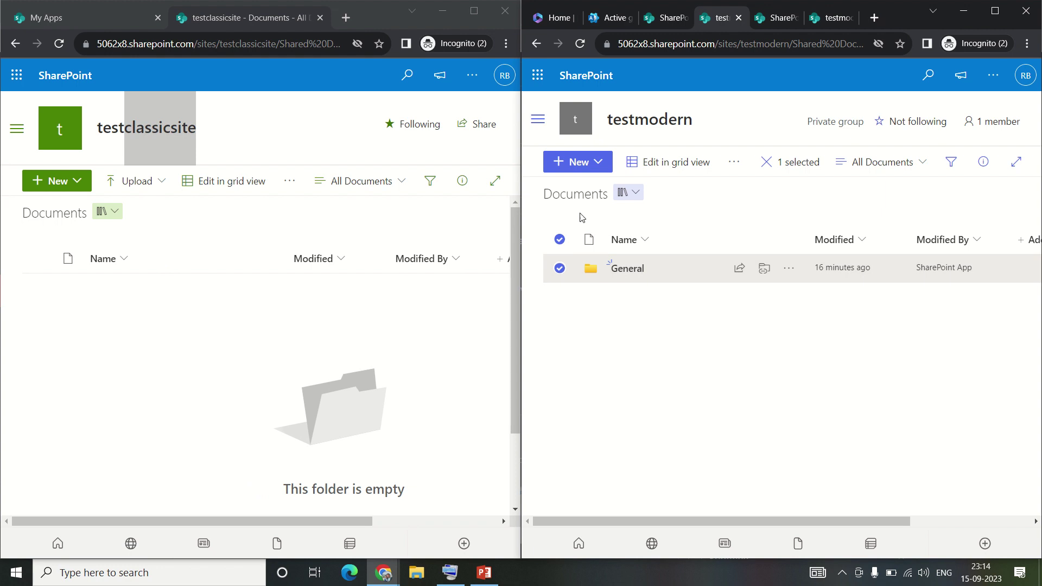
{"action": "double_click", "coordinate": [579, 196]}
{"action": "left_click", "coordinate": [682, 411]}
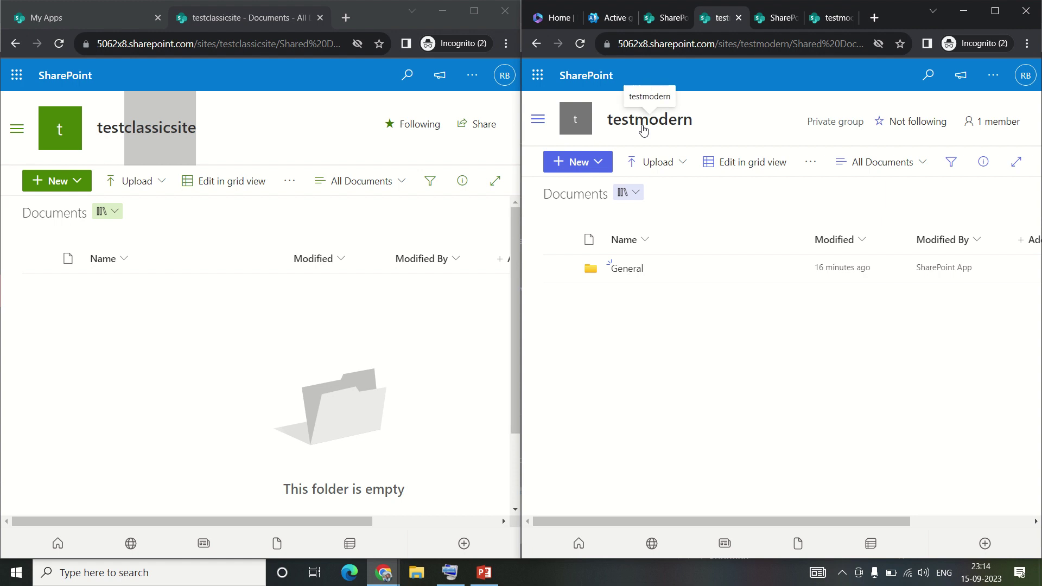
- Open the testmodern team from Active teams and groups in the Microsoft 365 admin center, using the Teams web app
{"action": "mouse_move", "coordinate": [643, 129]}
{"action": "left_click", "coordinate": [605, 22]}
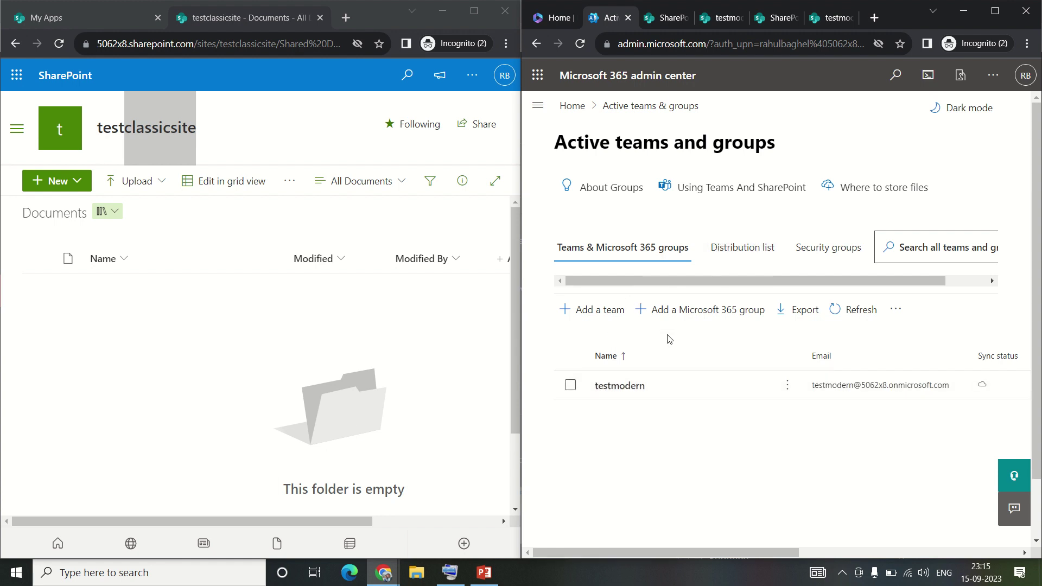
{"action": "left_click", "coordinate": [619, 387]}
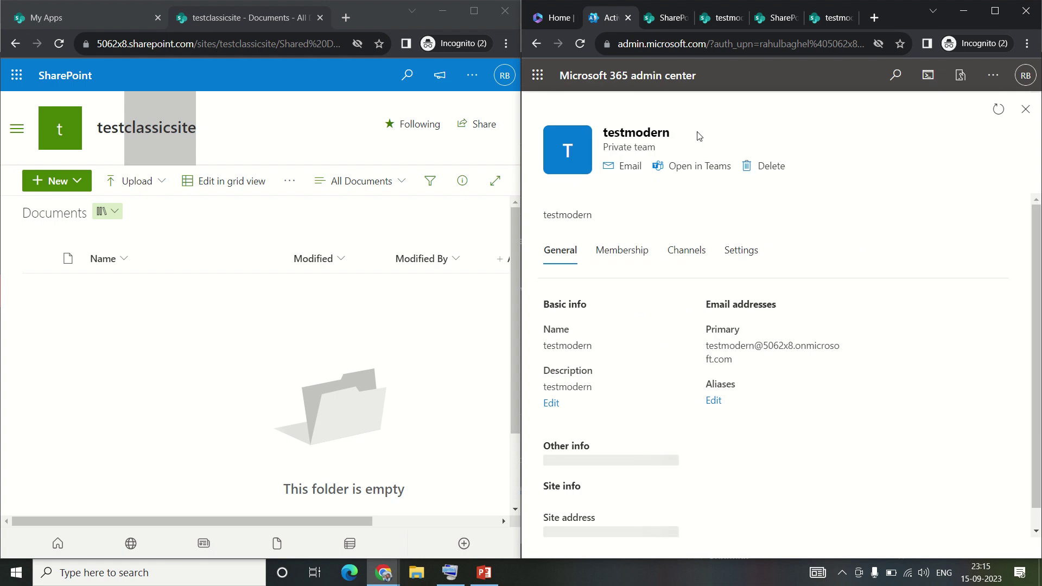
{"action": "left_click", "coordinate": [689, 179]}
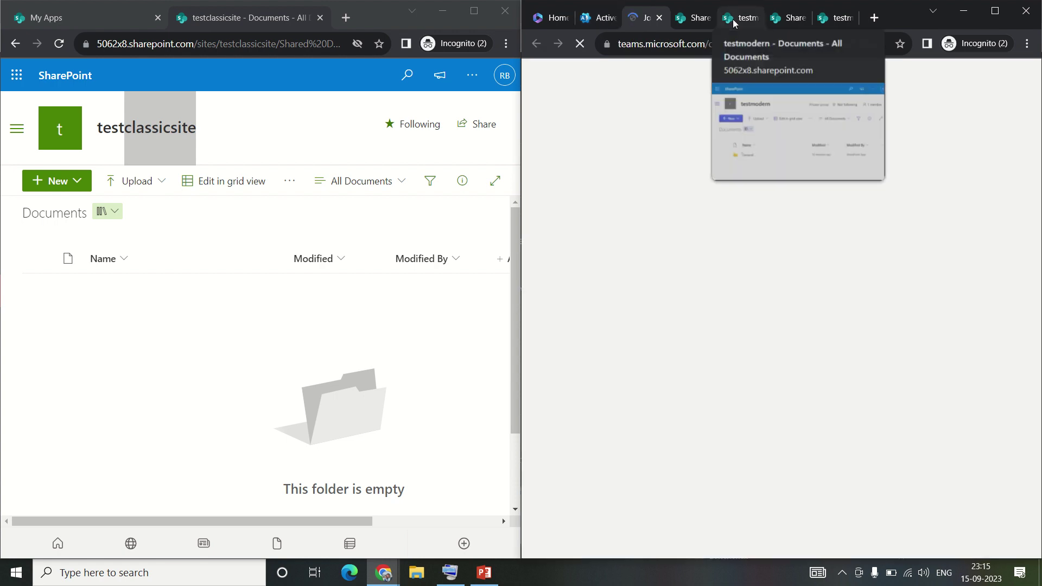
{"action": "left_click", "coordinate": [728, 22]}
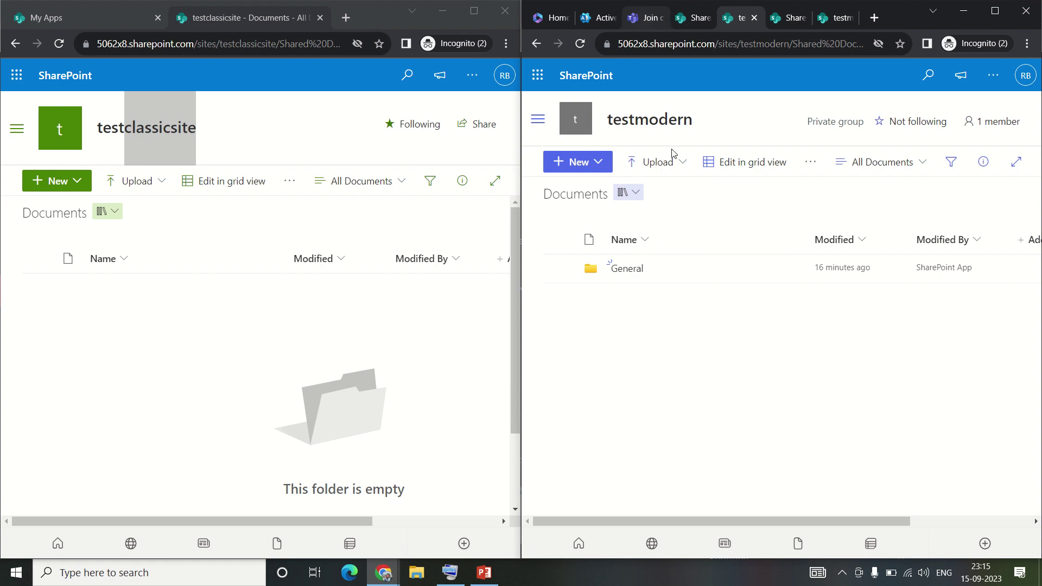
{"action": "key", "text": "ctrl+3"}
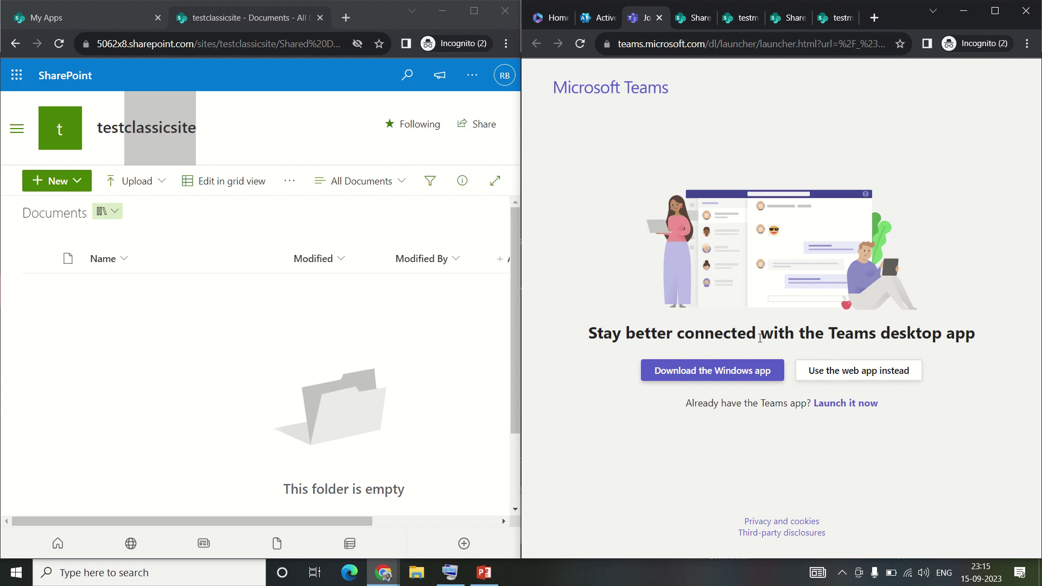
{"action": "left_click", "coordinate": [815, 372]}
- Return to the testmodern Documents library and open the settings on both testmodern and testclassicsite
{"action": "left_click", "coordinate": [693, 19]}
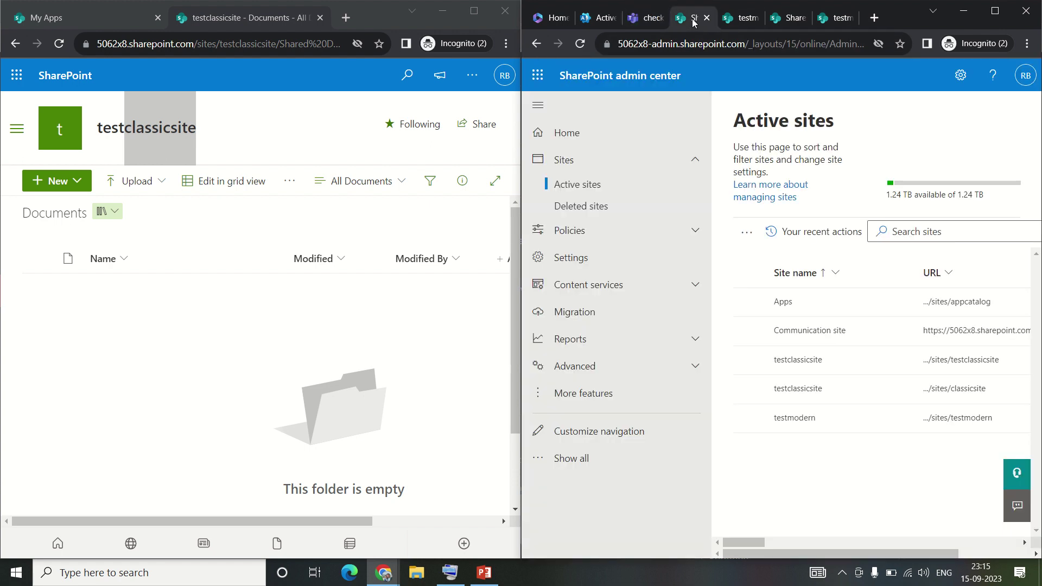
{"action": "left_click", "coordinate": [746, 20]}
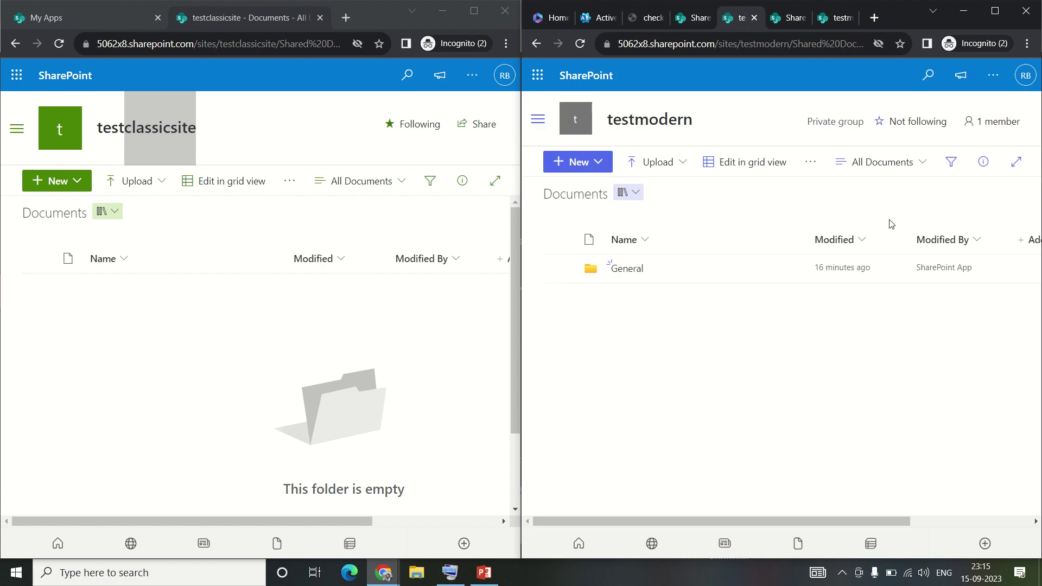
{"action": "left_click", "coordinate": [993, 75]}
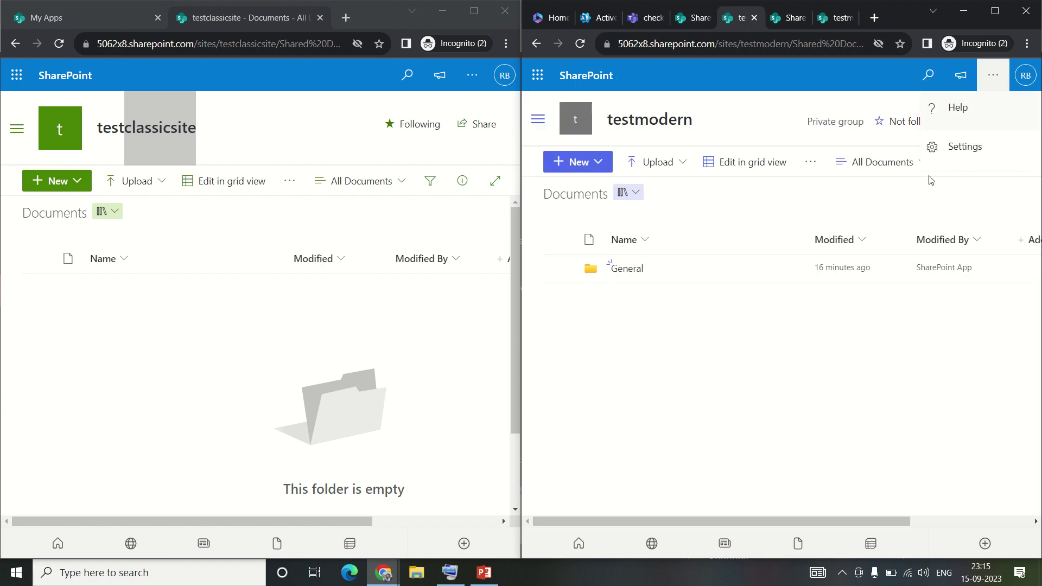
{"action": "left_click", "coordinate": [961, 150]}
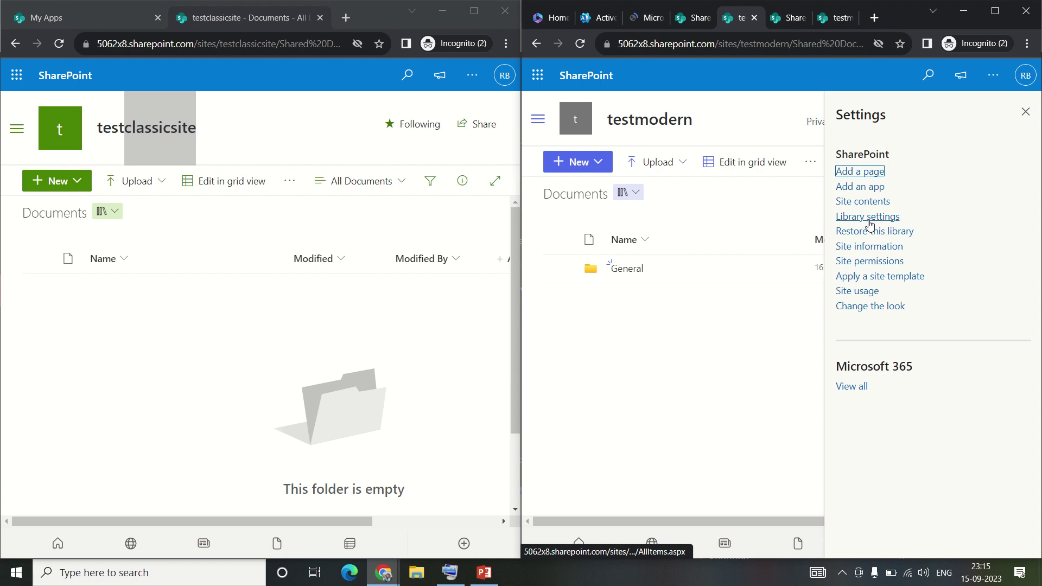
{"action": "left_click", "coordinate": [472, 75]}
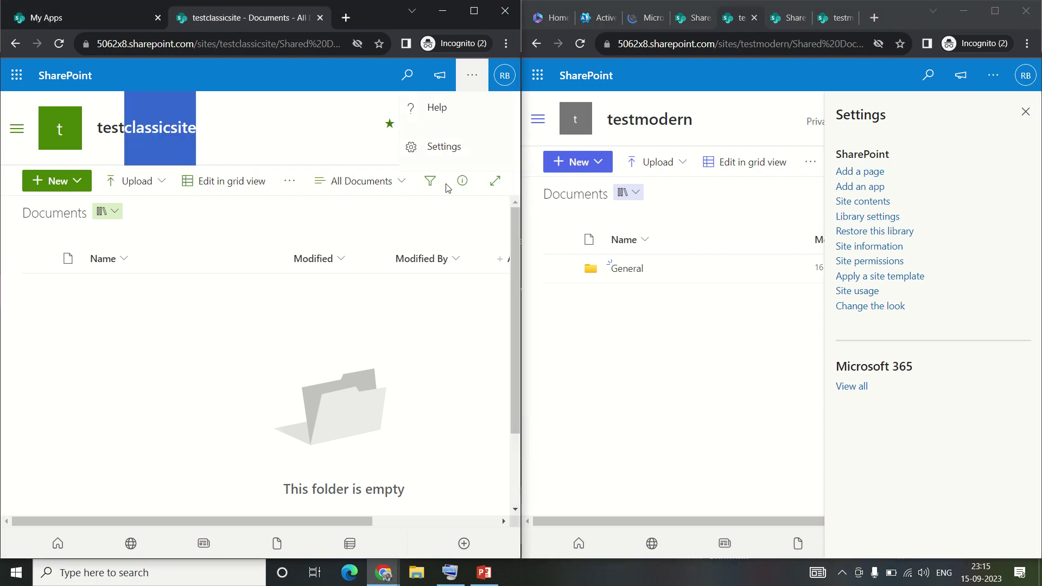
{"action": "left_click", "coordinate": [448, 143]}
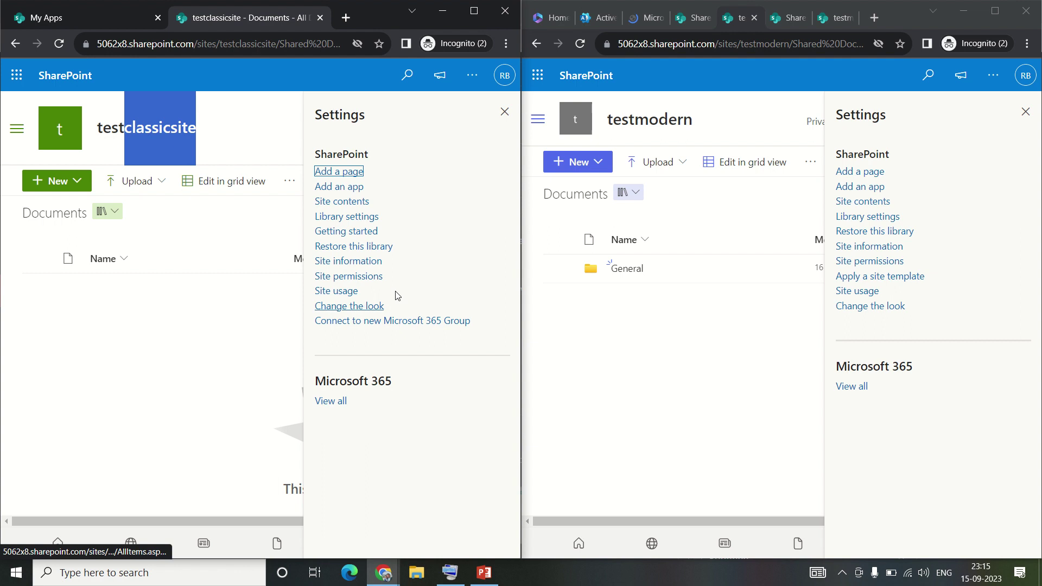
- Open the full library settings page of the Documents library on both sites
{"action": "left_click", "coordinate": [364, 218]}
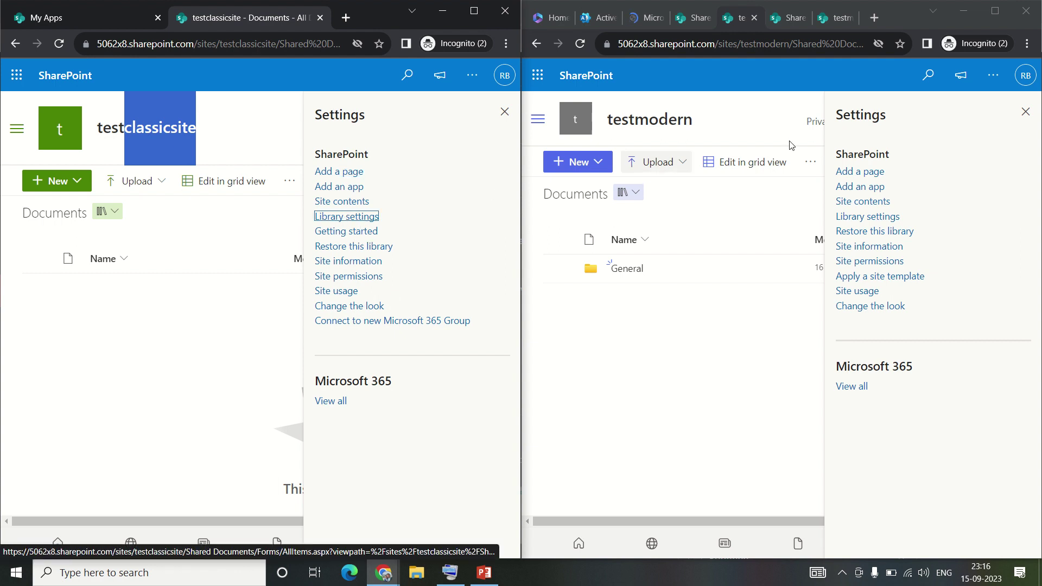
{"action": "left_click", "coordinate": [878, 217]}
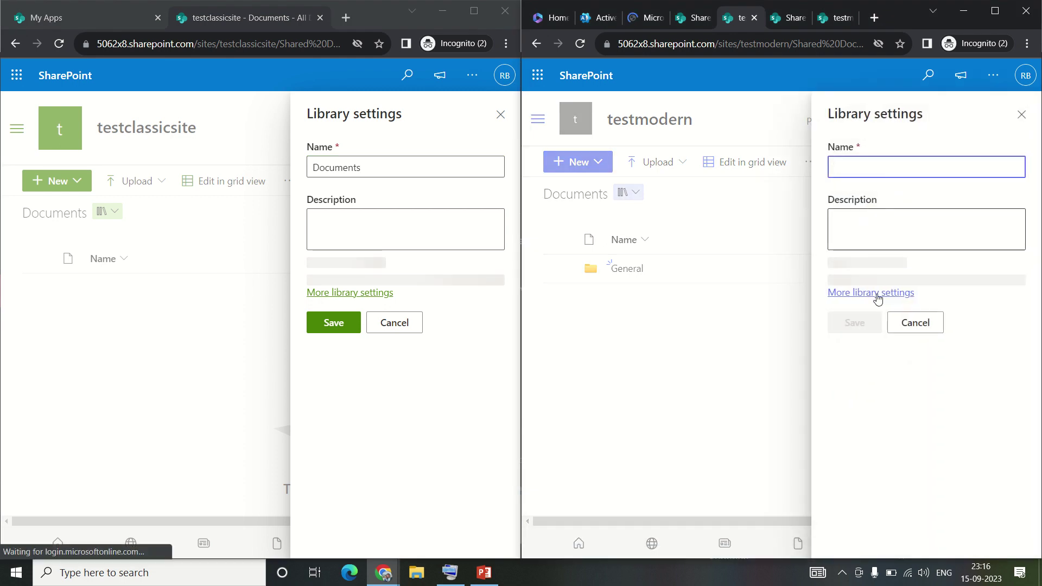
{"action": "left_click", "coordinate": [878, 293]}
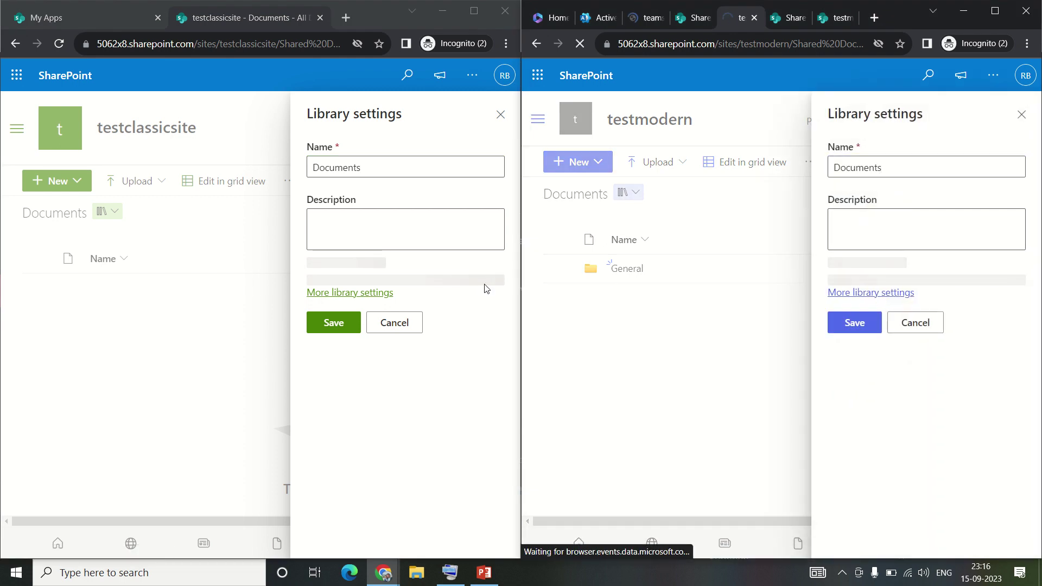
{"action": "left_click", "coordinate": [354, 296]}
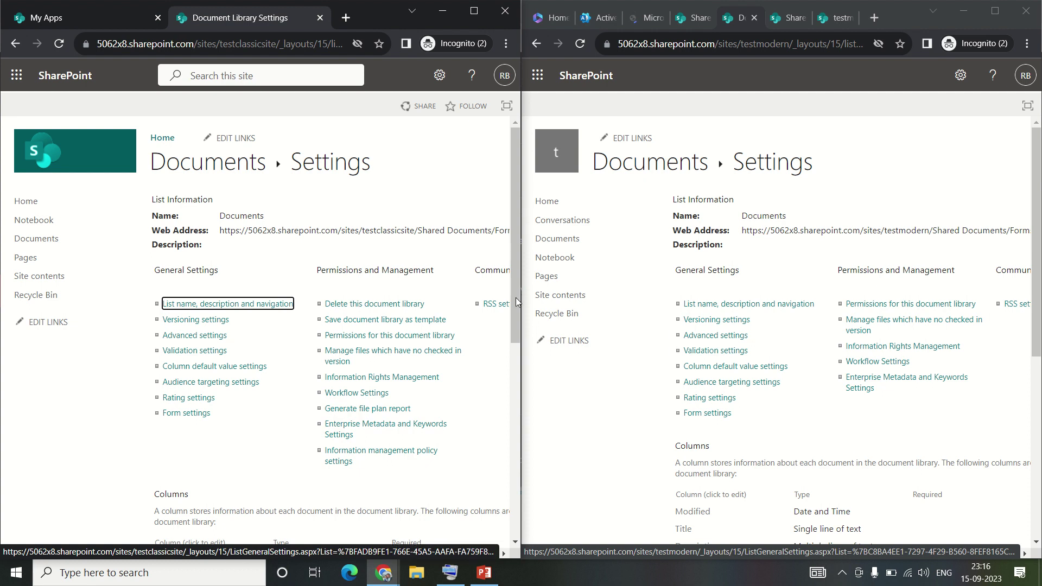
- Compare the Permissions and Management options on both library settings pages, especially deleting the library and saving it as a template
{"action": "left_click_drag", "start_coordinate": [515, 302], "coordinate": [516, 321]}
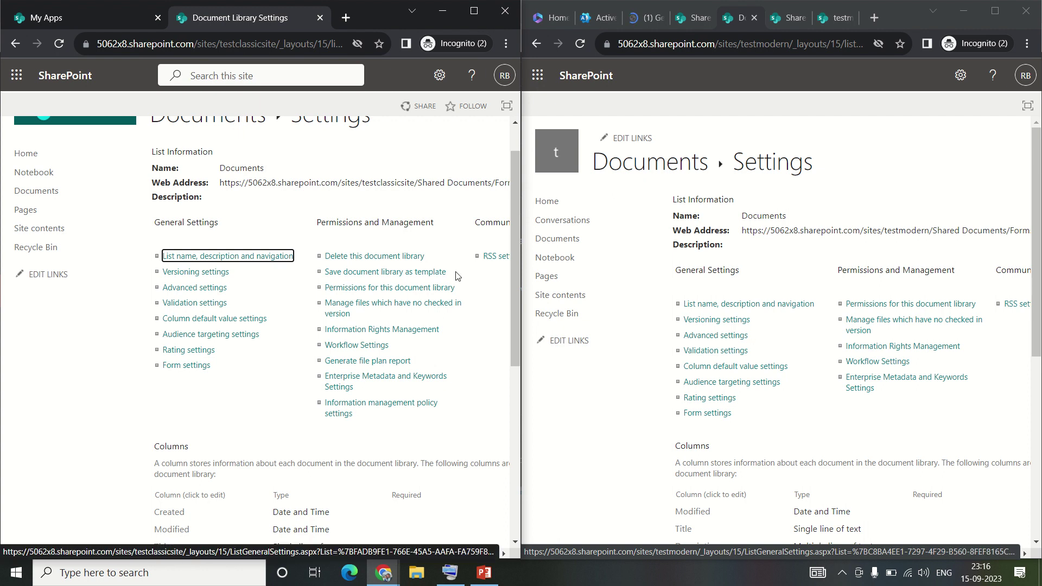
{"action": "left_click_drag", "start_coordinate": [456, 276], "coordinate": [324, 273]}
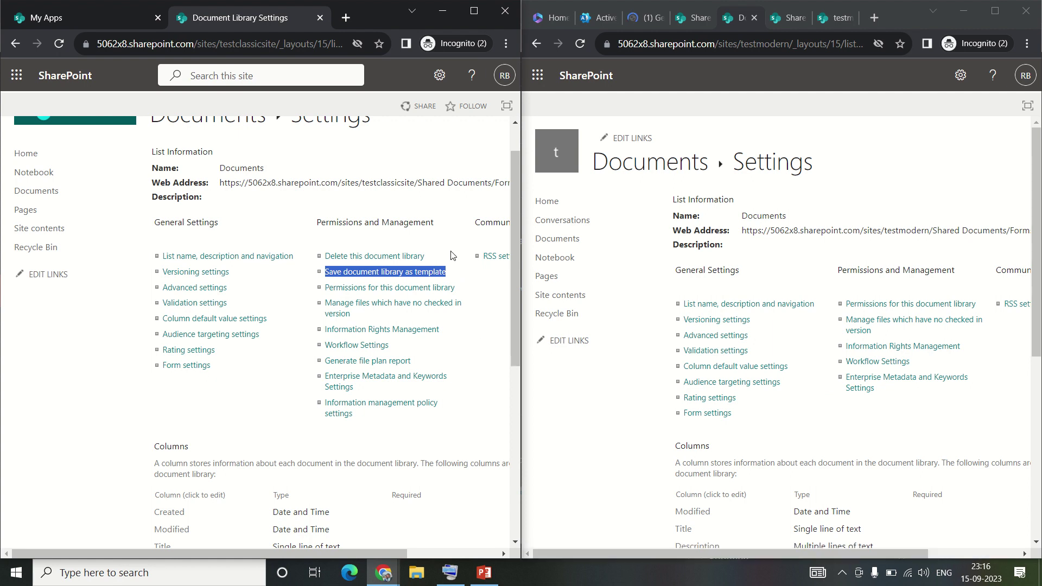
{"action": "left_click_drag", "start_coordinate": [446, 255], "coordinate": [324, 256]}
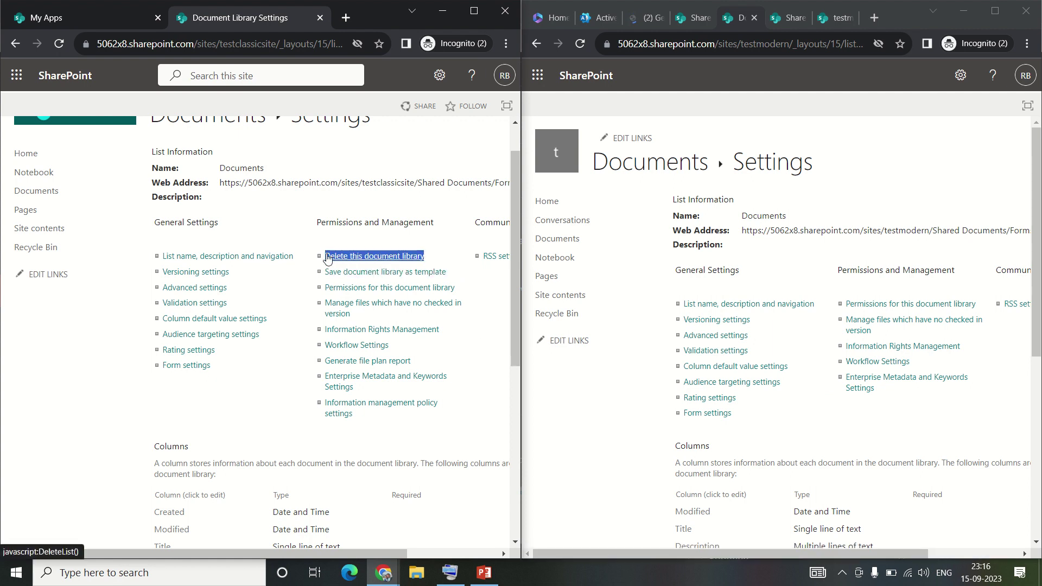
{"action": "left_click", "coordinate": [831, 444]}
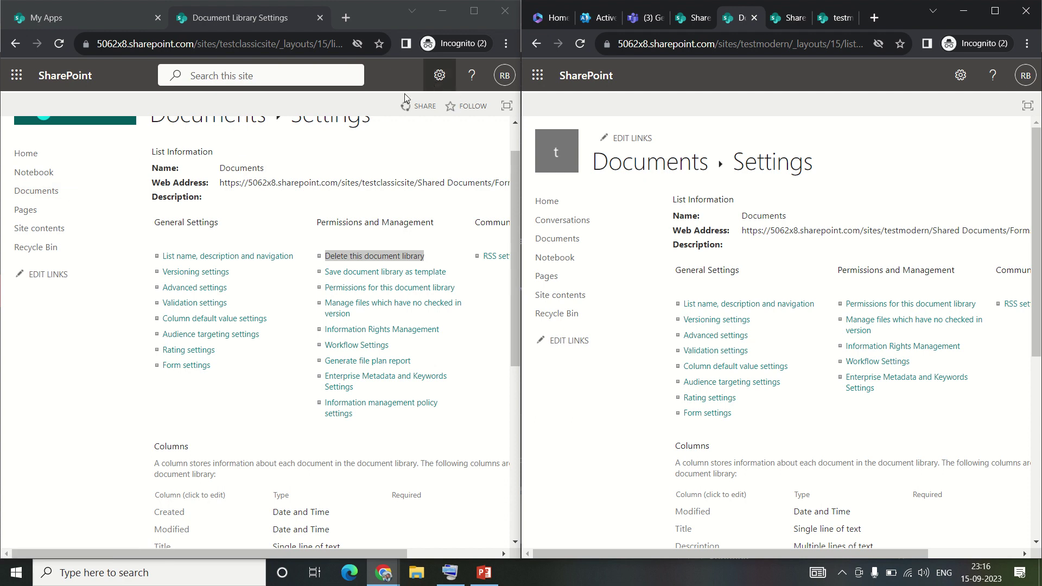
{"action": "left_click_drag", "start_coordinate": [519, 285], "coordinate": [506, 213]}
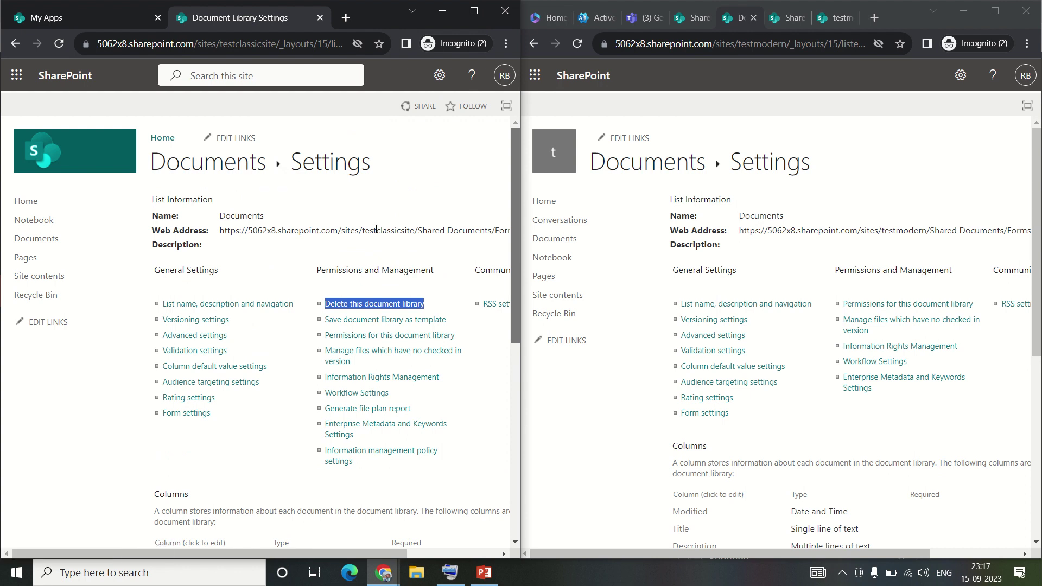
{"action": "left_click_drag", "start_coordinate": [415, 230], "coordinate": [487, 229]}
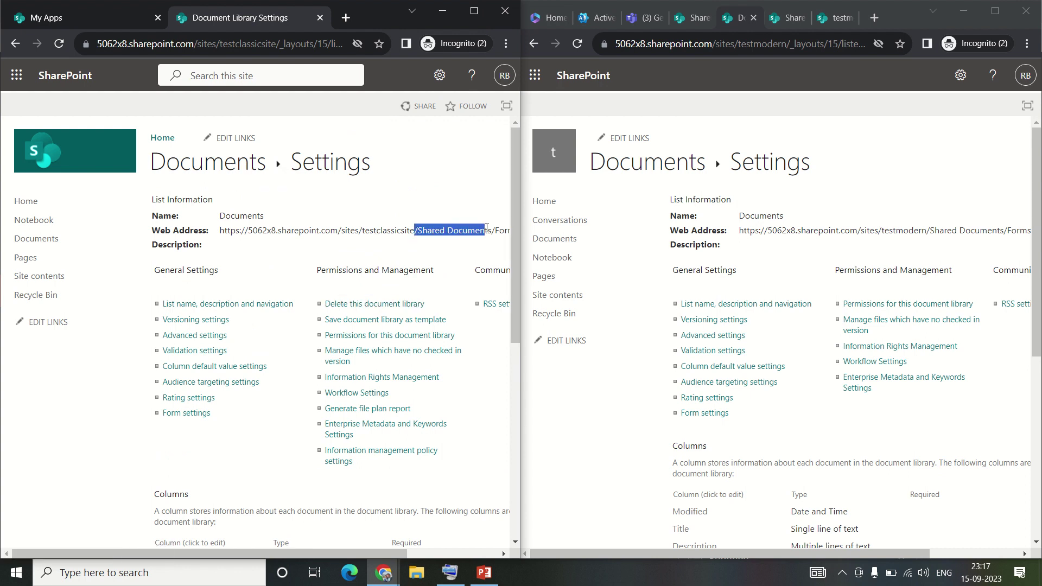
{"action": "left_click", "coordinate": [444, 189]}
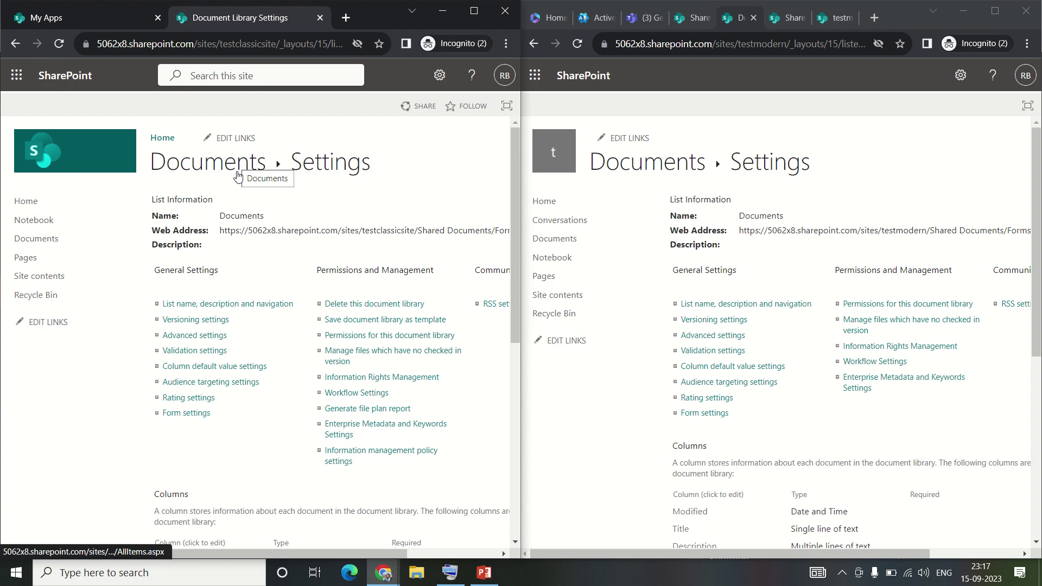
- Open Site contents on testclassicsite and the settings on testmodern
{"action": "left_click", "coordinate": [437, 77]}
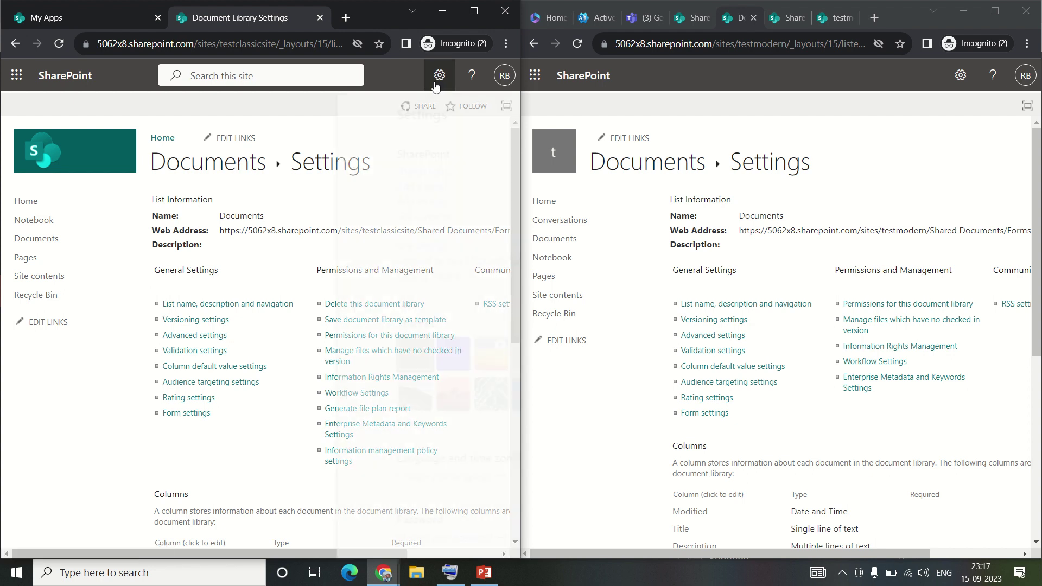
{"action": "left_click", "coordinate": [356, 219]}
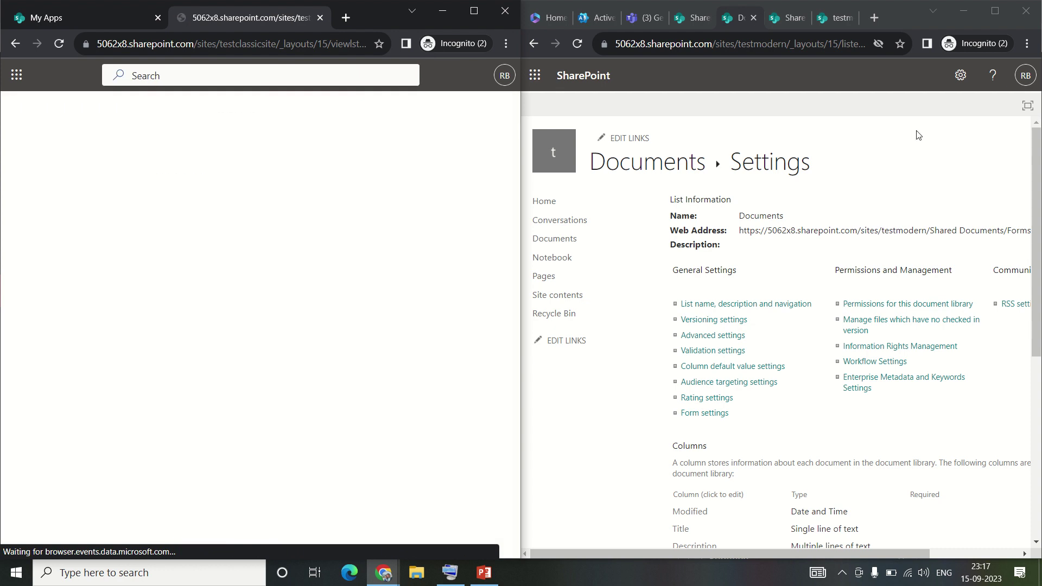
{"action": "left_click", "coordinate": [958, 77]}
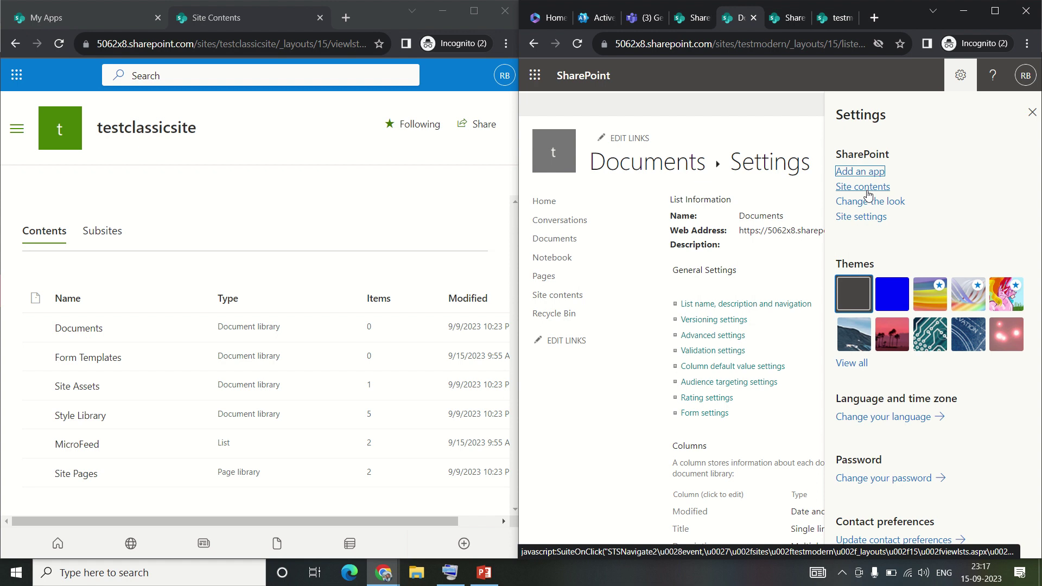
- Show the available actions for the Documents library in testclassicsite's Site contents and close the testmodern settings
{"action": "left_click", "coordinate": [189, 334]}
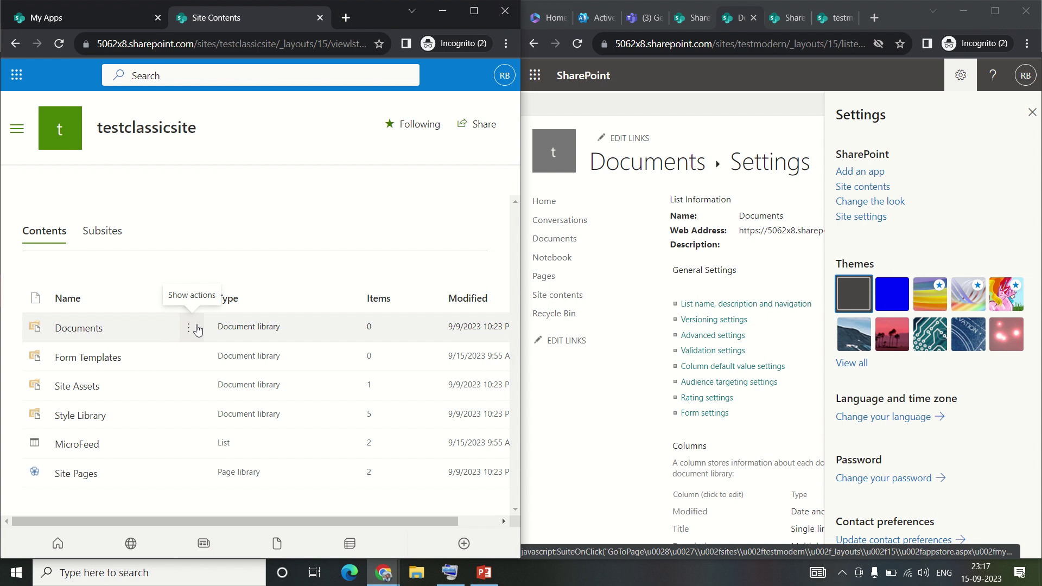
{"action": "left_click", "coordinate": [197, 329]}
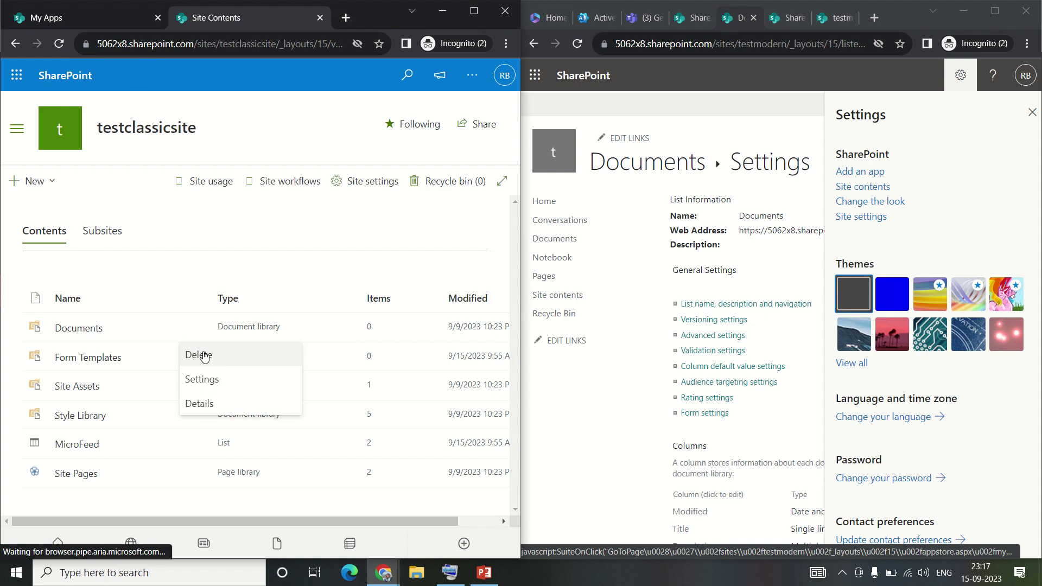
{"action": "left_click", "coordinate": [829, 266]}
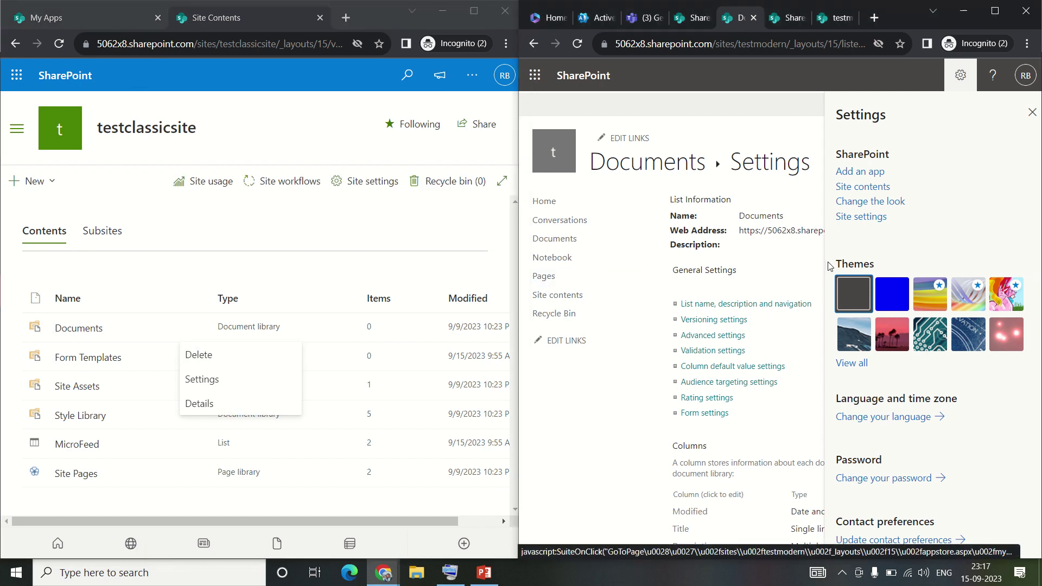
{"action": "left_click", "coordinate": [1032, 112]}
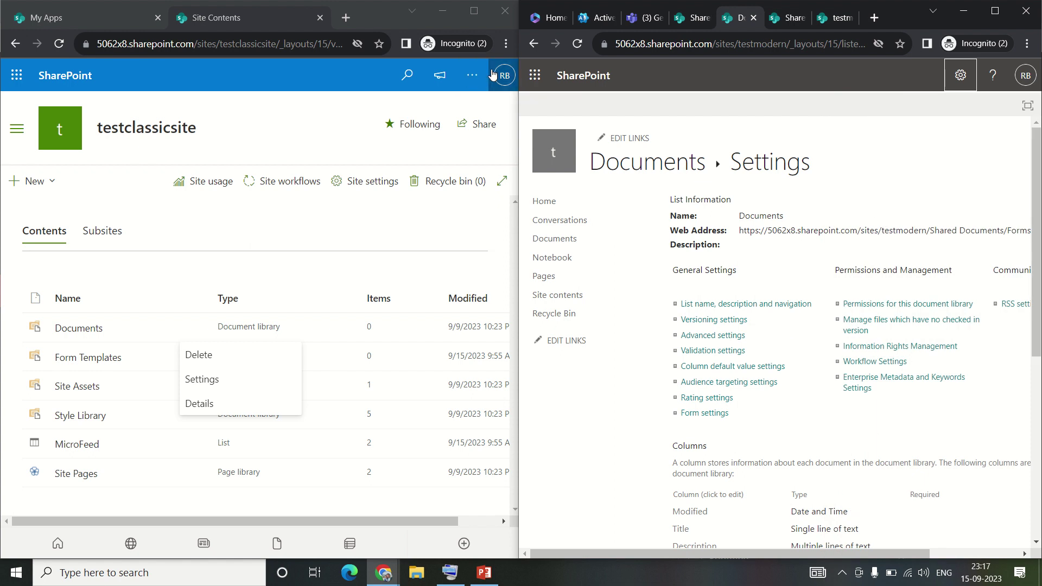
- Open the settings on both testclassicsite and testmodern and compare their SharePoint options
{"action": "left_click", "coordinate": [470, 80]}
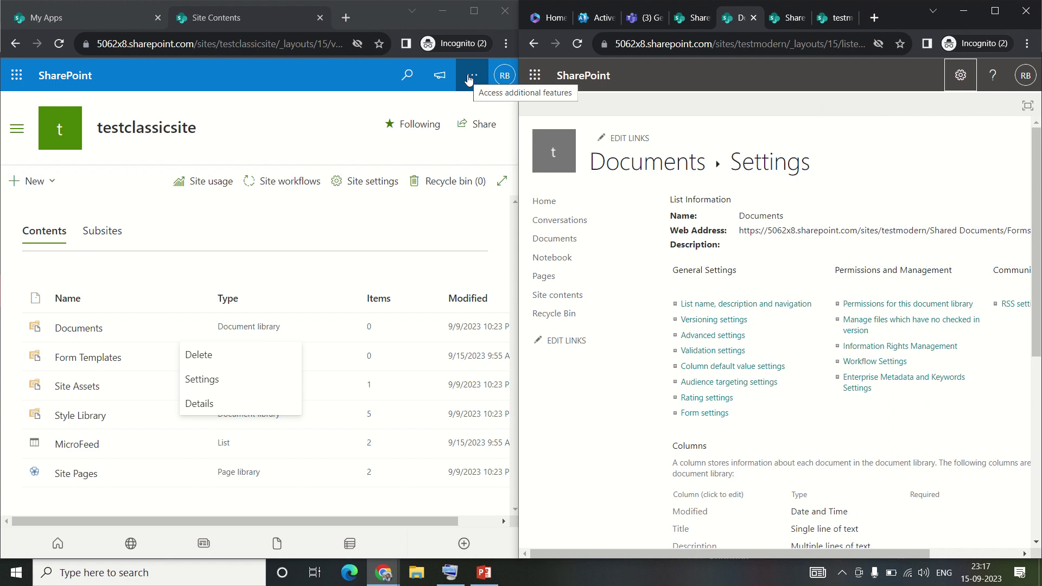
{"action": "left_click", "coordinate": [469, 80]}
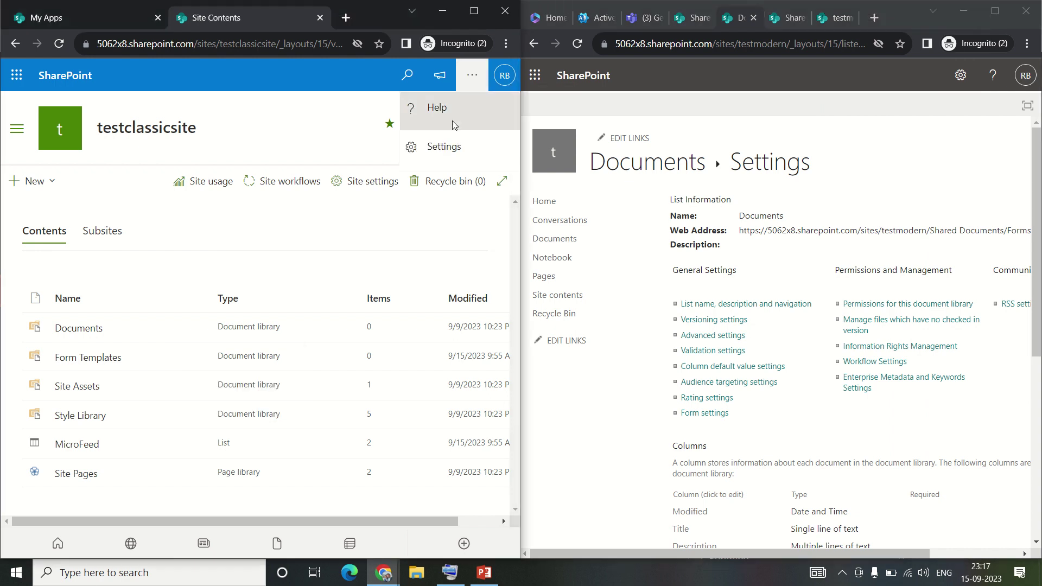
{"action": "left_click", "coordinate": [447, 142]}
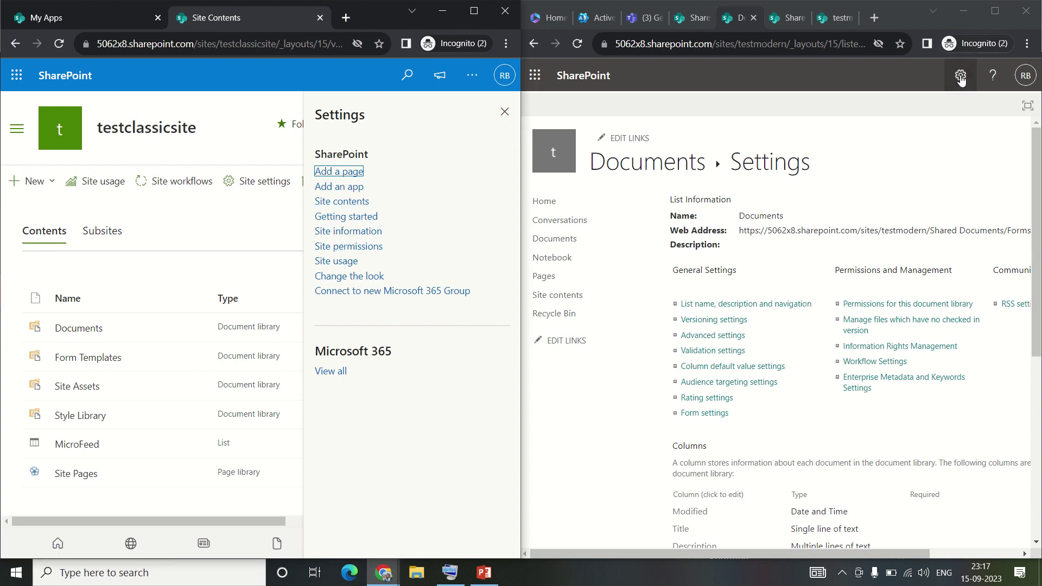
{"action": "left_click", "coordinate": [597, 215]}
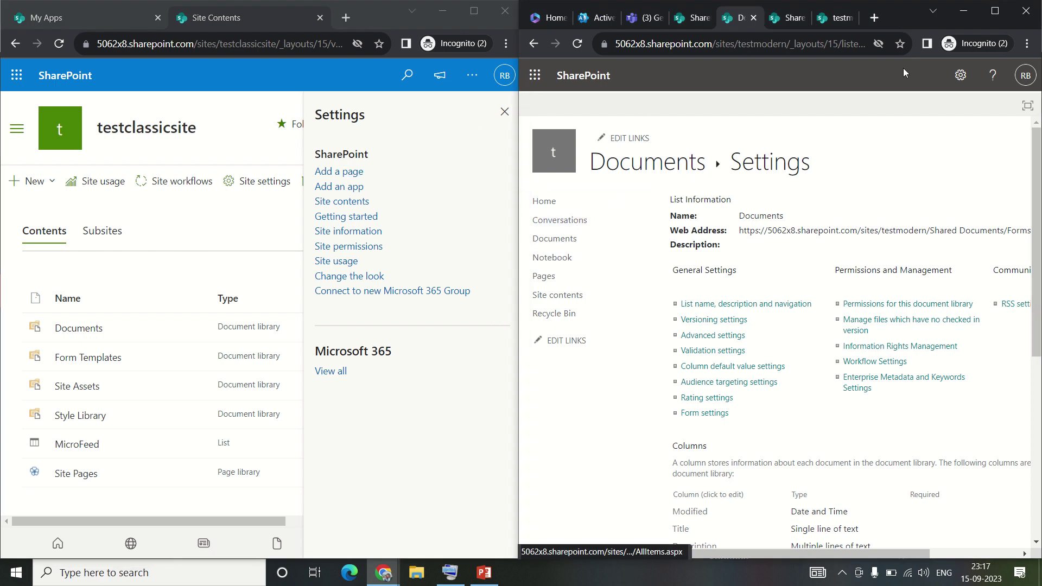
{"action": "left_click", "coordinate": [959, 77]}
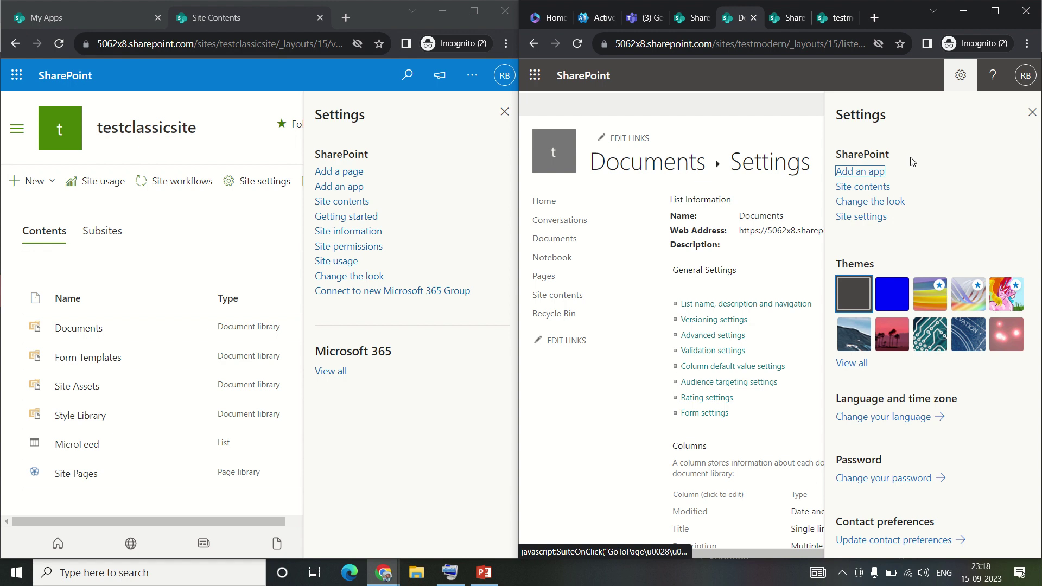
{"action": "left_click_drag", "start_coordinate": [912, 162], "coordinate": [921, 232]}
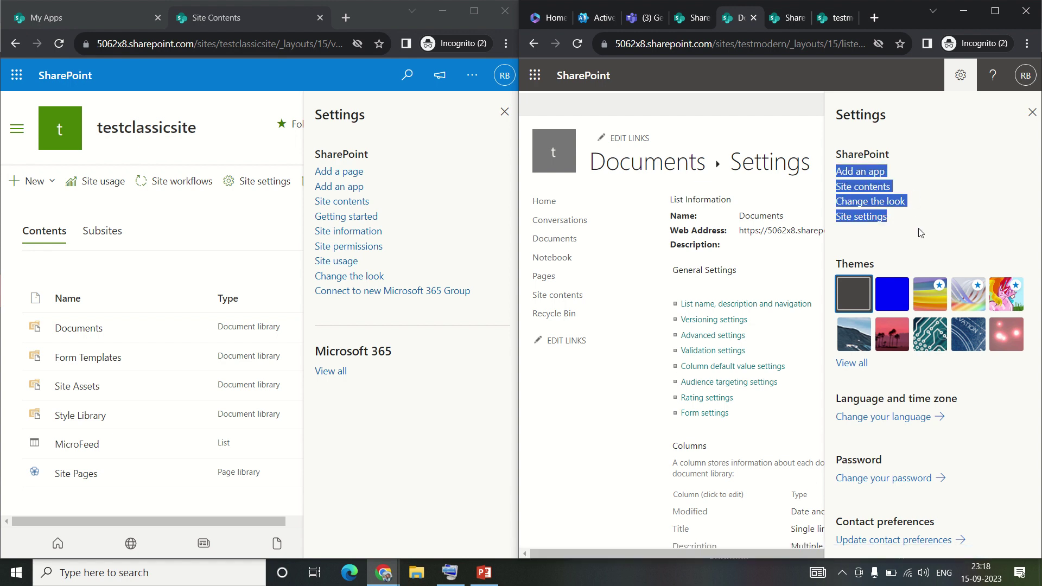
{"action": "left_click", "coordinate": [921, 232]}
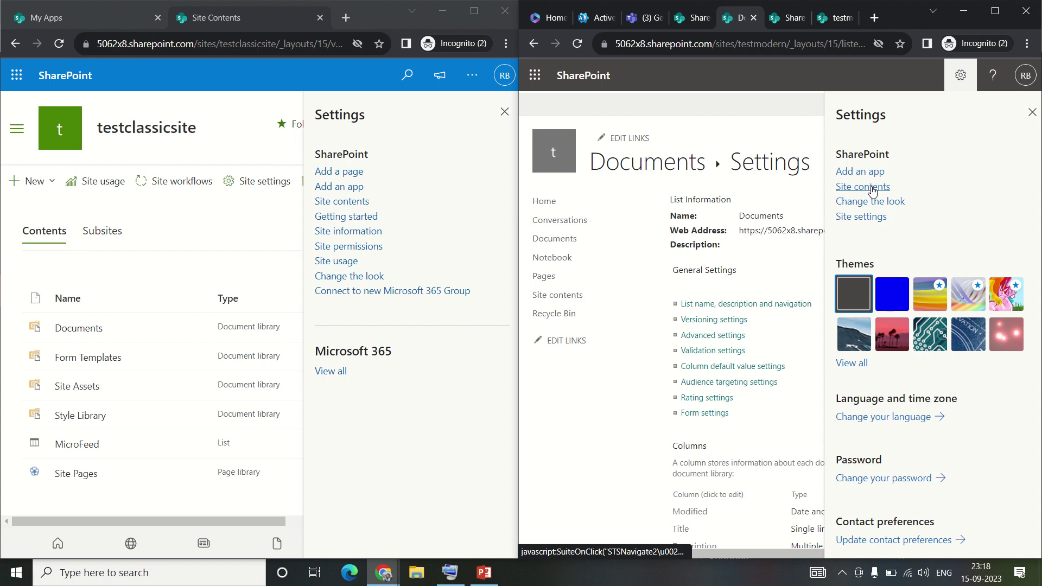
- Open the full Site Settings page on testmodern and, through Site information, on testclassicsite
{"action": "left_click", "coordinate": [862, 220]}
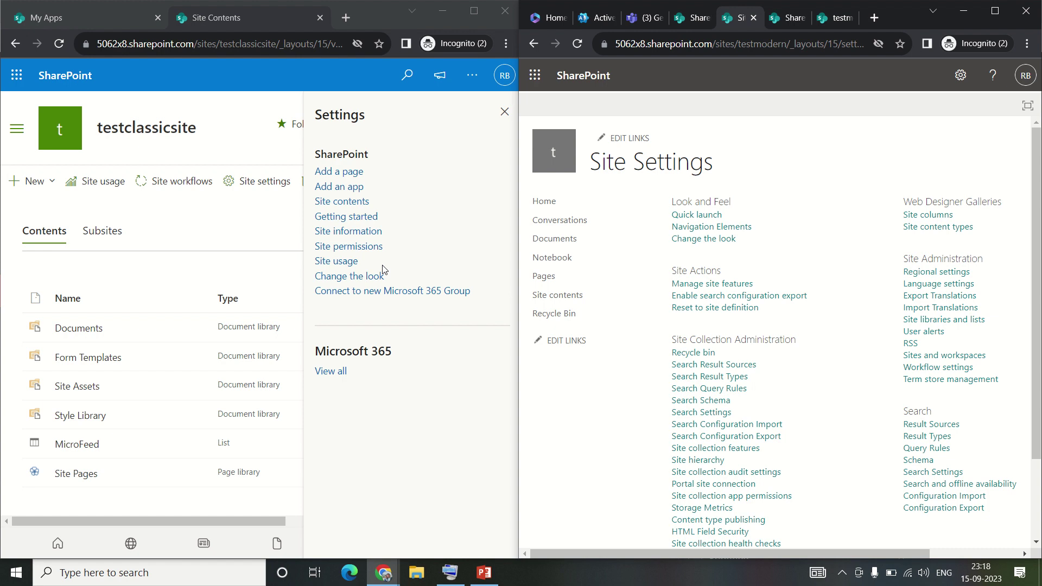
{"action": "left_click", "coordinate": [374, 232]}
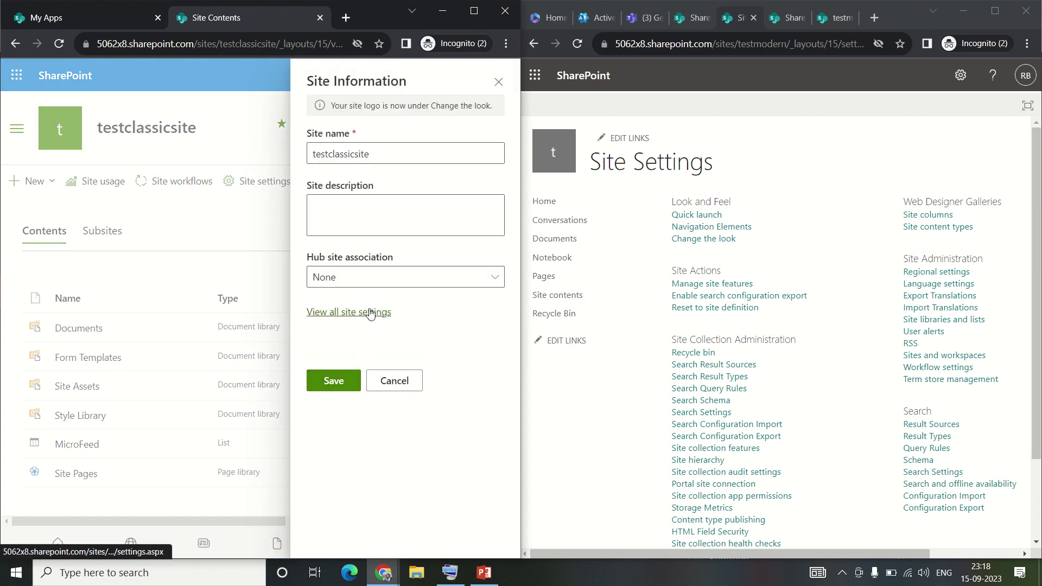
{"action": "left_click", "coordinate": [371, 312]}
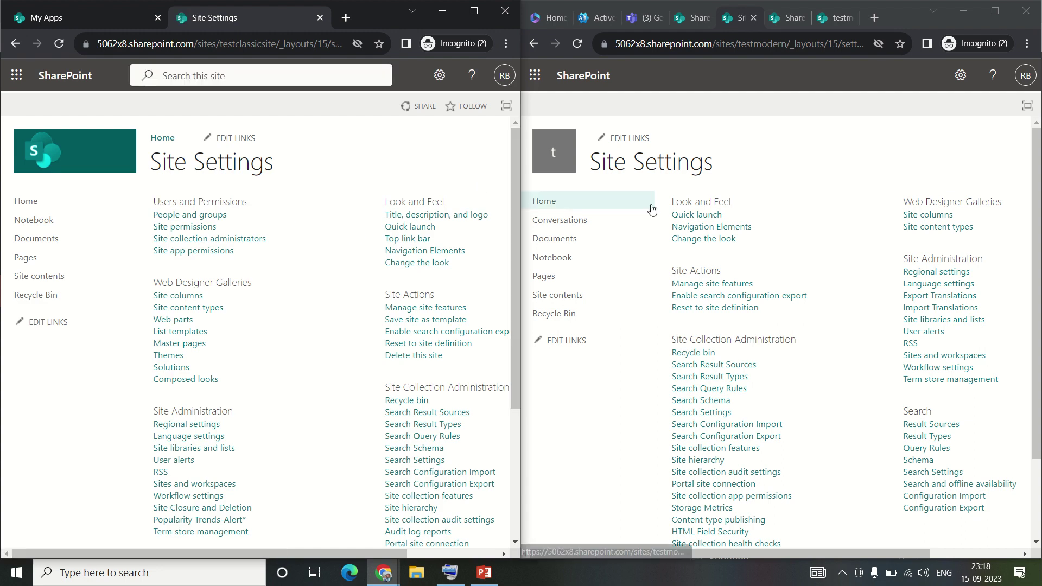
- Compare the option groups on the Site Settings pages of testclassicsite and testmodern
{"action": "left_click_drag", "start_coordinate": [1037, 194], "coordinate": [1040, 244]}
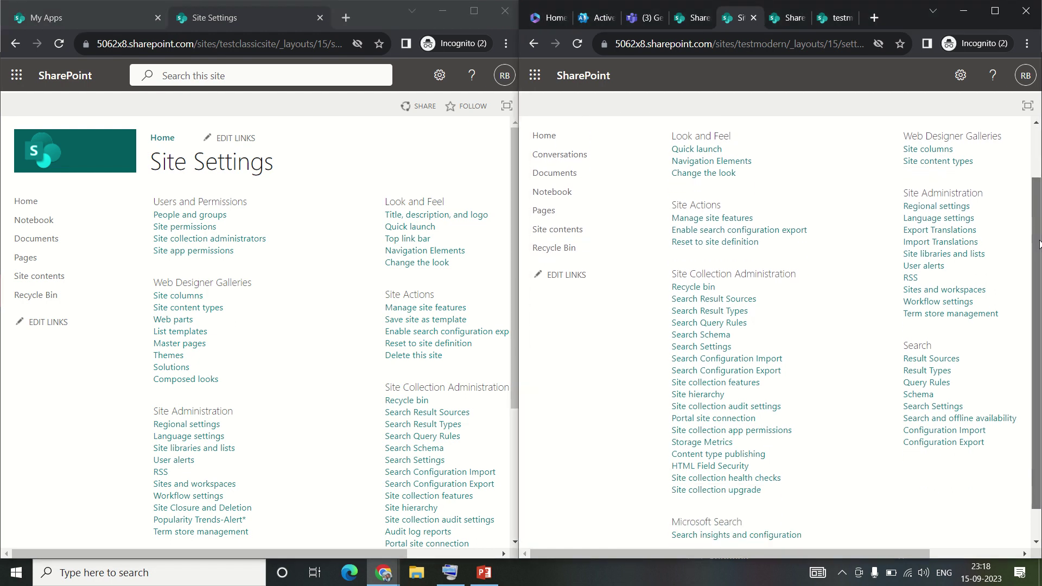
{"action": "left_click_drag", "start_coordinate": [1039, 245], "coordinate": [1040, 271]}
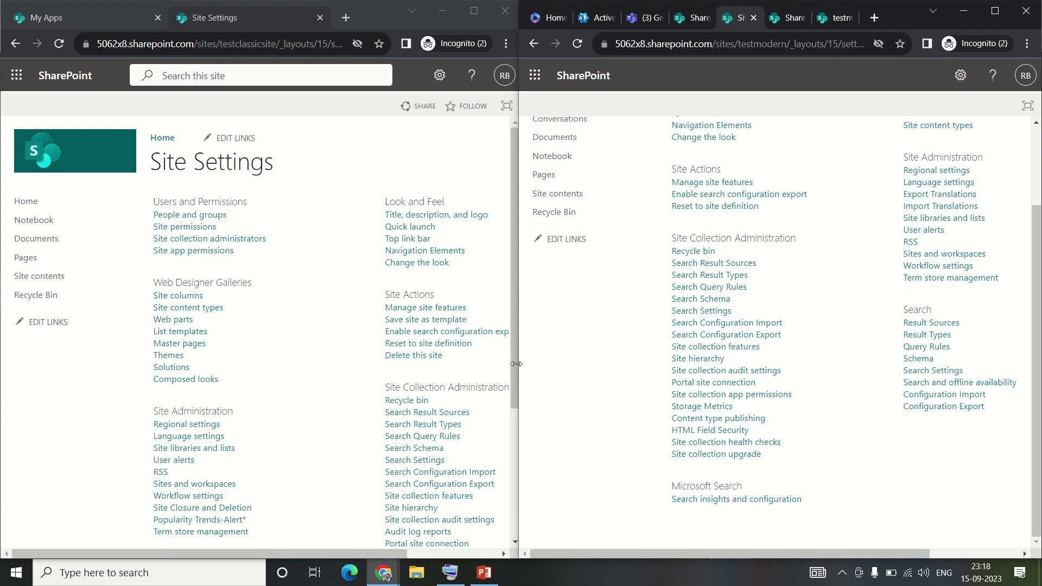
{"action": "left_click_drag", "start_coordinate": [513, 373], "coordinate": [507, 230]}
{"action": "left_click", "coordinate": [611, 360]}
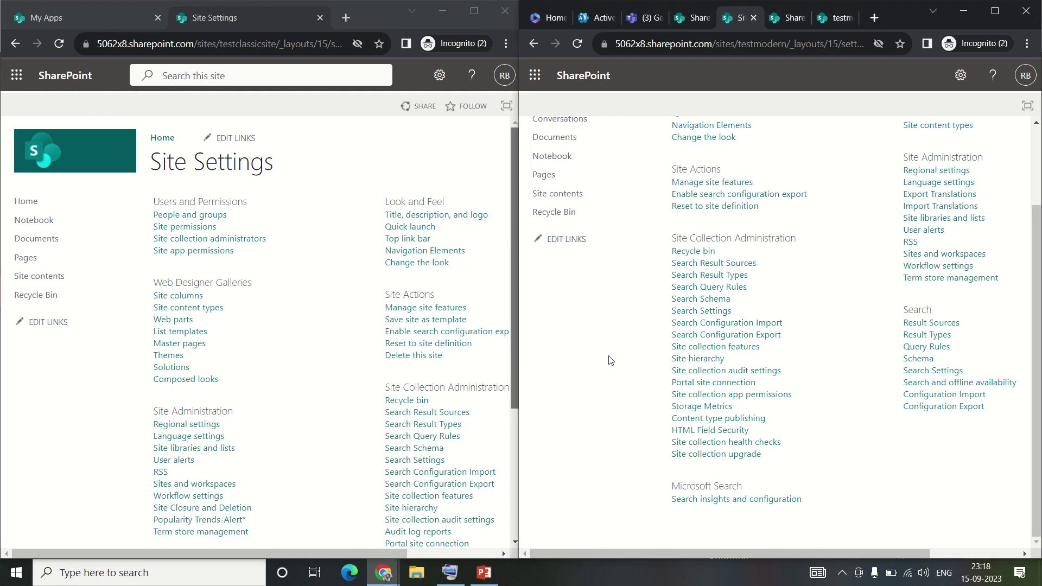
{"action": "left_click_drag", "start_coordinate": [324, 176], "coordinate": [147, 163]}
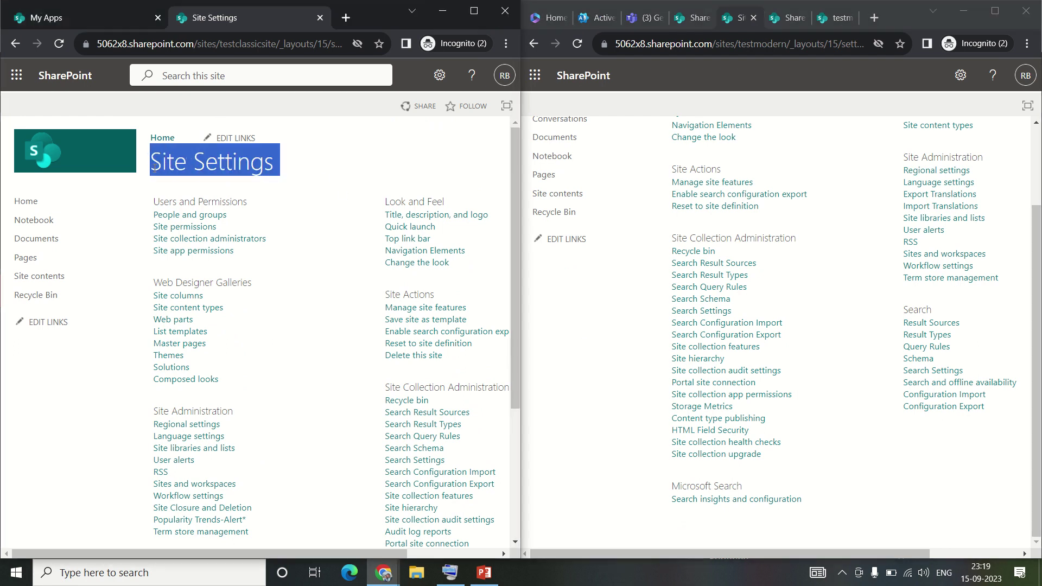
{"action": "left_click", "coordinate": [363, 146]}
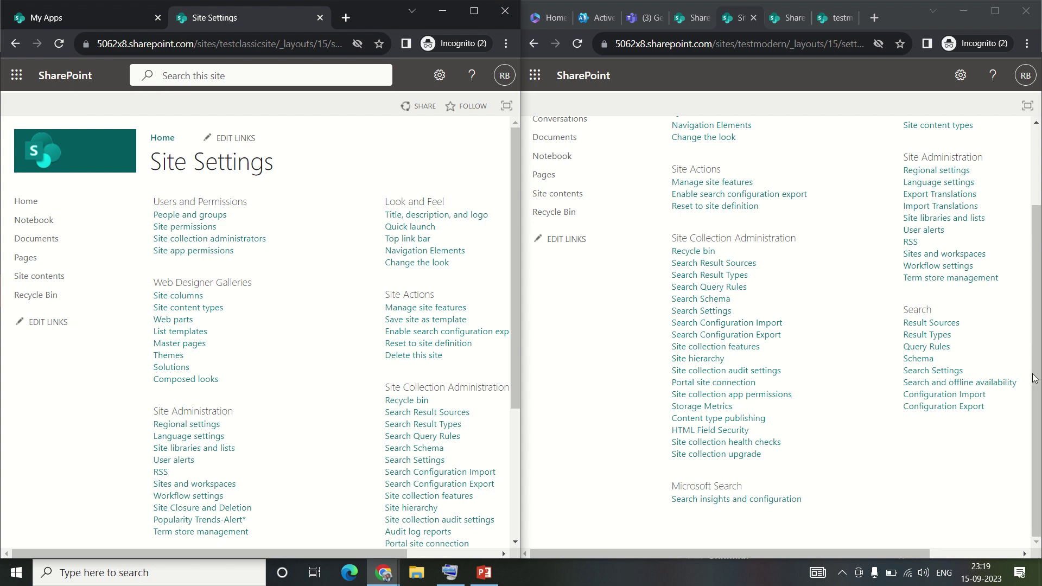
{"action": "left_click_drag", "start_coordinate": [1033, 378], "coordinate": [1025, 255]}
{"action": "triple_click", "coordinate": [967, 200]}
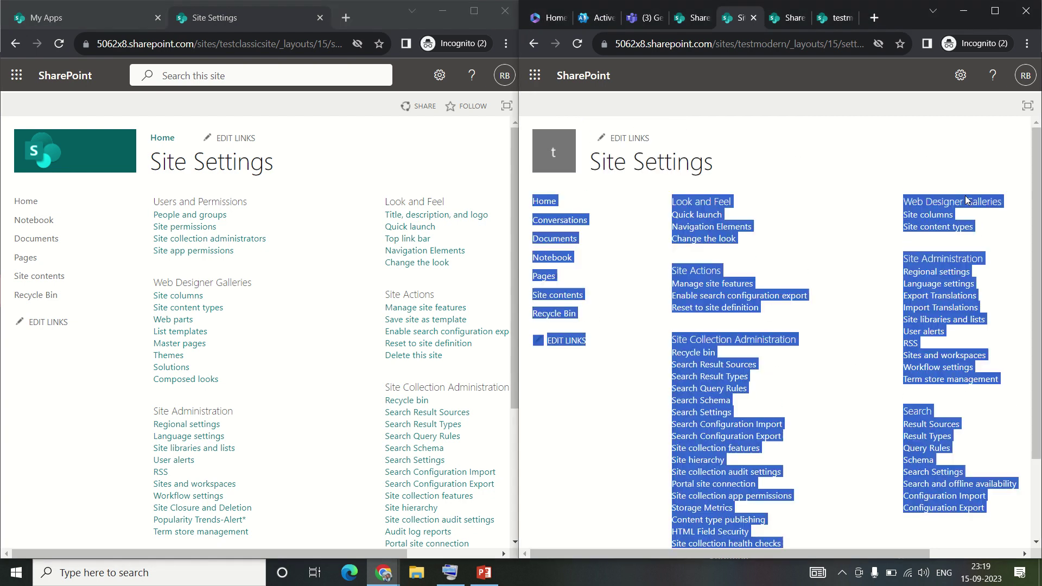
{"action": "left_click", "coordinate": [775, 131]}
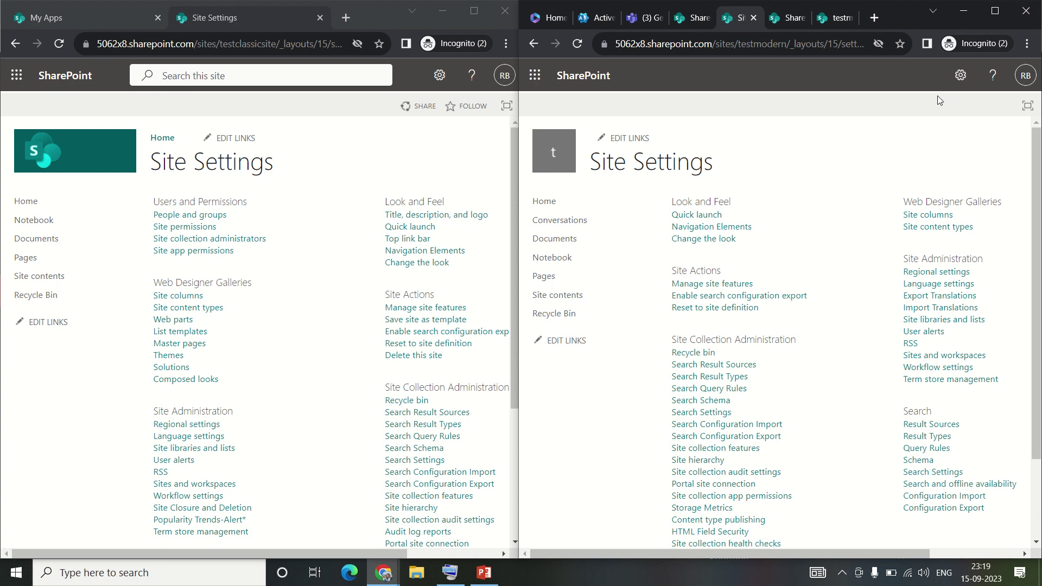
- Return to the testmodern home page and reload it
{"action": "left_click", "coordinate": [961, 78]}
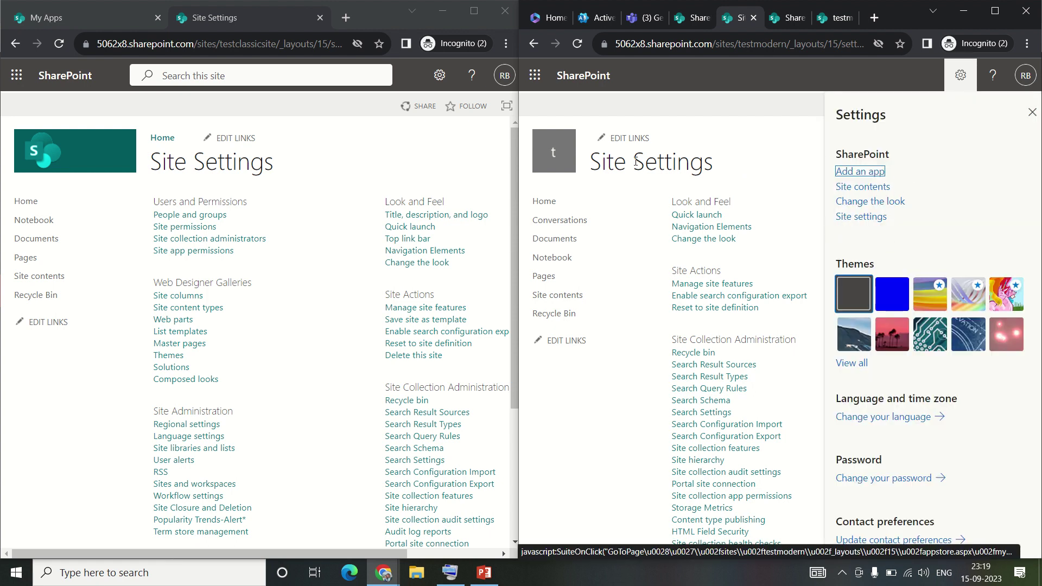
{"action": "left_click", "coordinate": [547, 206]}
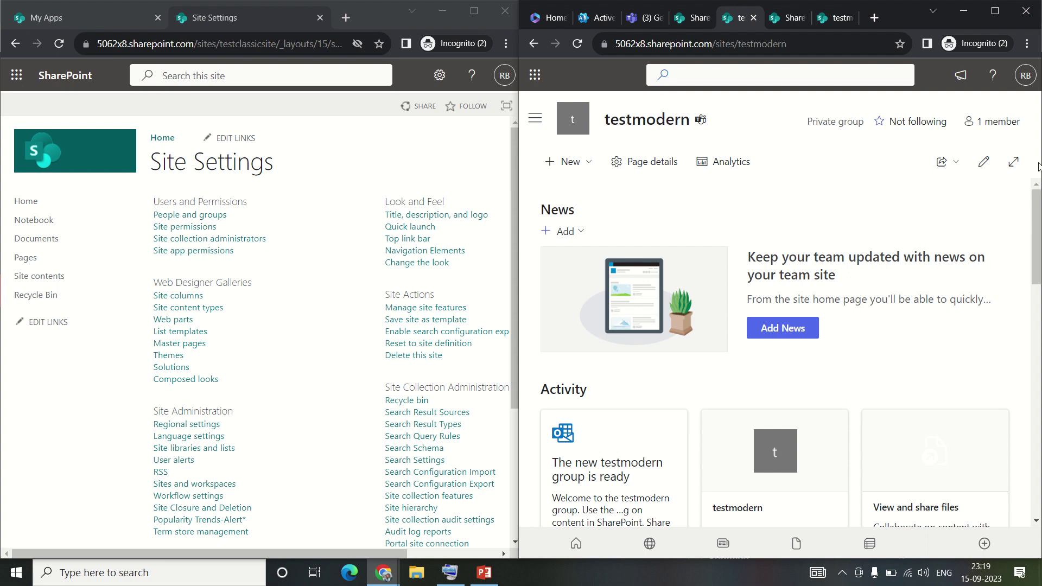
{"action": "left_click", "coordinate": [993, 76]}
{"action": "left_click", "coordinate": [957, 79]}
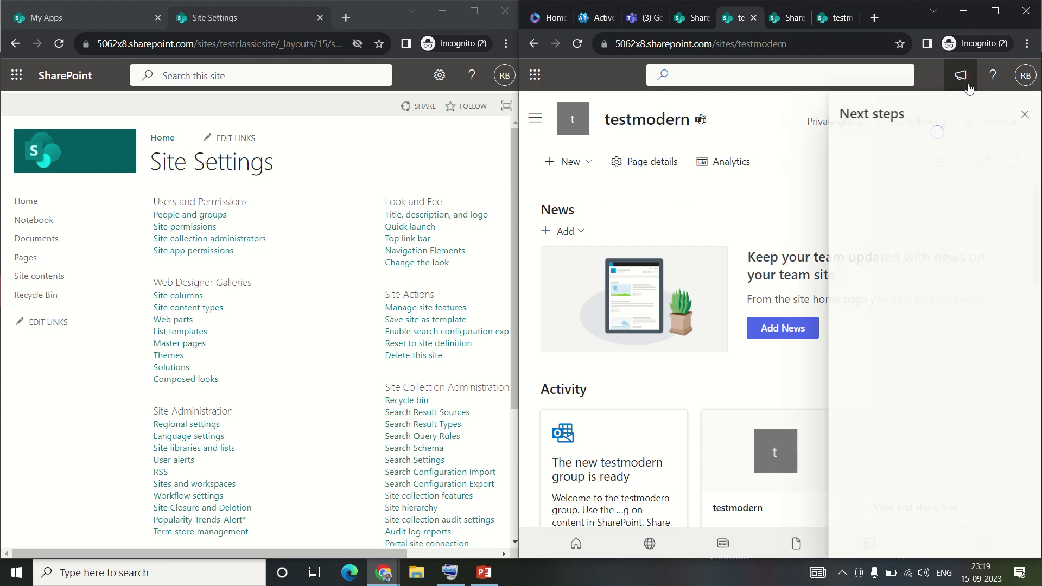
{"action": "left_click", "coordinate": [1025, 111]}
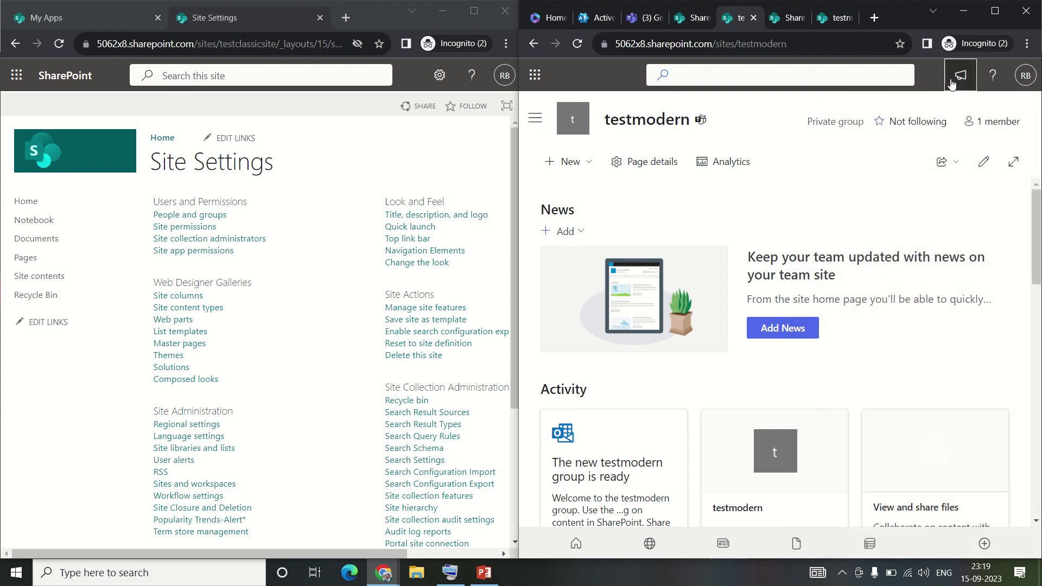
{"action": "left_click", "coordinate": [577, 45]}
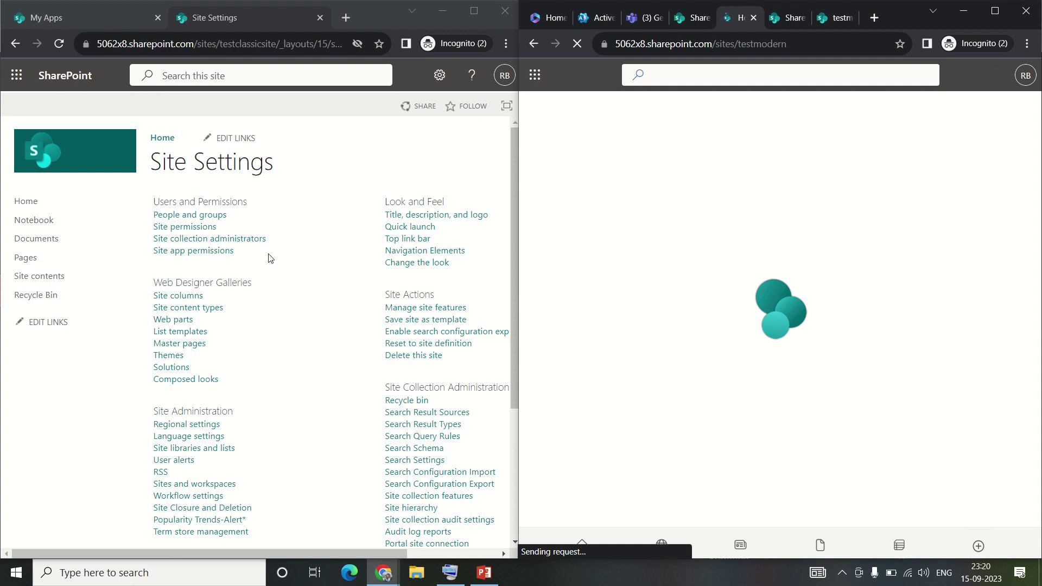
- Examine the Users and Permissions options on testclassicsite against the Site permissions and advanced permissions settings of testmodern
{"action": "left_click_drag", "start_coordinate": [270, 256], "coordinate": [152, 207]}
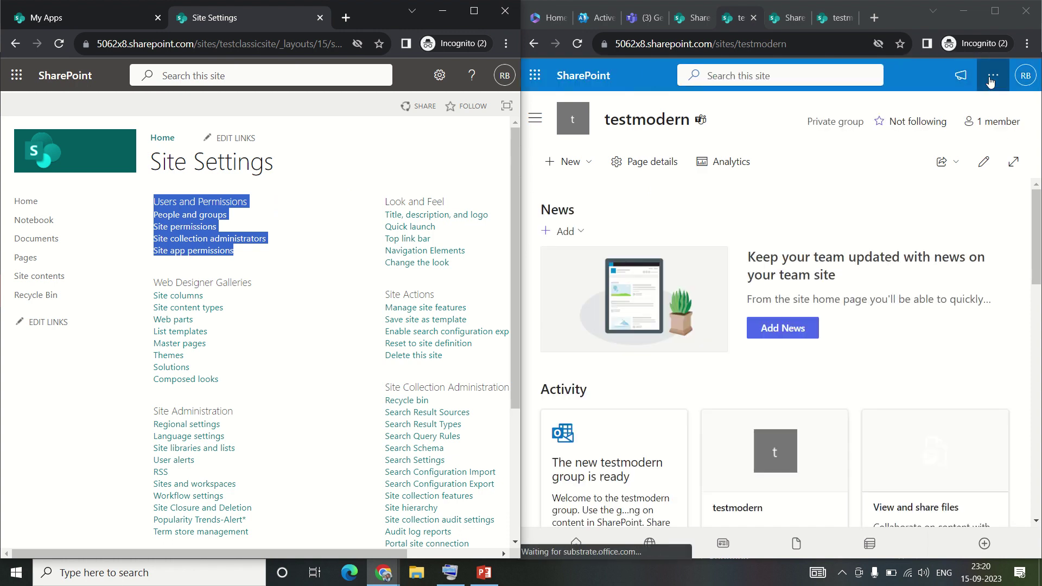
{"action": "left_click", "coordinate": [990, 81]}
{"action": "left_click", "coordinate": [959, 152]}
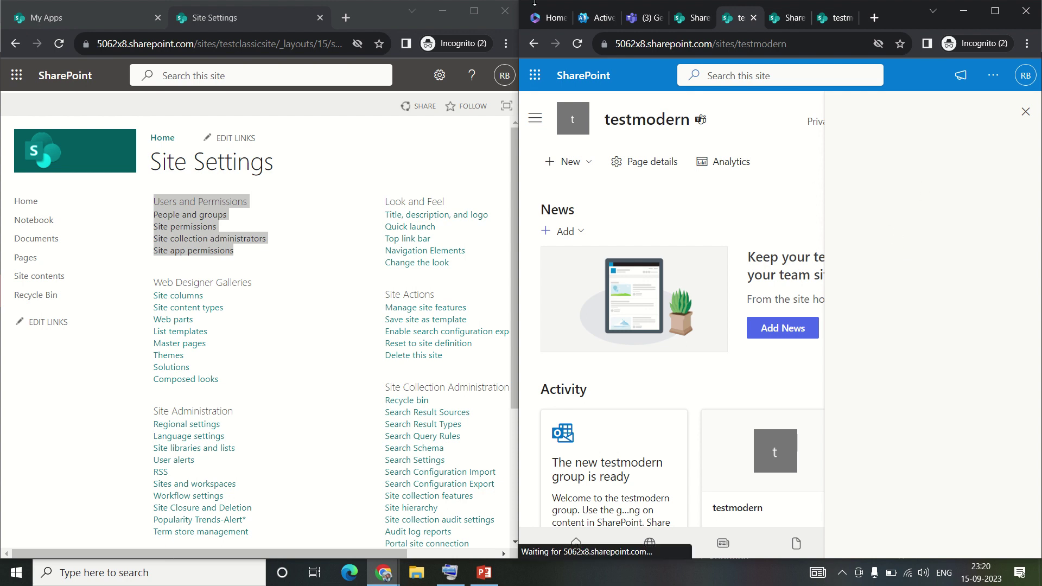
{"action": "mouse_move", "coordinate": [496, 21]}
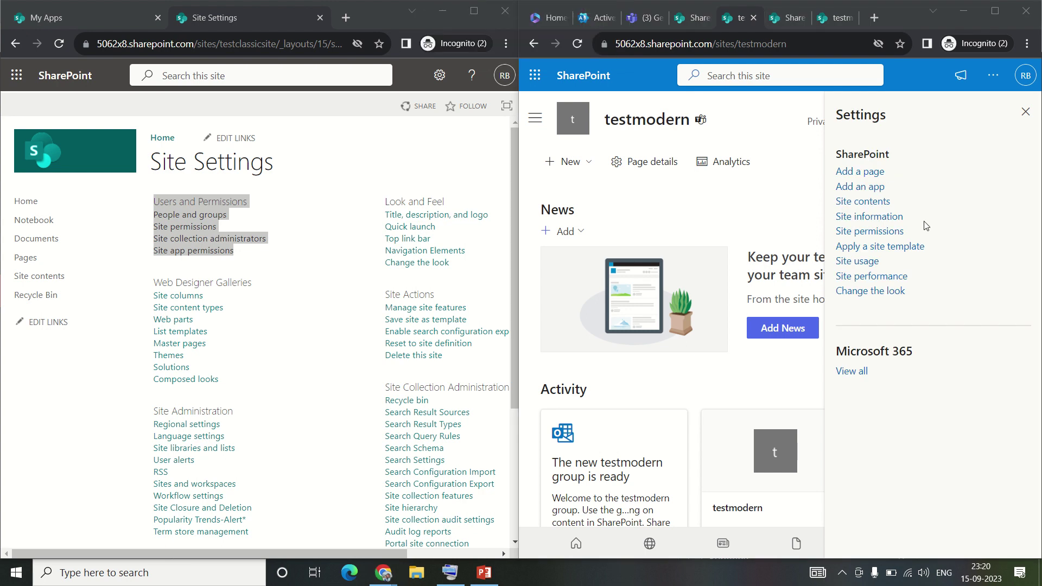
{"action": "left_click", "coordinate": [896, 232]}
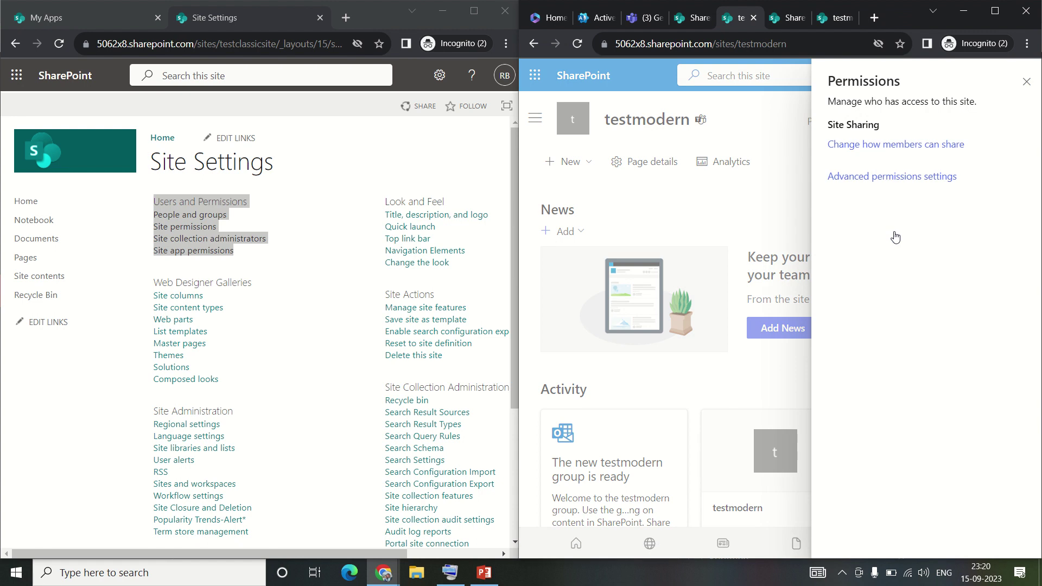
{"action": "left_click", "coordinate": [921, 183]}
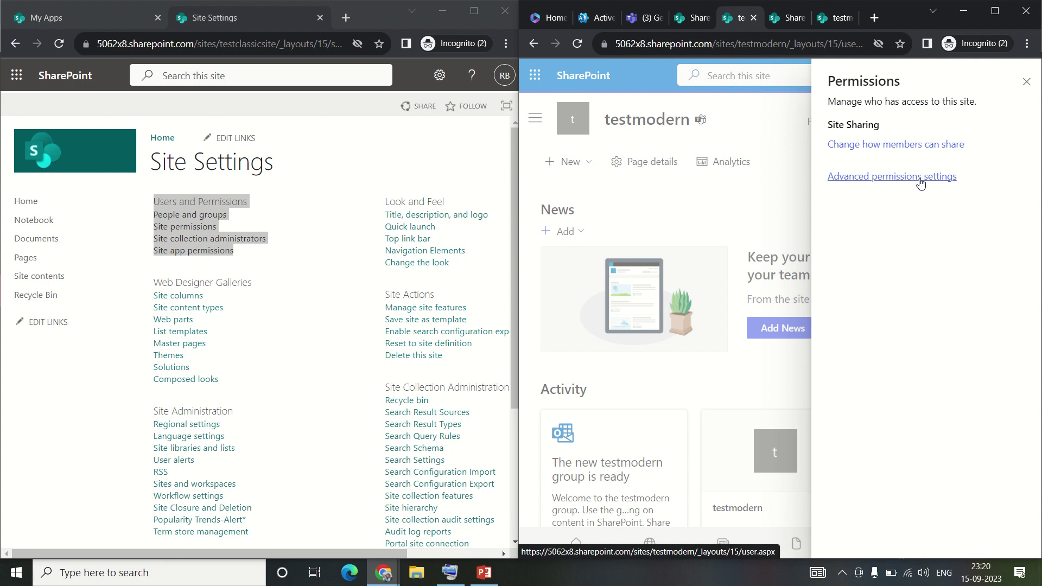
{"action": "left_click", "coordinate": [1026, 83]}
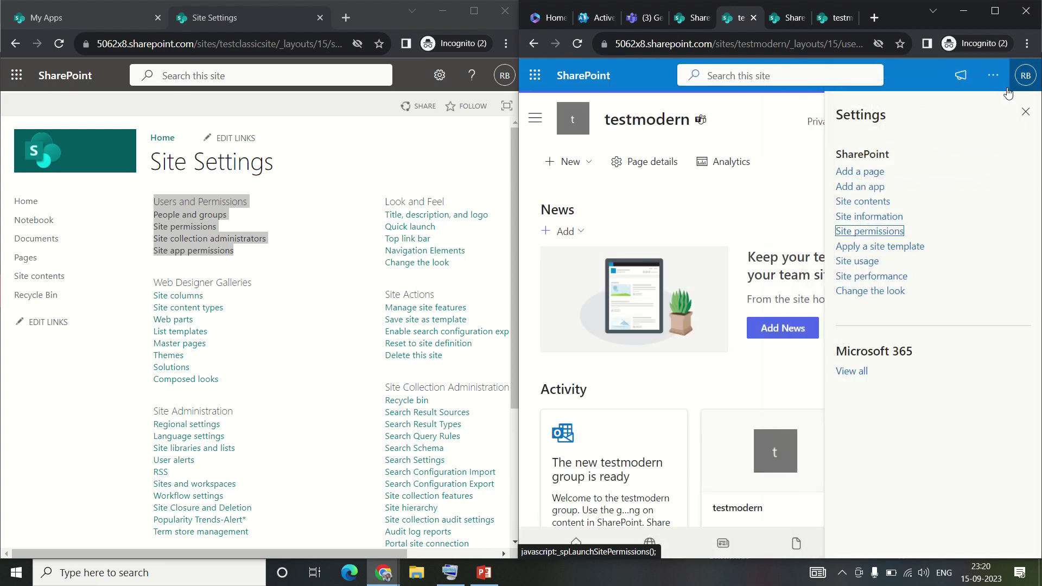
{"action": "left_click", "coordinate": [1025, 111]}
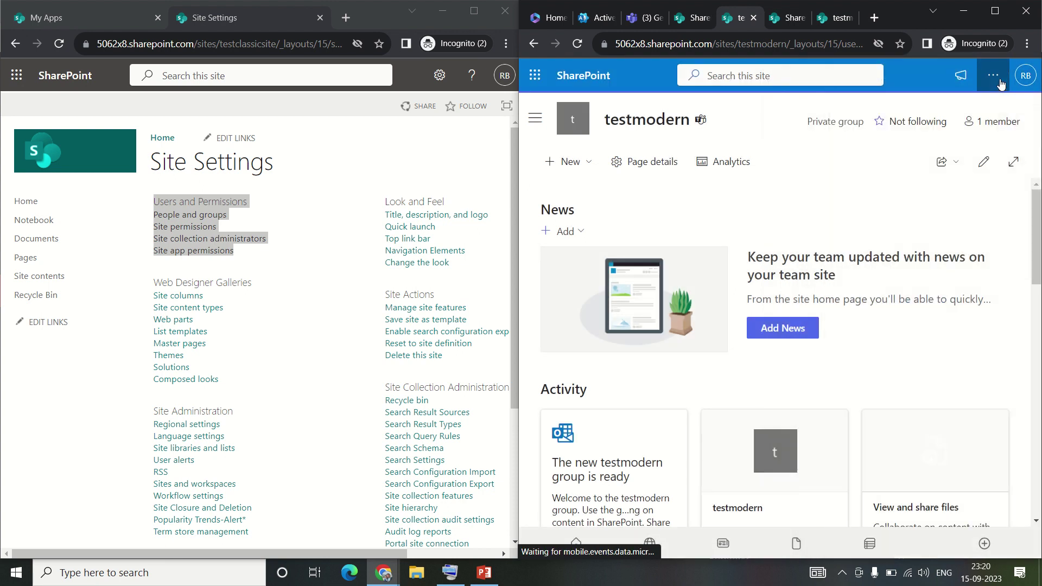
- Open Site information from the testmodern settings
{"action": "left_click", "coordinate": [993, 75]}
{"action": "left_click", "coordinate": [947, 155]}
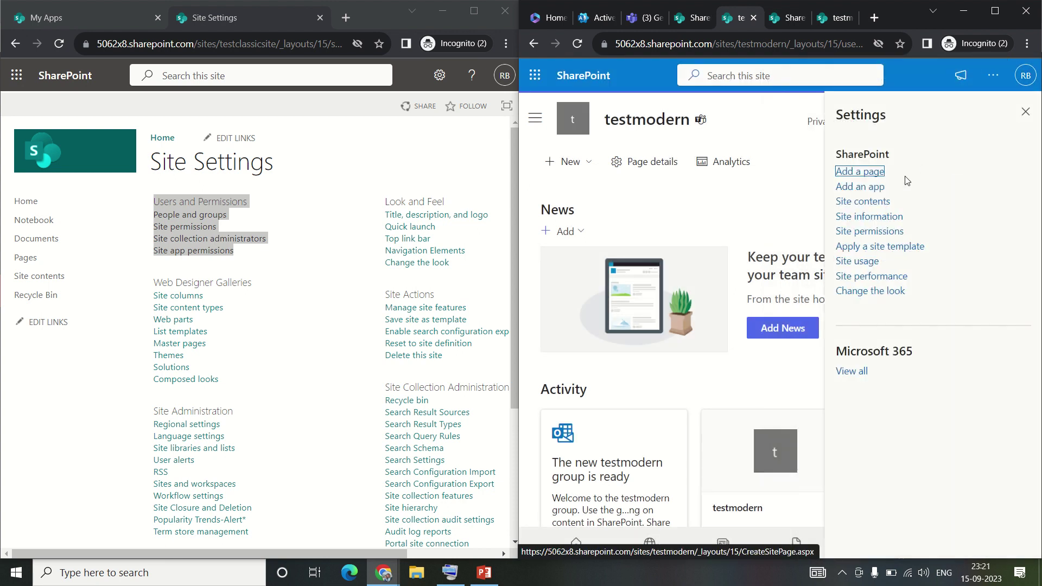
{"action": "left_click", "coordinate": [882, 217]}
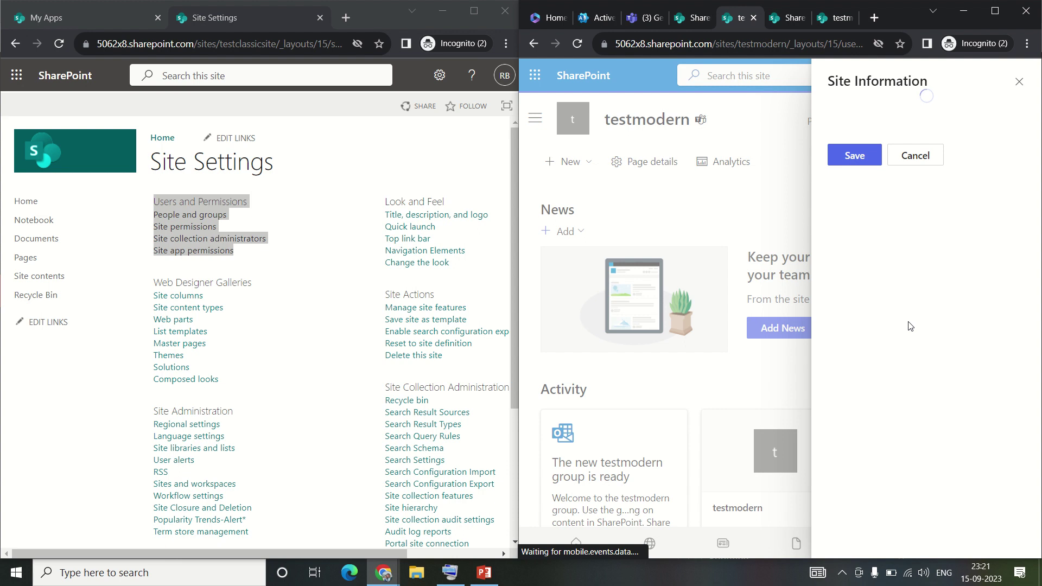
- Compare the Users and Permissions group on the testclassicsite Site Settings page with the option groups on testmodern's
{"action": "mouse_move", "coordinate": [521, 1]}
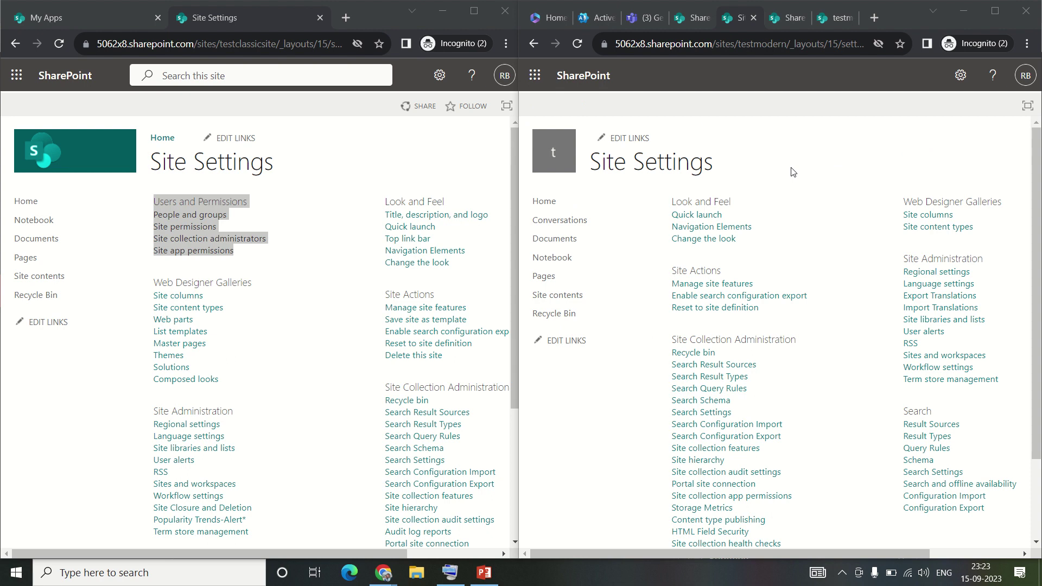
{"action": "left_click", "coordinate": [277, 193]}
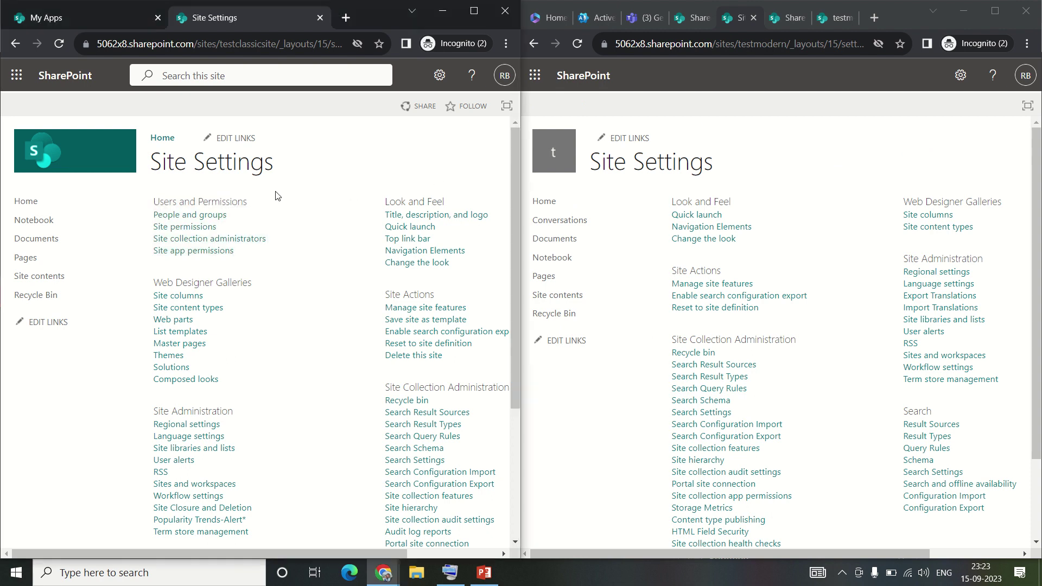
{"action": "left_click_drag", "start_coordinate": [154, 202], "coordinate": [255, 257]}
{"action": "left_click", "coordinate": [299, 252]}
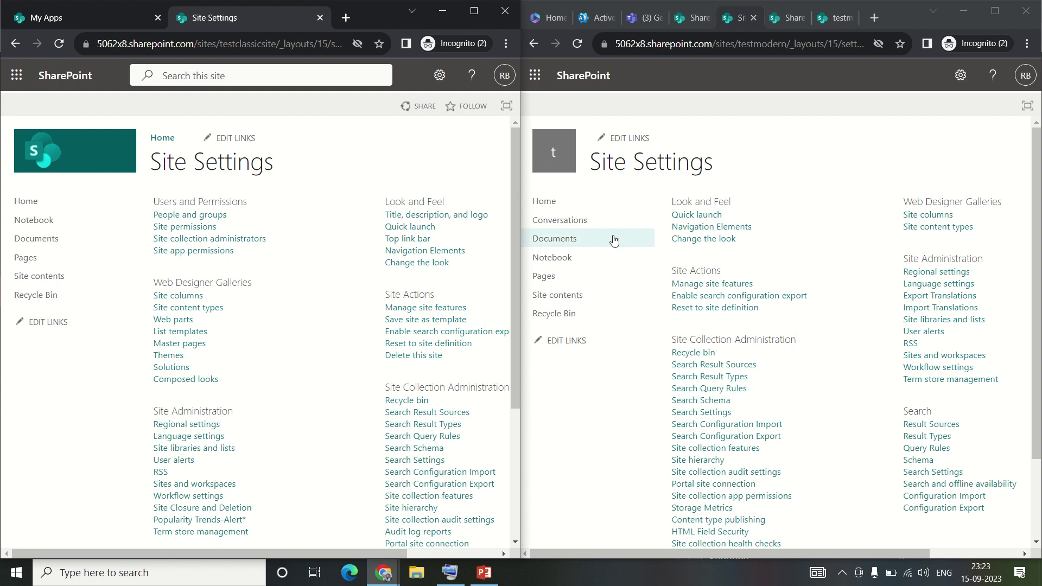
{"action": "left_click_drag", "start_coordinate": [759, 256], "coordinate": [670, 203]}
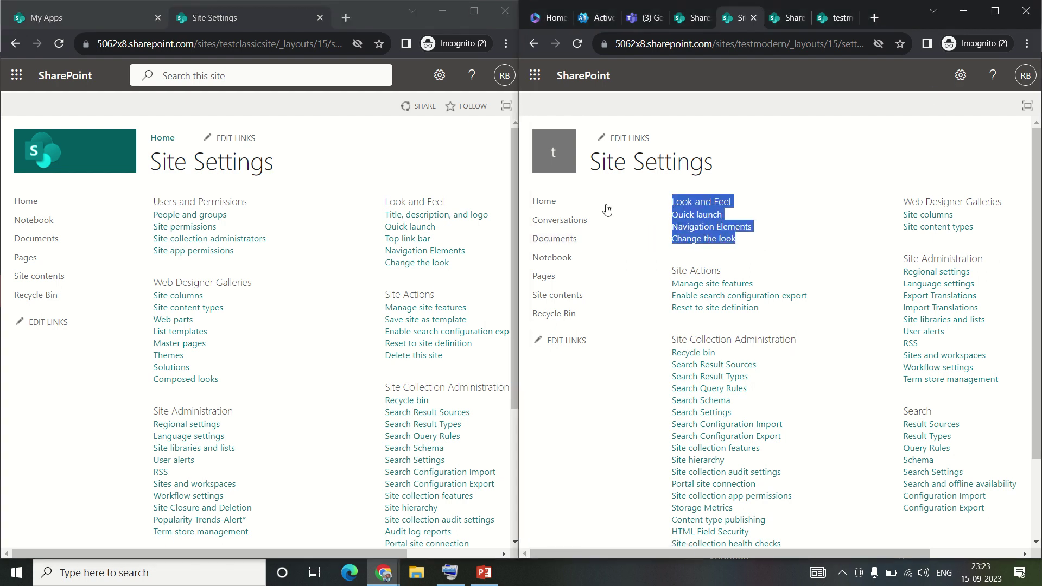
- Return to the testmodern home page and locate Site permissions in its settings
{"action": "left_click", "coordinate": [571, 219]}
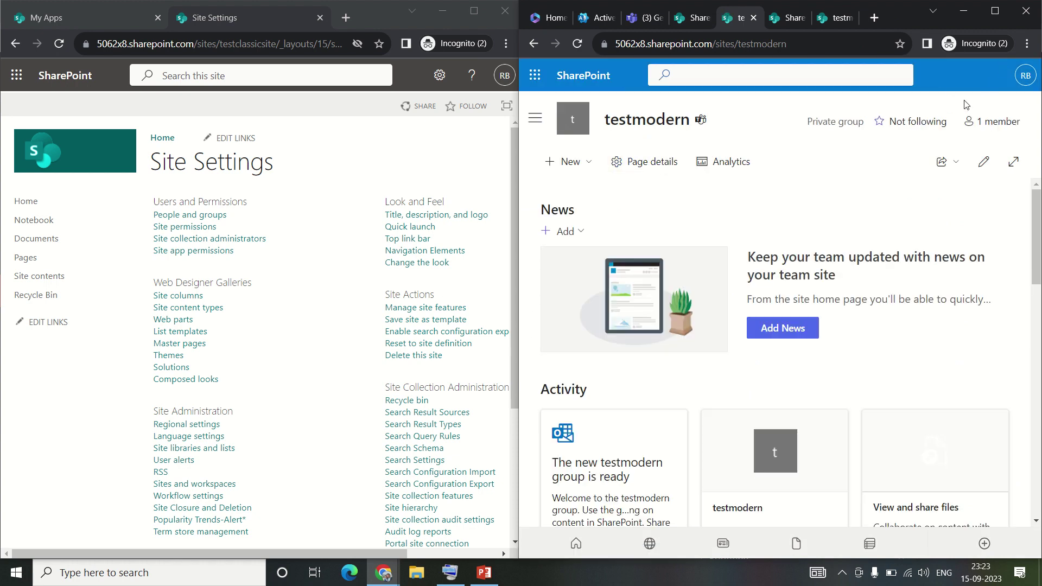
{"action": "left_click", "coordinate": [998, 75]}
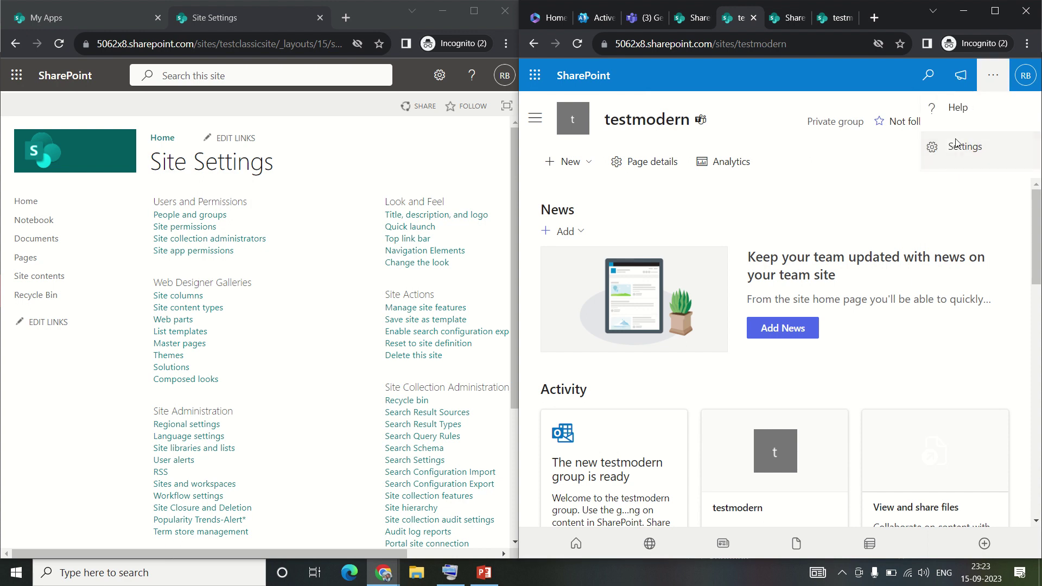
{"action": "left_click", "coordinate": [956, 144]}
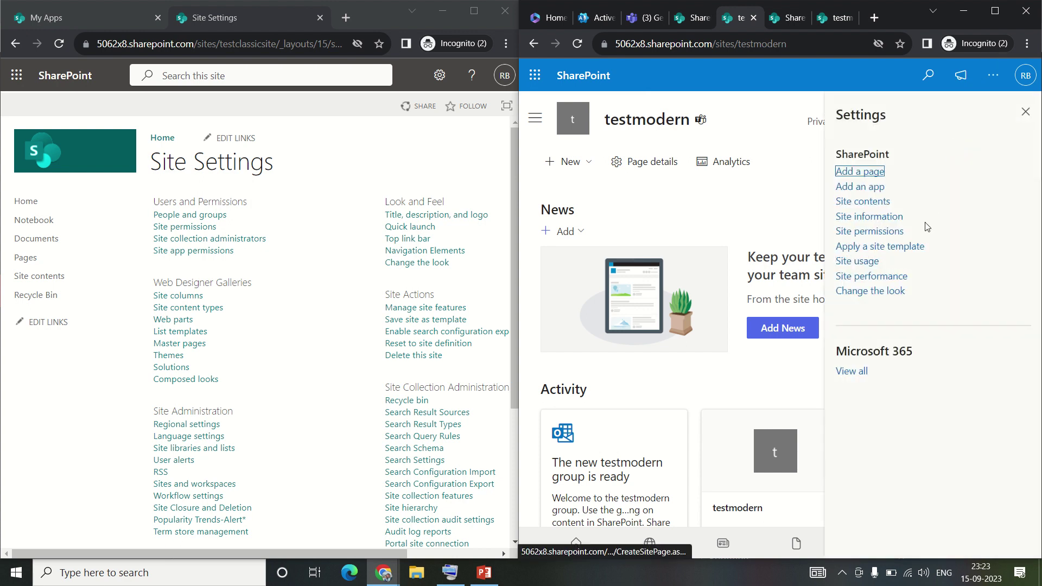
{"action": "mouse_move", "coordinate": [926, 227]}
{"action": "left_mouse_down"}
{"action": "mouse_move", "coordinate": [838, 232]}
{"action": "mouse_move", "coordinate": [911, 239]}
{"action": "left_mouse_up"}
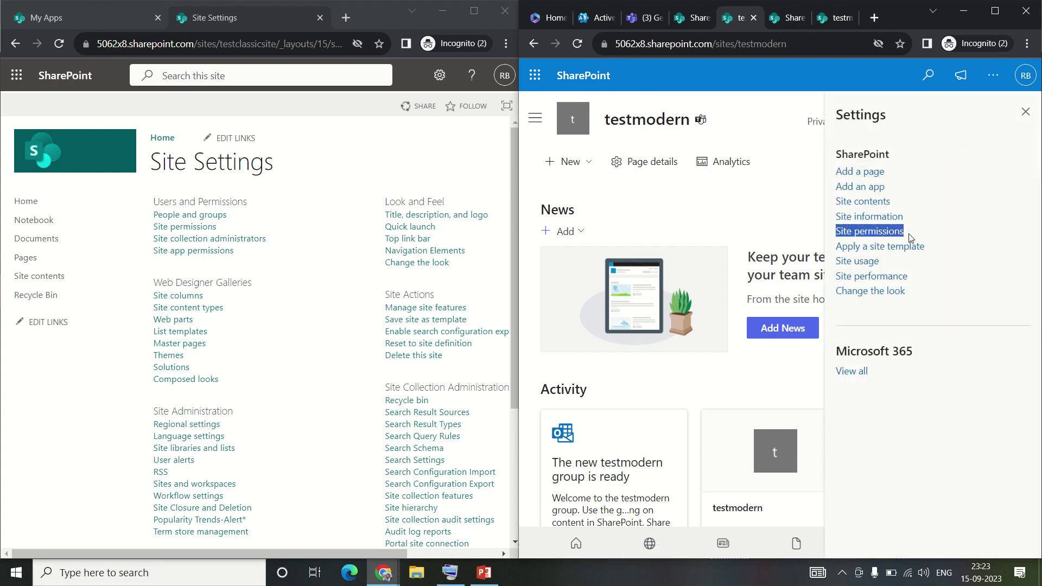
{"action": "left_click", "coordinate": [1024, 114]}
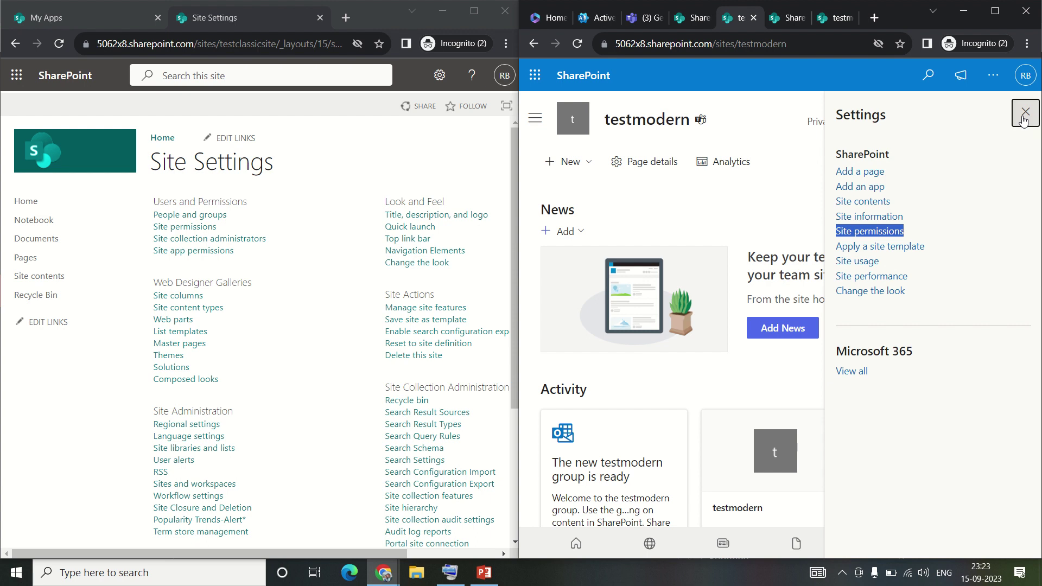
- Open the Site contents of testclassicsite and testmodern side by side
{"action": "left_click", "coordinate": [439, 79]}
{"action": "left_click", "coordinate": [348, 217]}
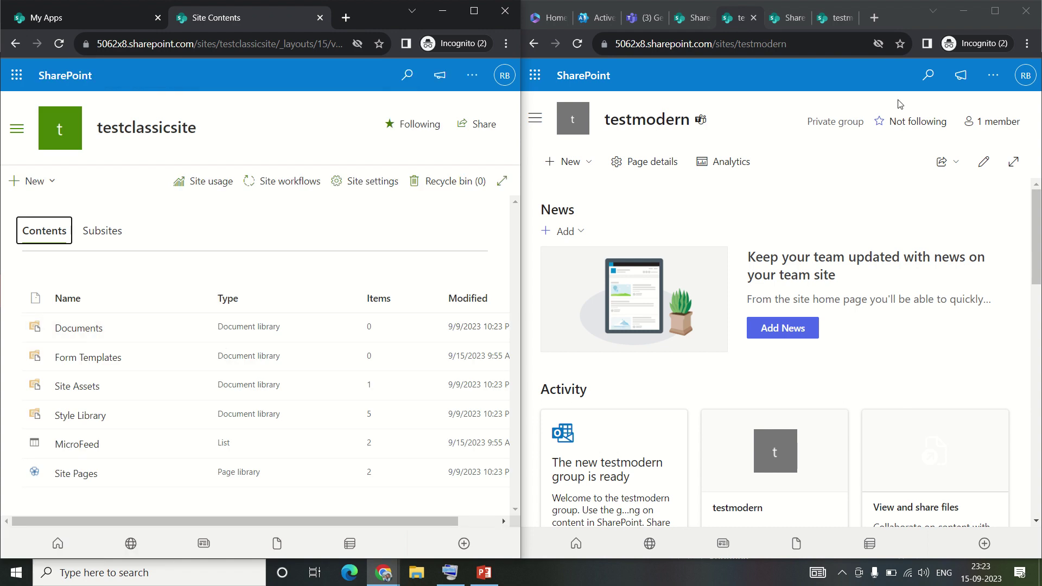
{"action": "left_click", "coordinate": [993, 75]}
{"action": "left_click", "coordinate": [960, 144]}
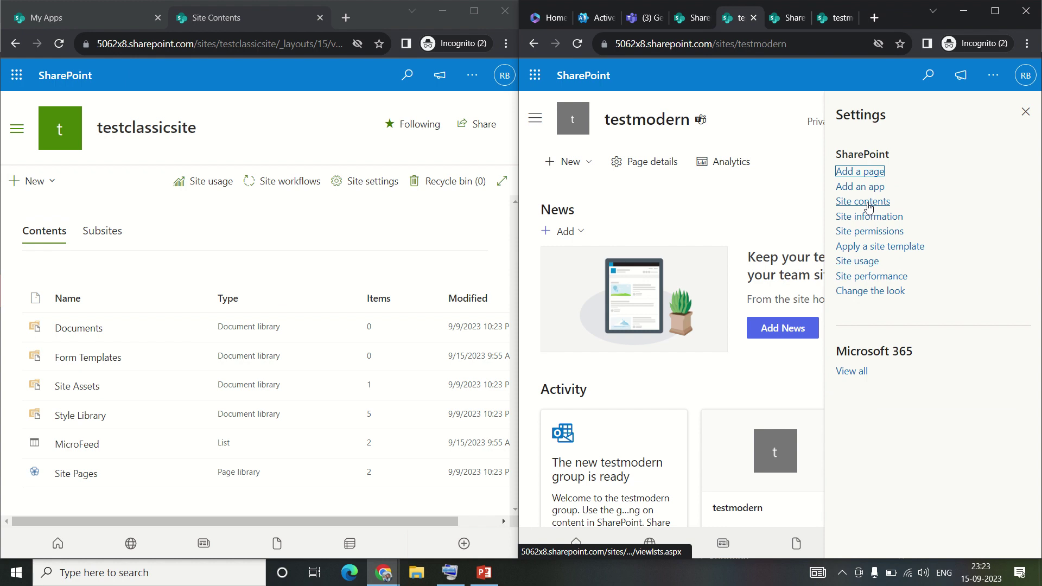
{"action": "left_click", "coordinate": [867, 202]}
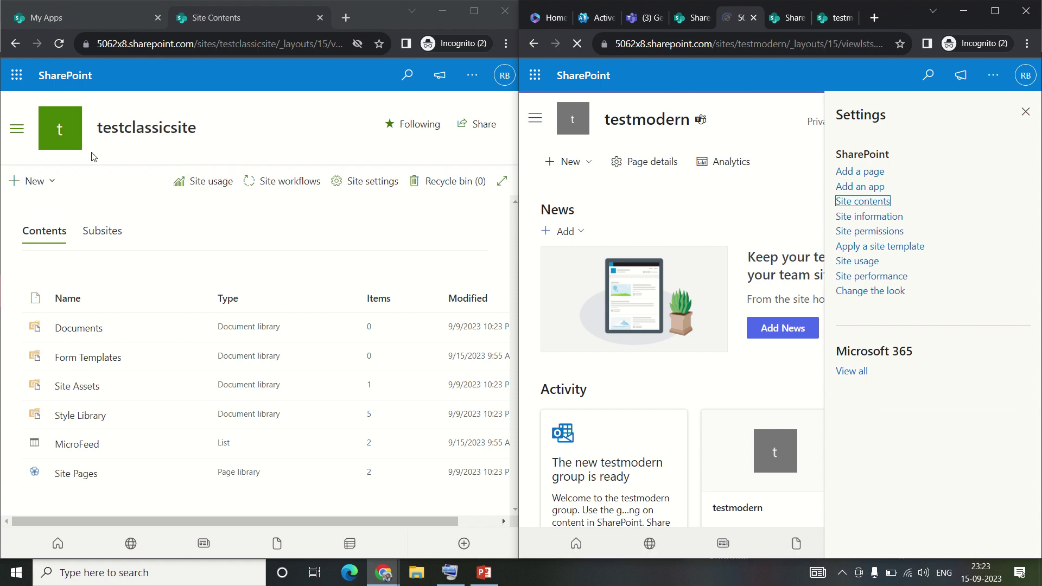
- Open the home pages of testclassicsite and testmodern for editing, and leave testmodern's edit mode
{"action": "left_click", "coordinate": [68, 143]}
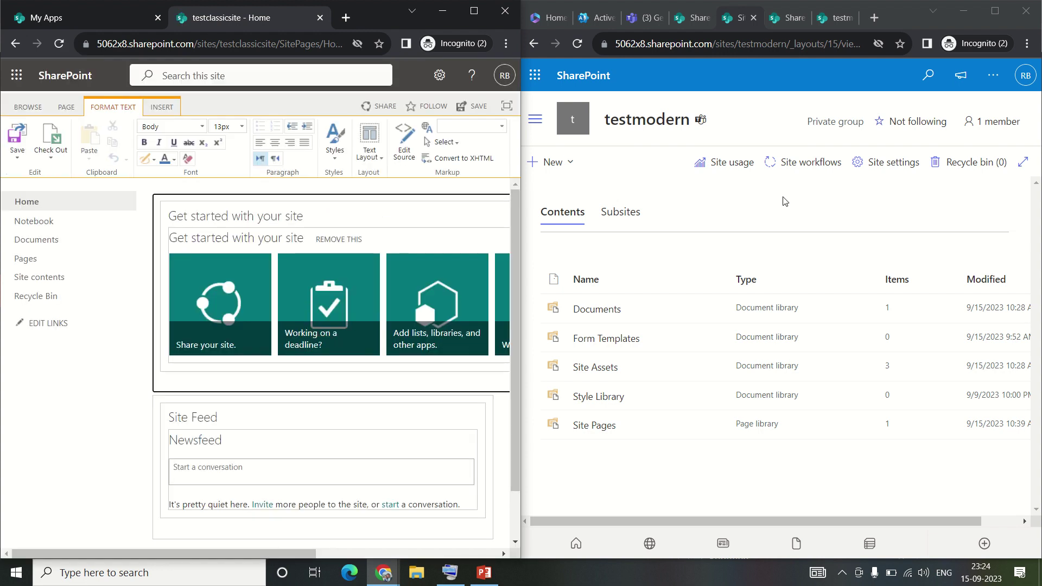
{"action": "left_click", "coordinate": [578, 132]}
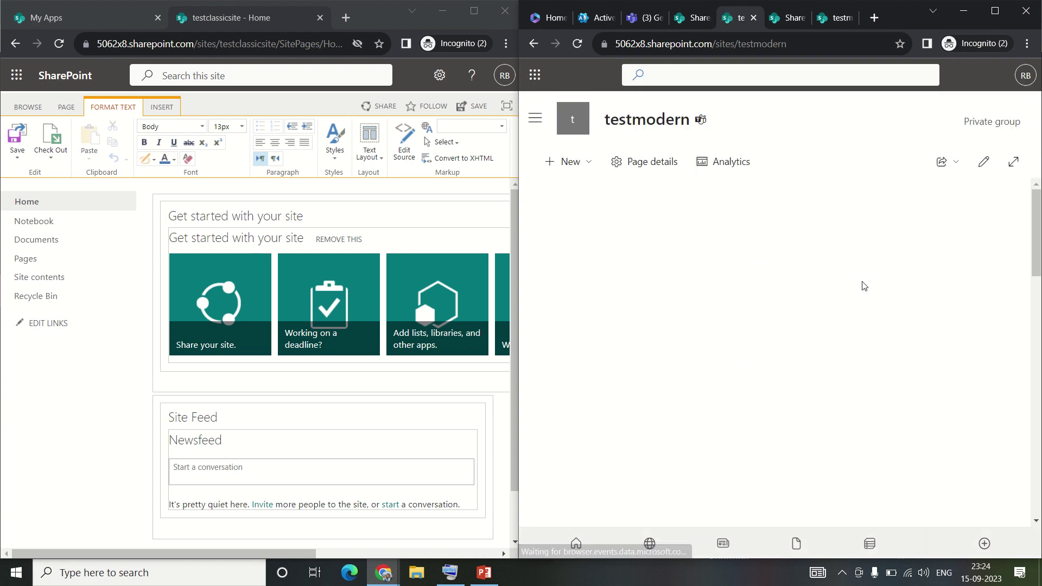
{"action": "left_click", "coordinate": [983, 162]}
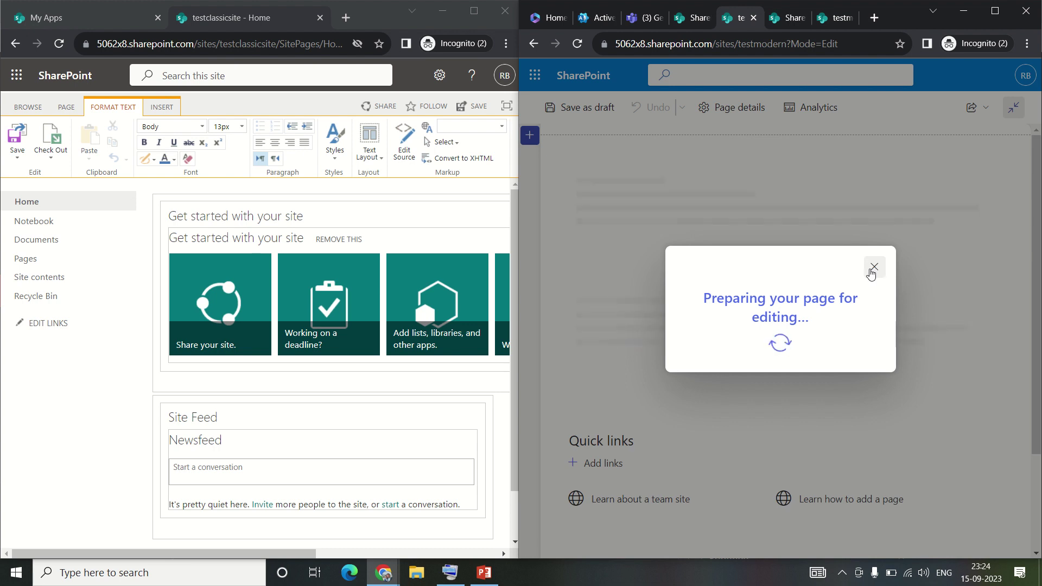
{"action": "left_click", "coordinate": [871, 271]}
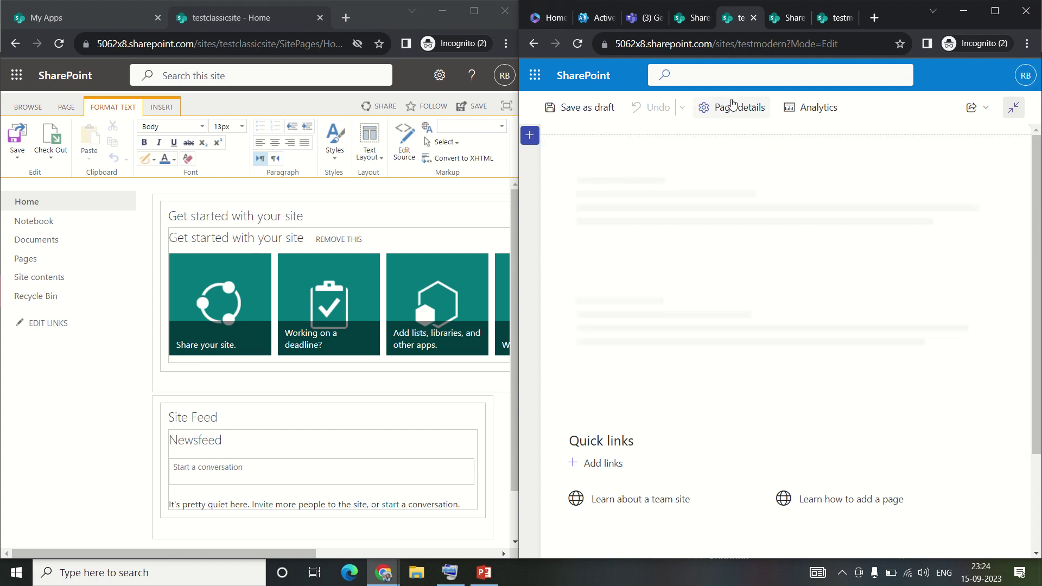
{"action": "left_click", "coordinate": [532, 50]}
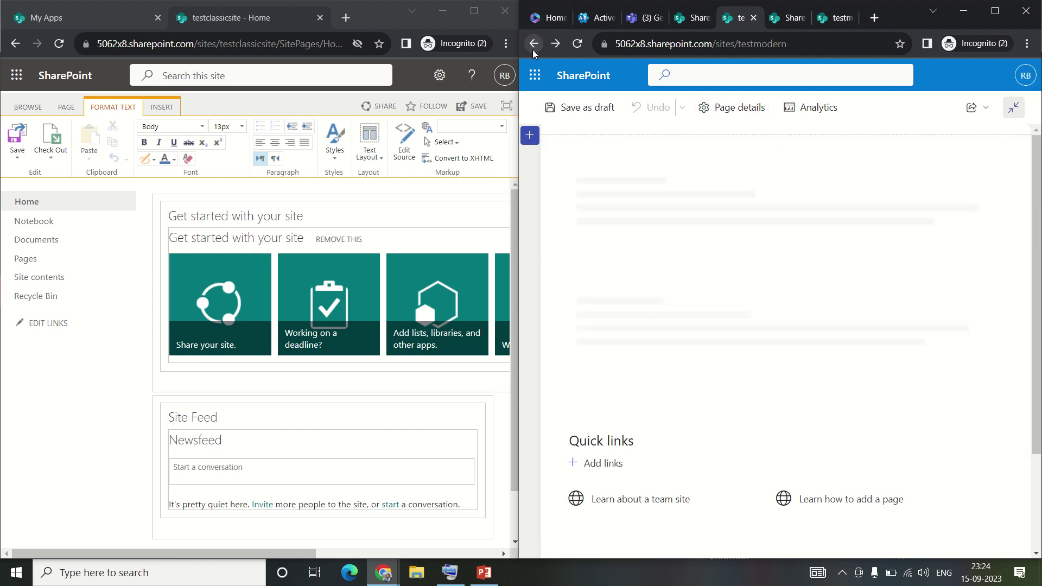
- Bring both sites back to their Site contents pages through the site settings
{"action": "left_click", "coordinate": [439, 75]}
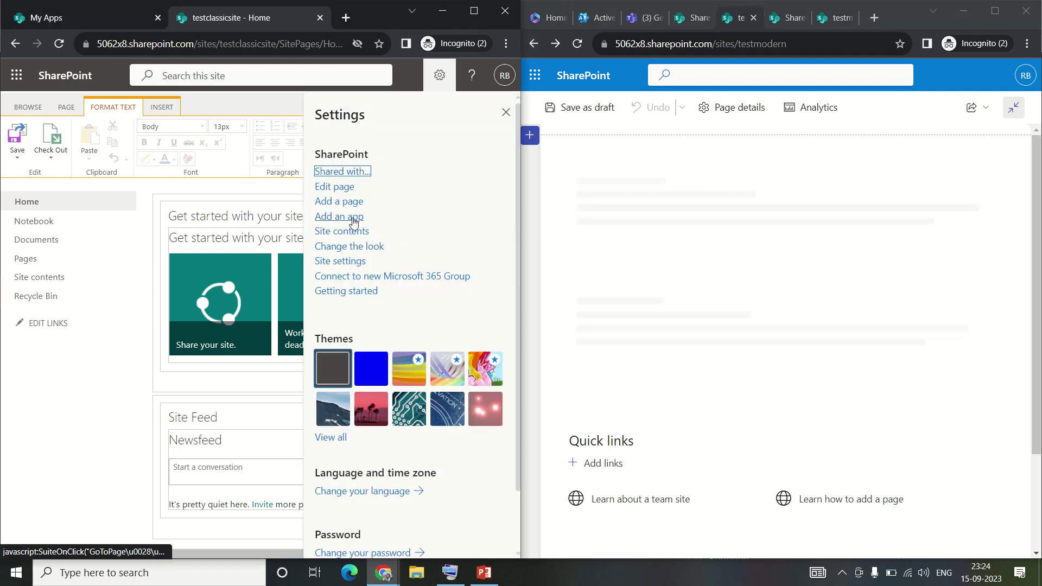
{"action": "left_click", "coordinate": [352, 232]}
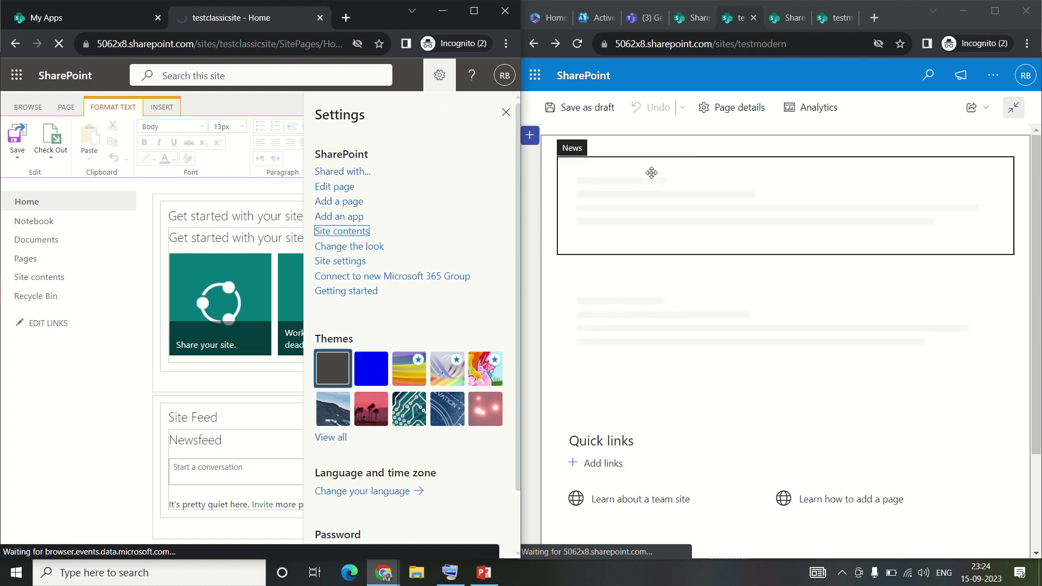
{"action": "left_click", "coordinate": [998, 74]}
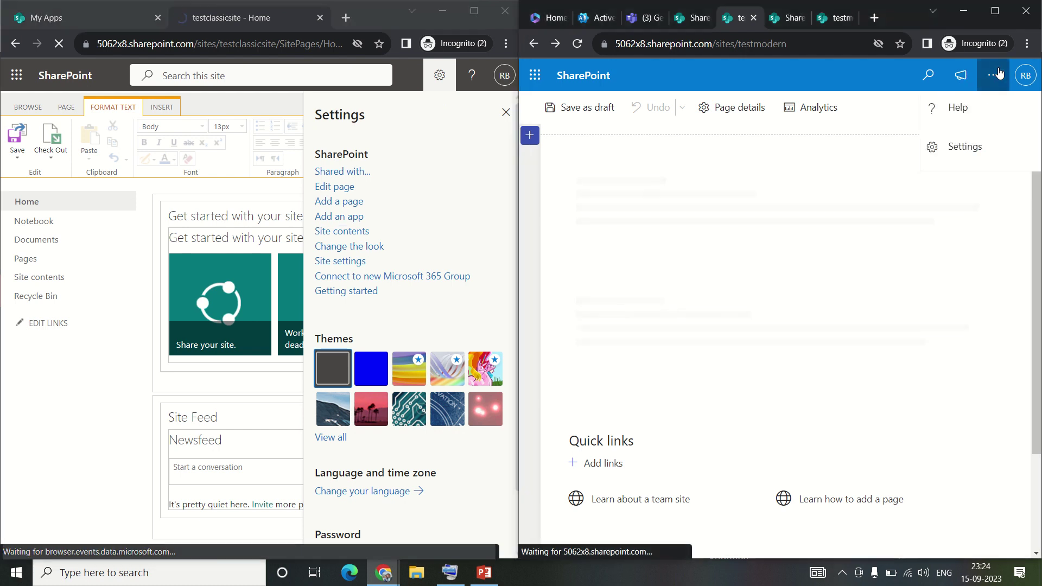
{"action": "left_click", "coordinate": [953, 140]}
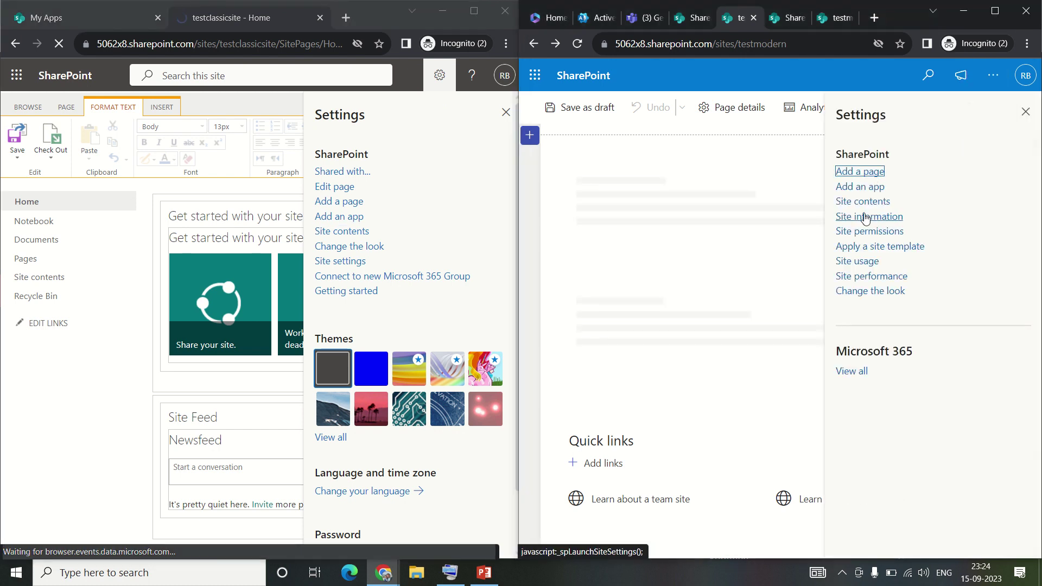
{"action": "left_click", "coordinate": [865, 204]}
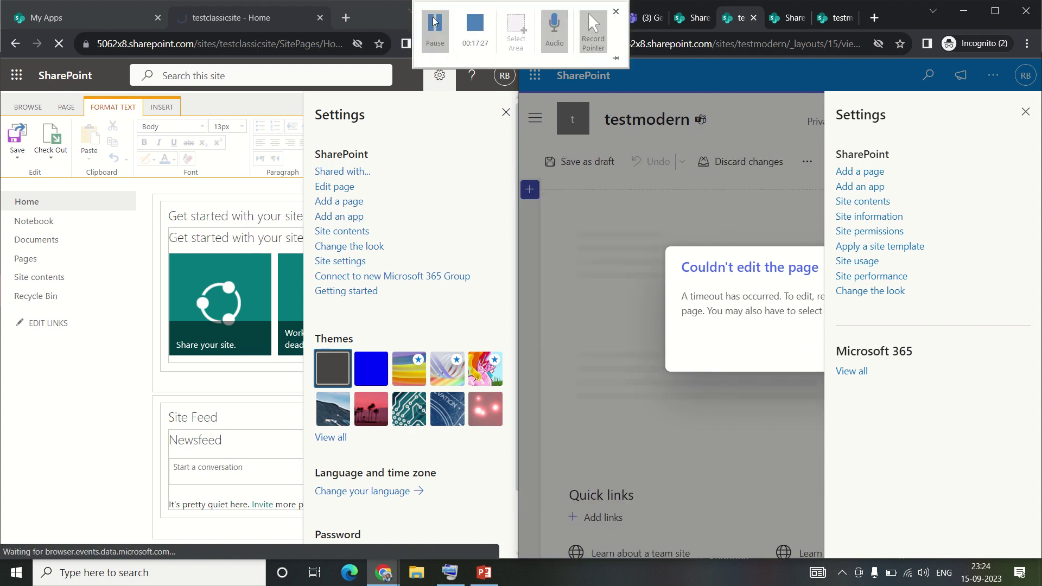
{"action": "left_click", "coordinate": [434, 22]}
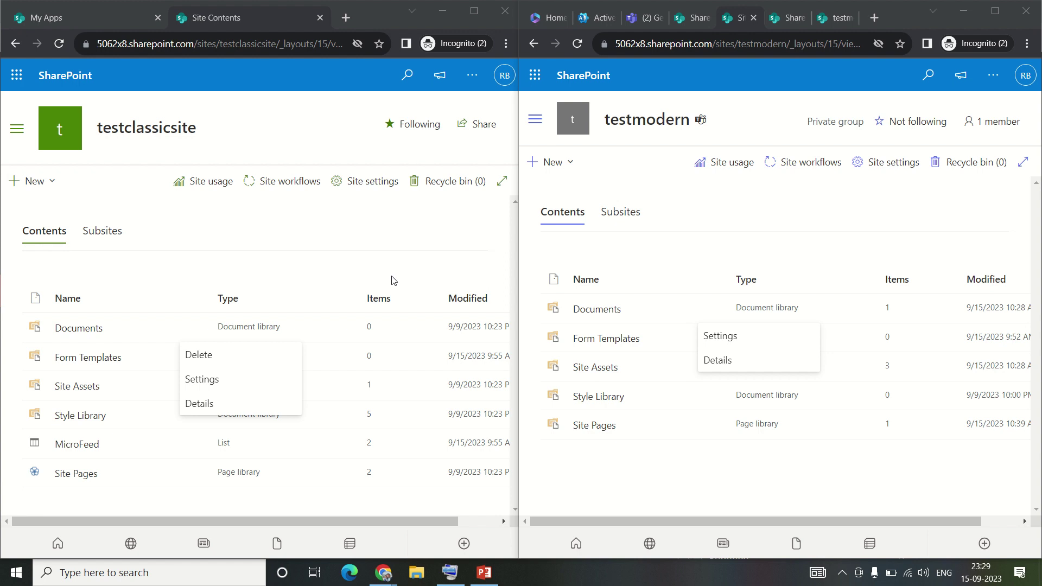
- Compare the actions offered for the Documents library in the Site contents of testclassicsite and testmodern
{"action": "left_click", "coordinate": [255, 241]}
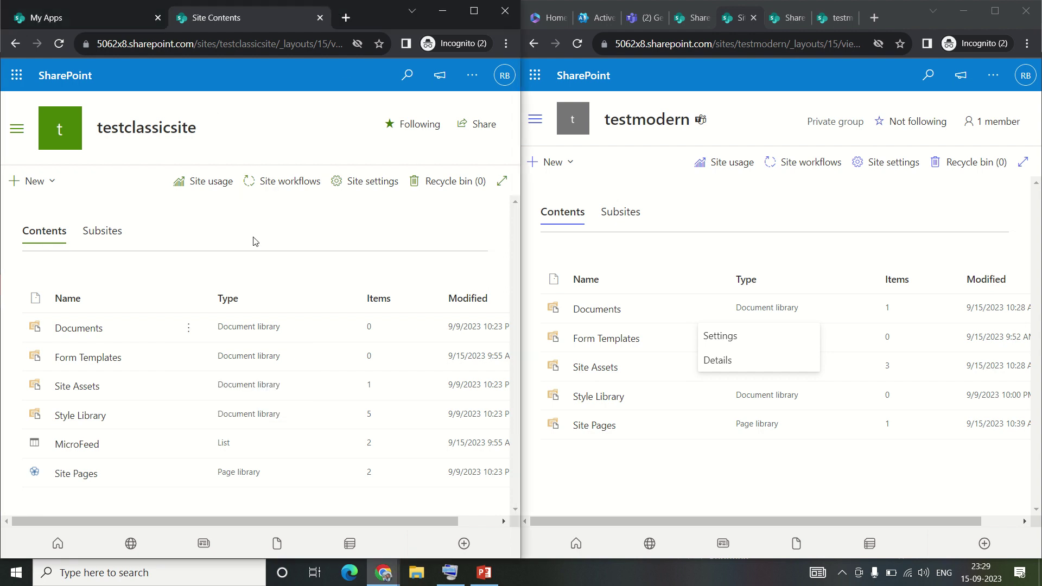
{"action": "left_click", "coordinate": [191, 328]}
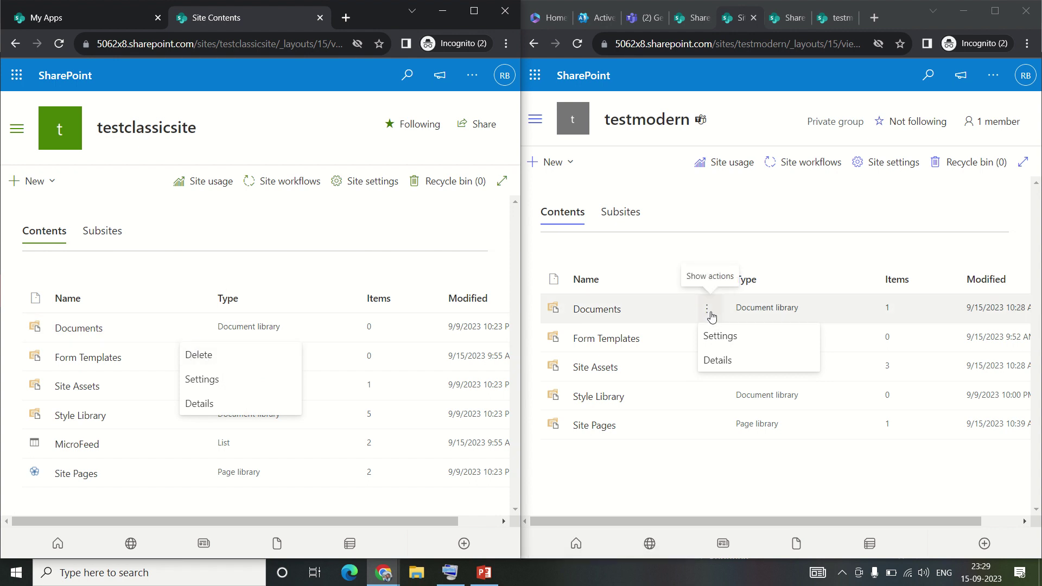
{"action": "left_click", "coordinate": [674, 239]}
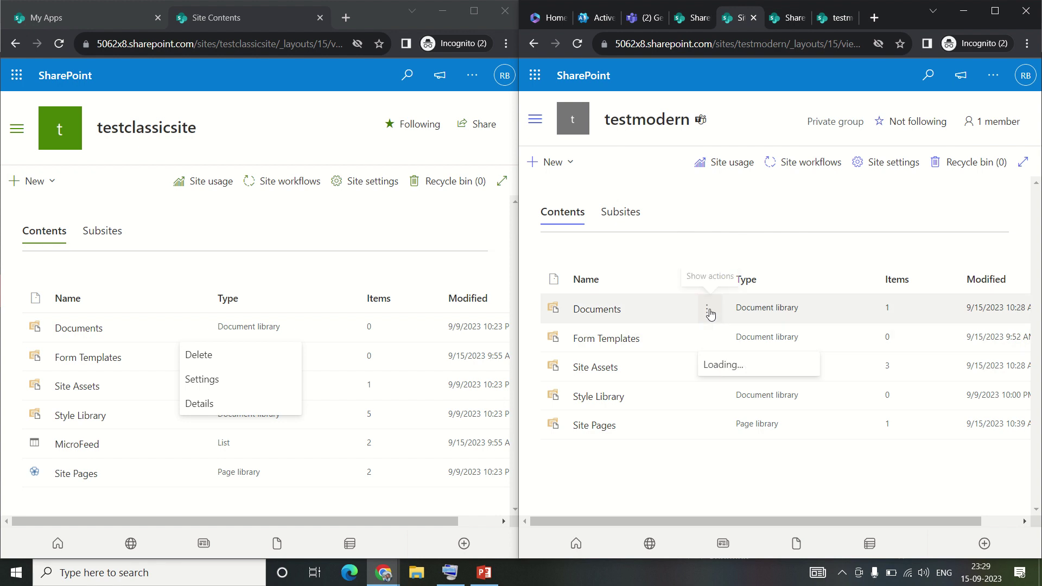
{"action": "left_click", "coordinate": [708, 311]}
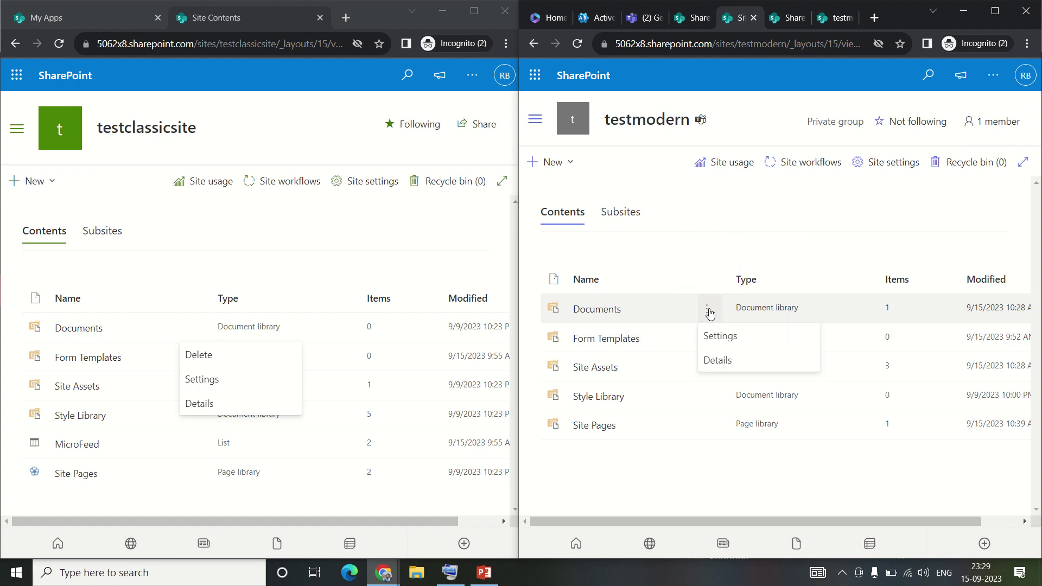
{"action": "left_click", "coordinate": [724, 242]}
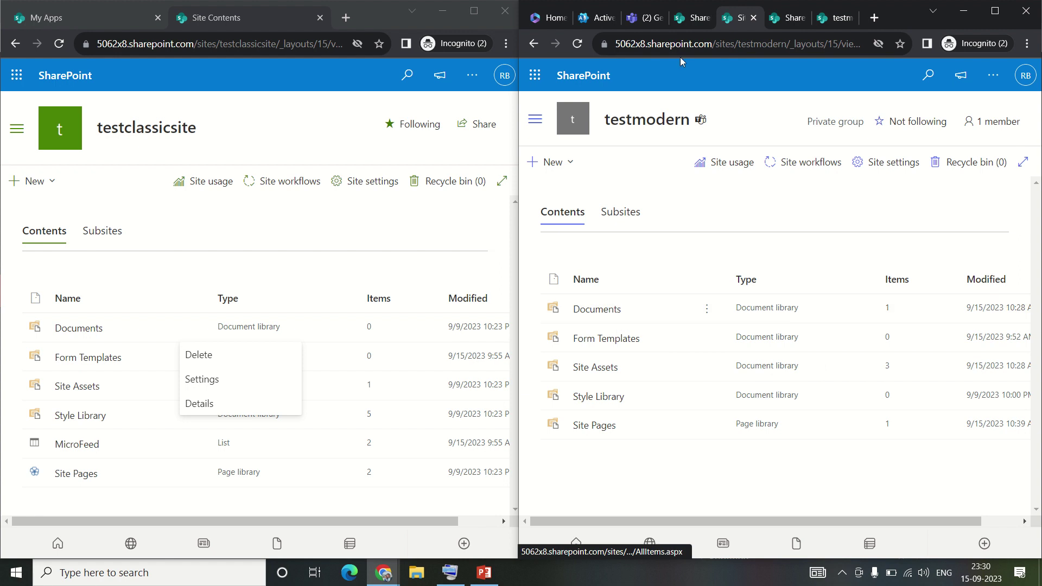
- Open testmodern's Documents library, then switch to Microsoft Teams to examine the testmodern team and its General channel
{"action": "left_click", "coordinate": [596, 309]}
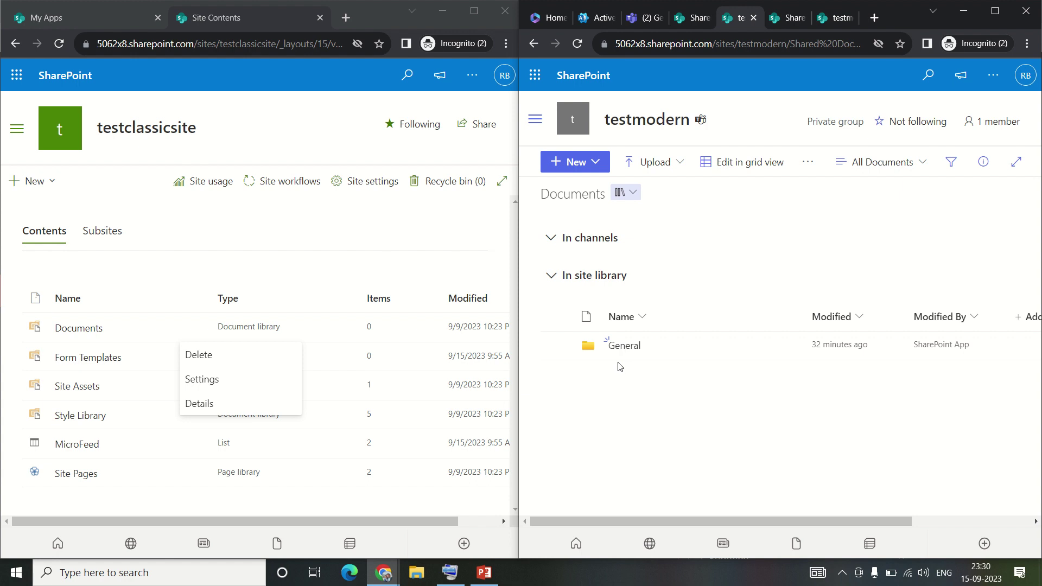
{"action": "left_click", "coordinate": [646, 348]}
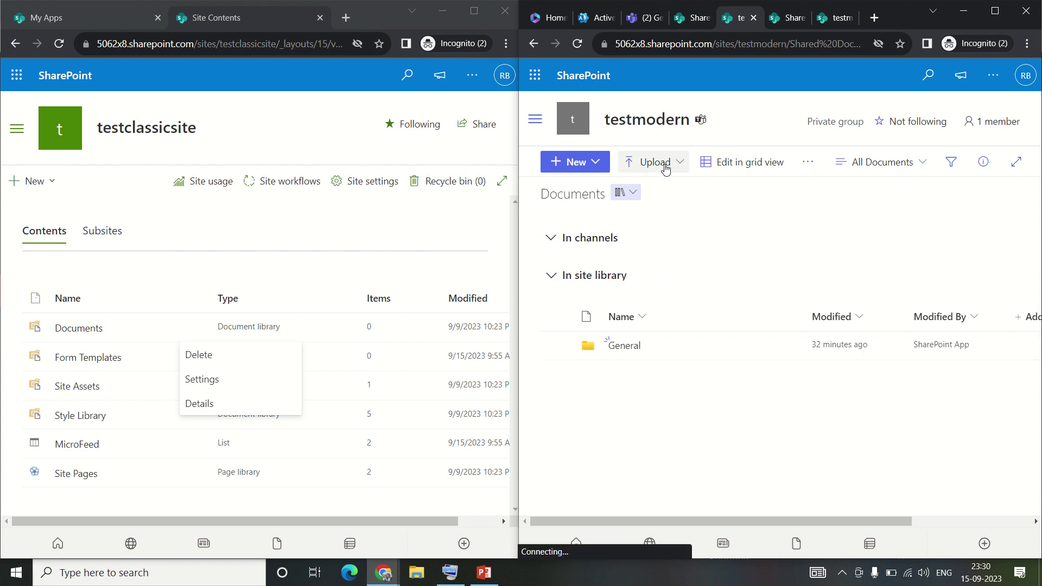
{"action": "left_click", "coordinate": [645, 22]}
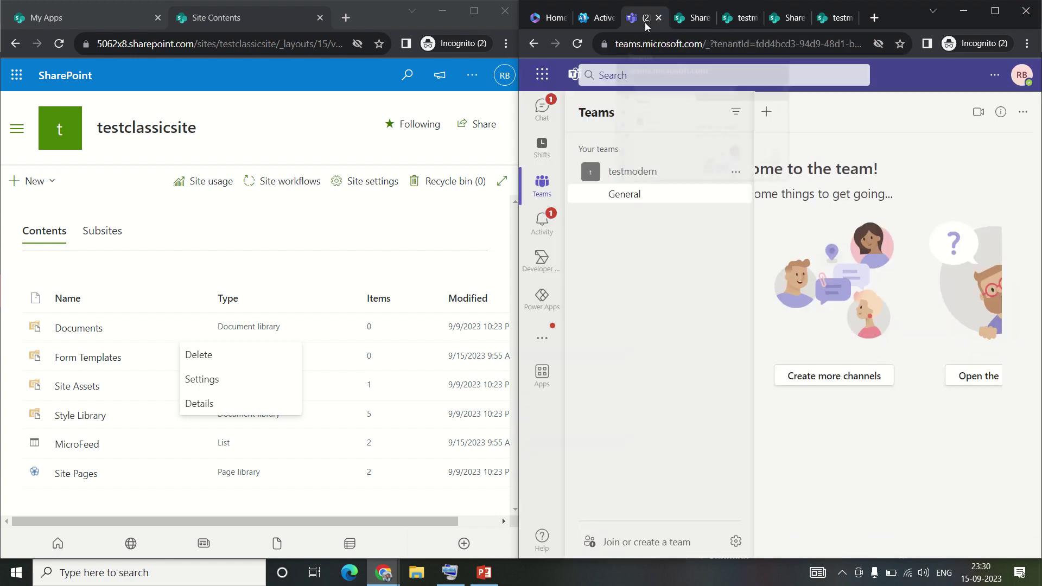
{"action": "left_click", "coordinate": [630, 178]}
{"action": "left_click", "coordinate": [630, 178]}
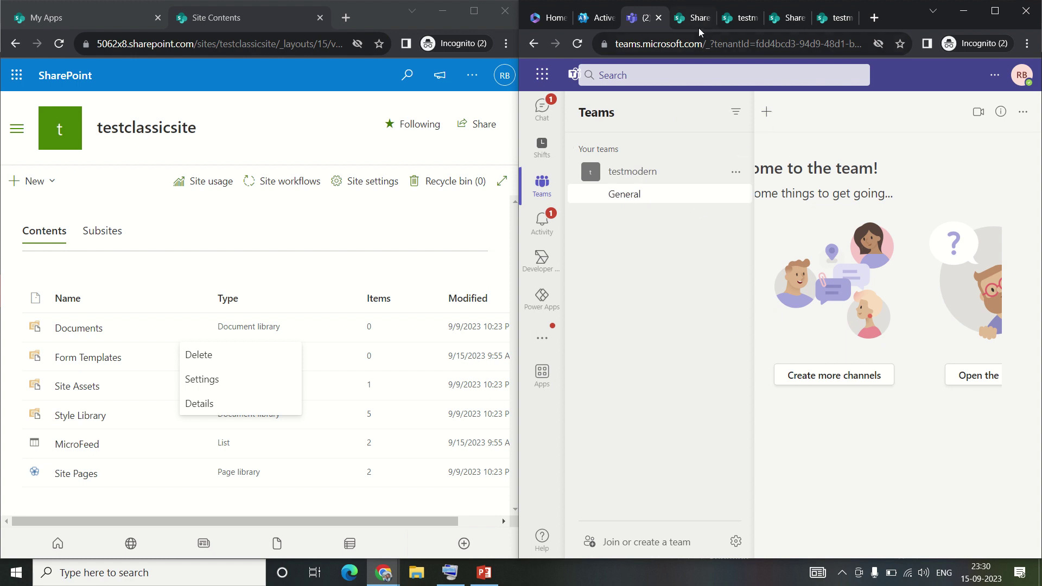
- Open the General folder in testmodern's Documents library and switch back to the matching channel in Teams
{"action": "left_click", "coordinate": [739, 18]}
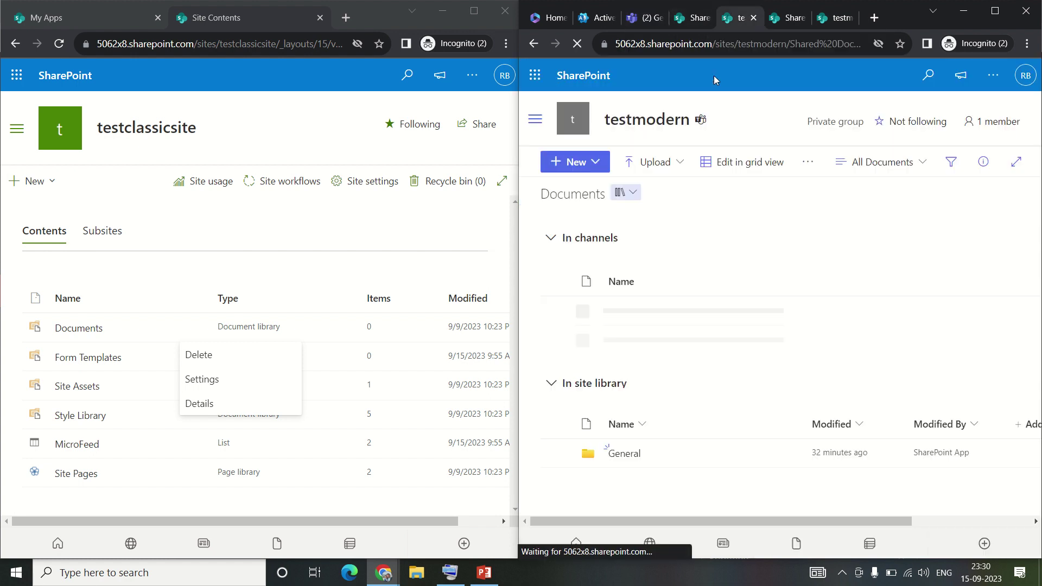
{"action": "left_click", "coordinate": [619, 460]}
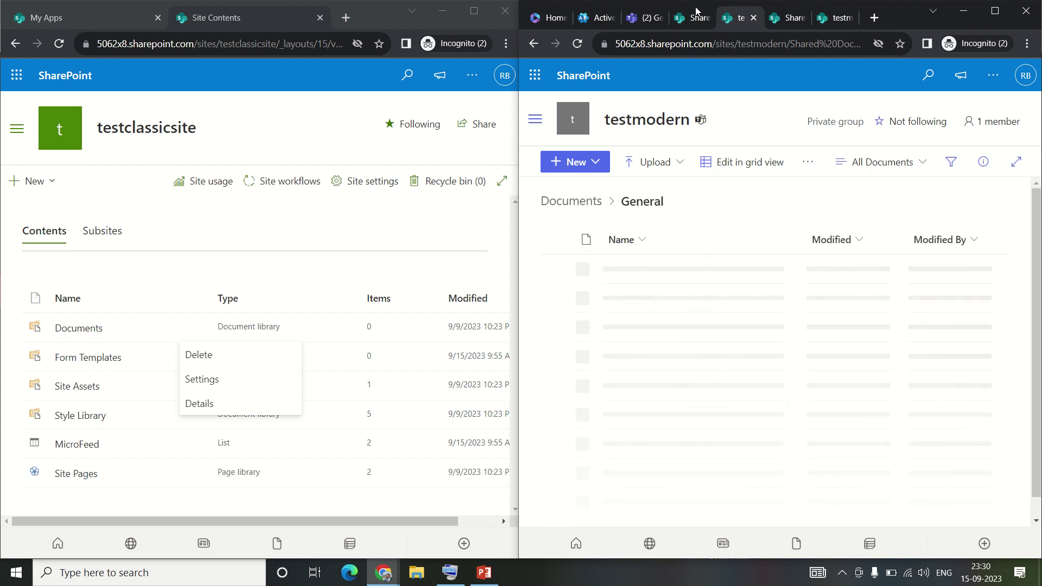
{"action": "left_click", "coordinate": [644, 17]}
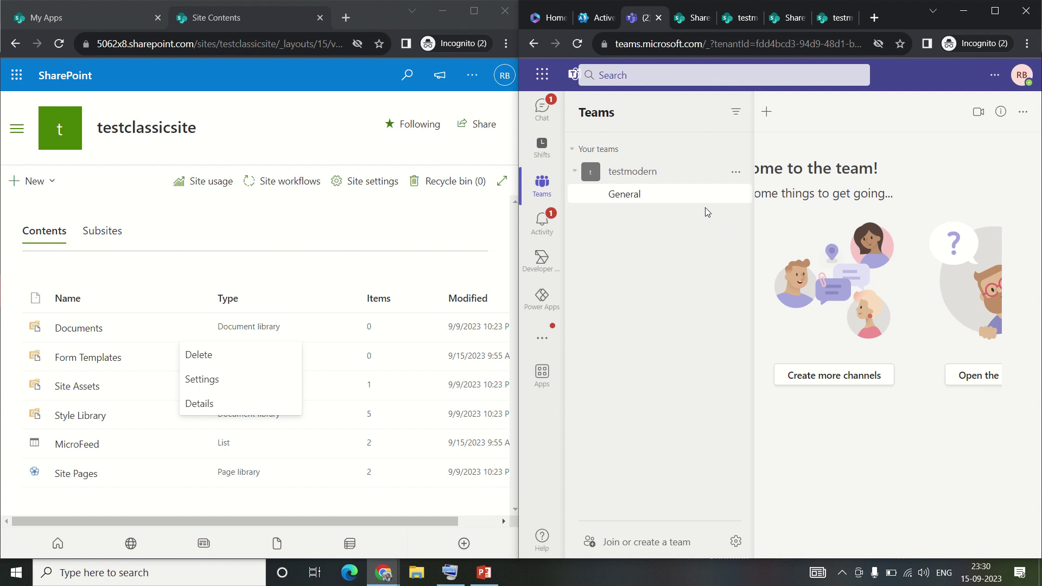
- Open the files of the testmodern team's General channel in Teams
{"action": "left_click", "coordinate": [893, 154]}
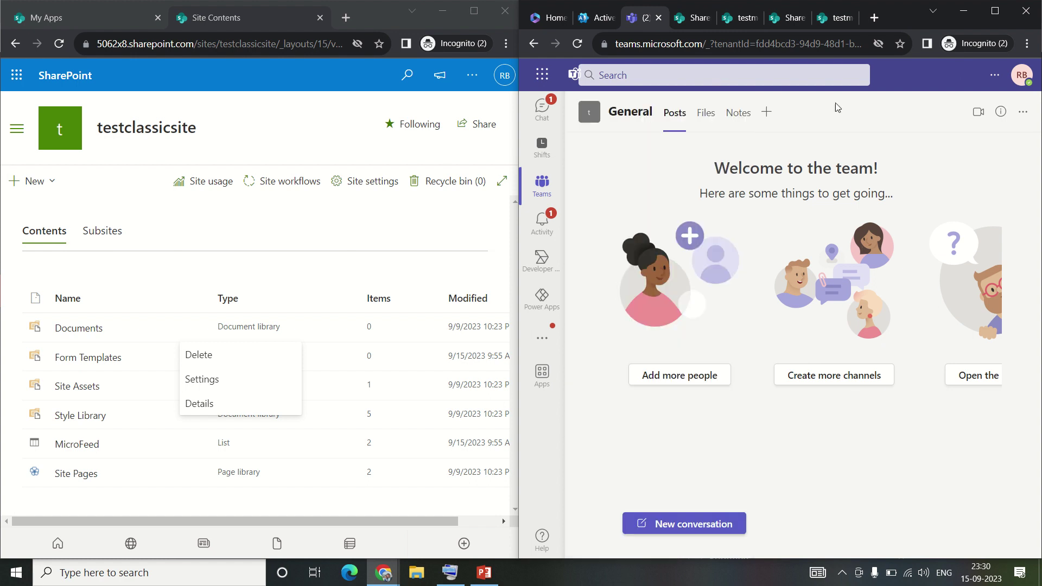
{"action": "left_click", "coordinate": [706, 114]}
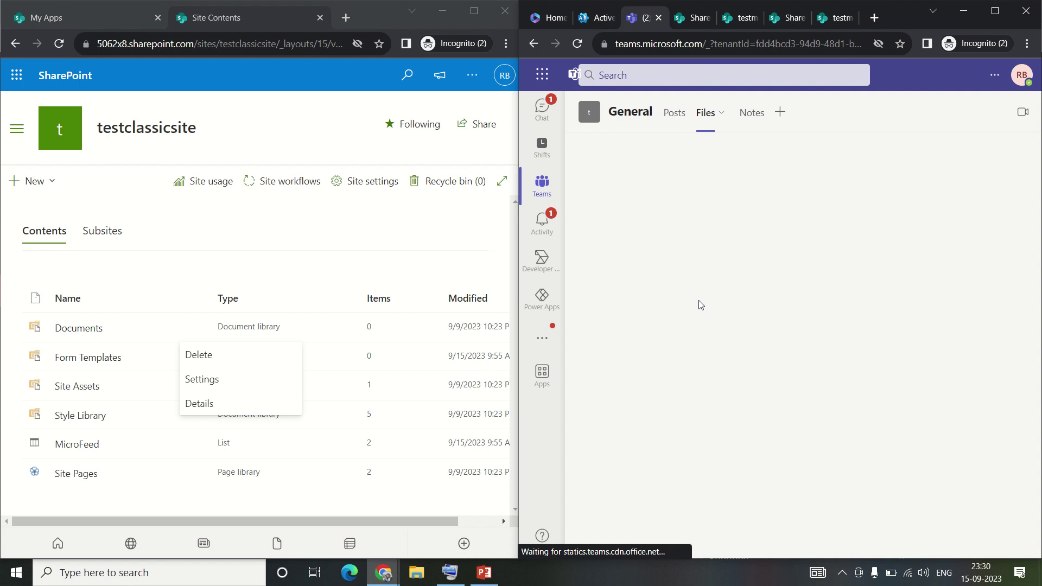
- Open the Site information of testclassicsite from its site settings
{"action": "left_click", "coordinate": [475, 81]}
{"action": "left_click", "coordinate": [434, 147]}
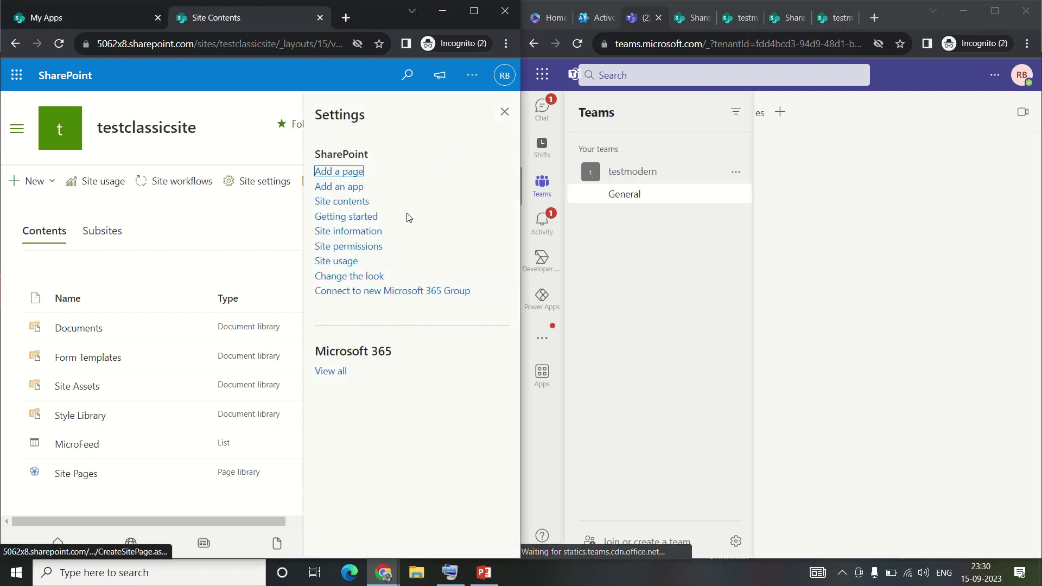
{"action": "left_click", "coordinate": [353, 233]}
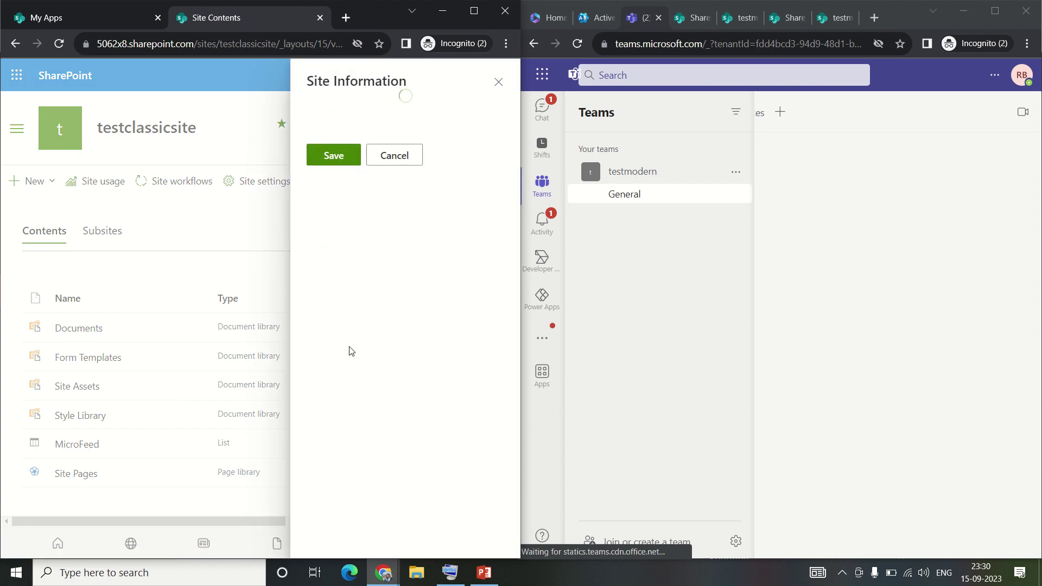
- Open testmodern's settings from its General folder, close testclassicsite's Site information, and compare the settings options of both sites
{"action": "left_click", "coordinate": [735, 18]}
{"action": "left_click", "coordinate": [993, 75]}
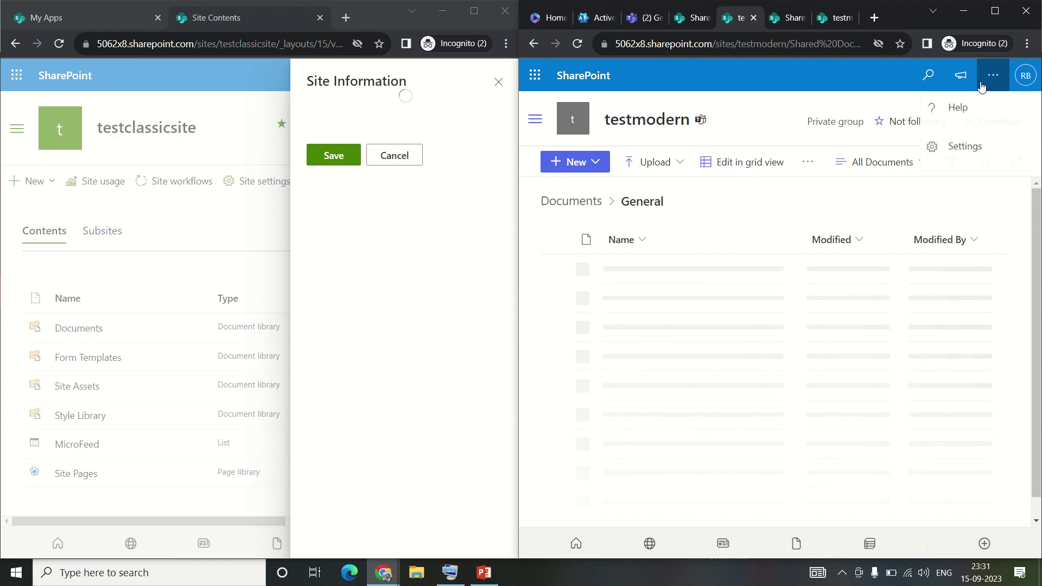
{"action": "left_click", "coordinate": [958, 158]}
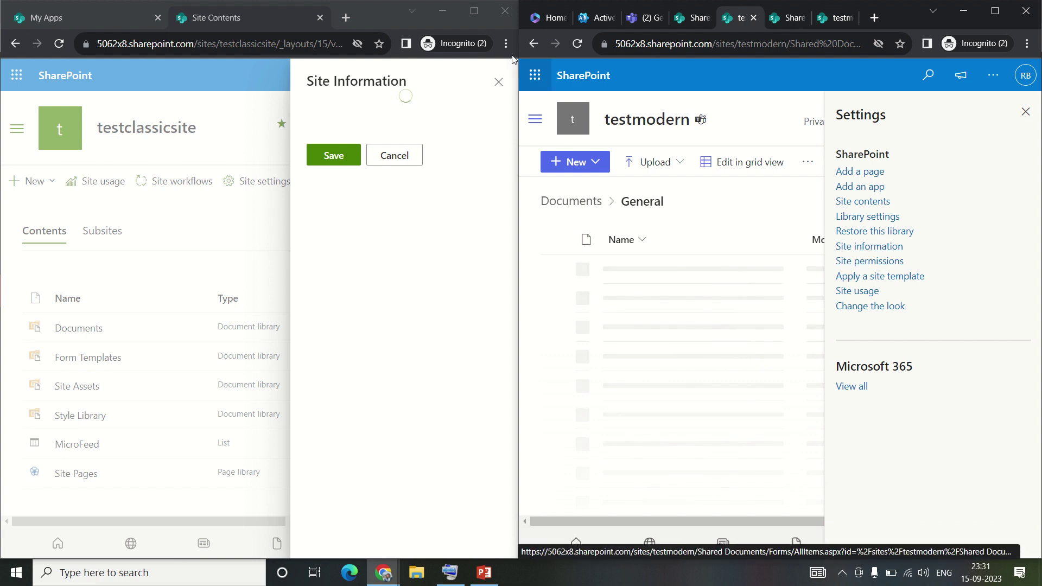
{"action": "left_click", "coordinate": [498, 83]}
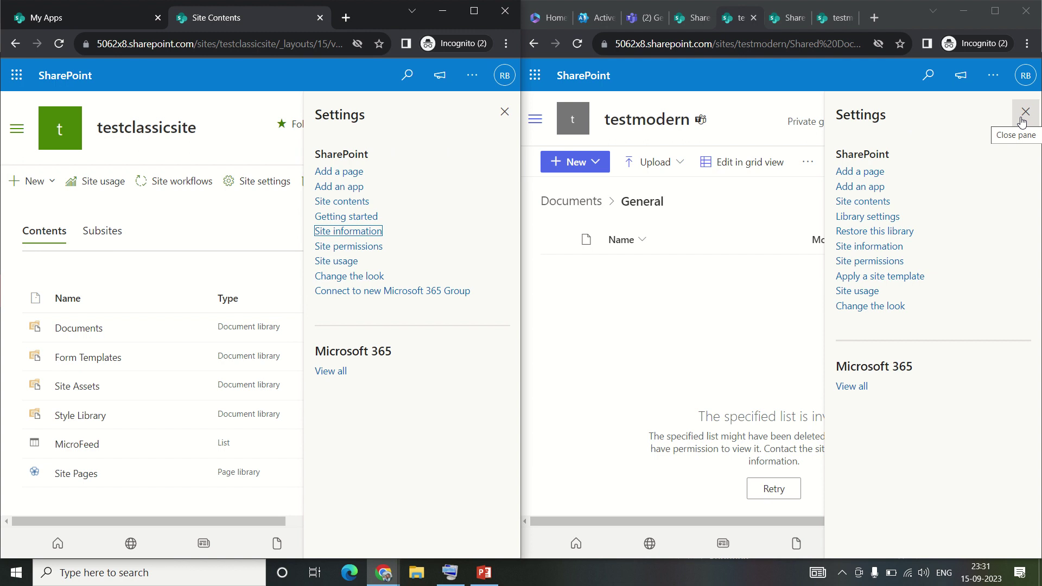
{"action": "left_click", "coordinate": [462, 303]}
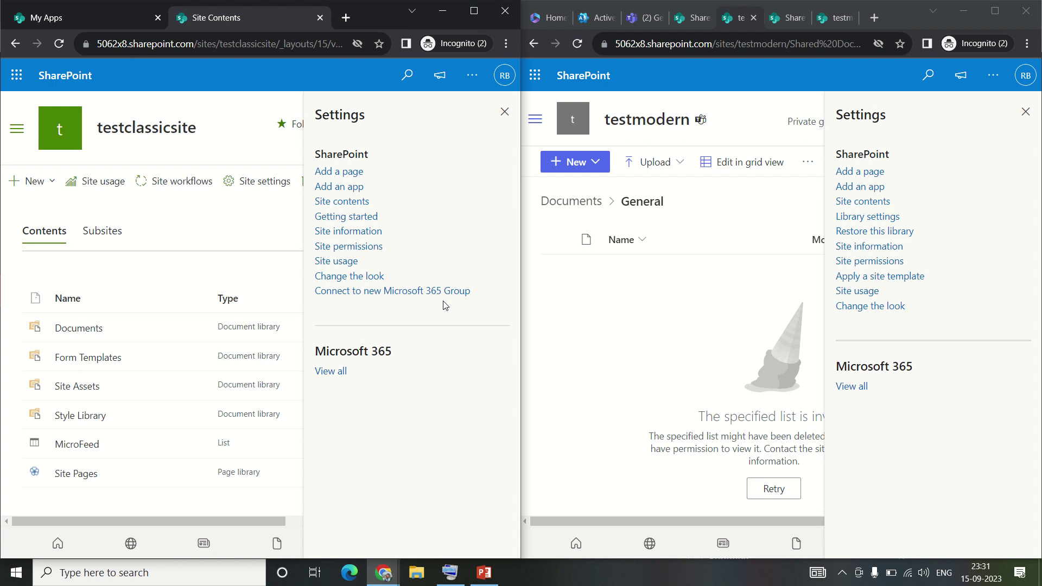
{"action": "left_click", "coordinate": [572, 353]}
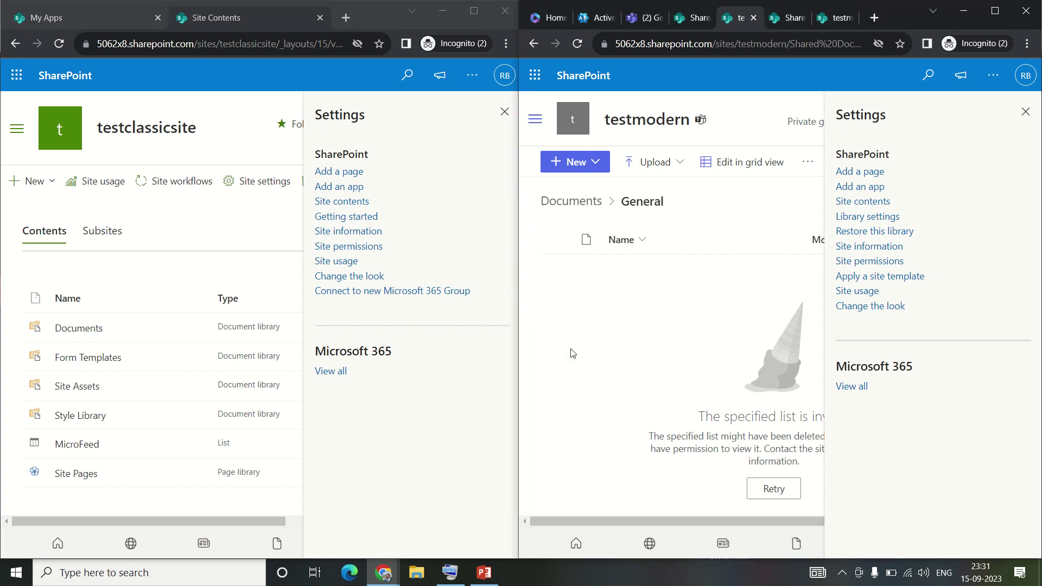
{"action": "left_click", "coordinate": [460, 377]}
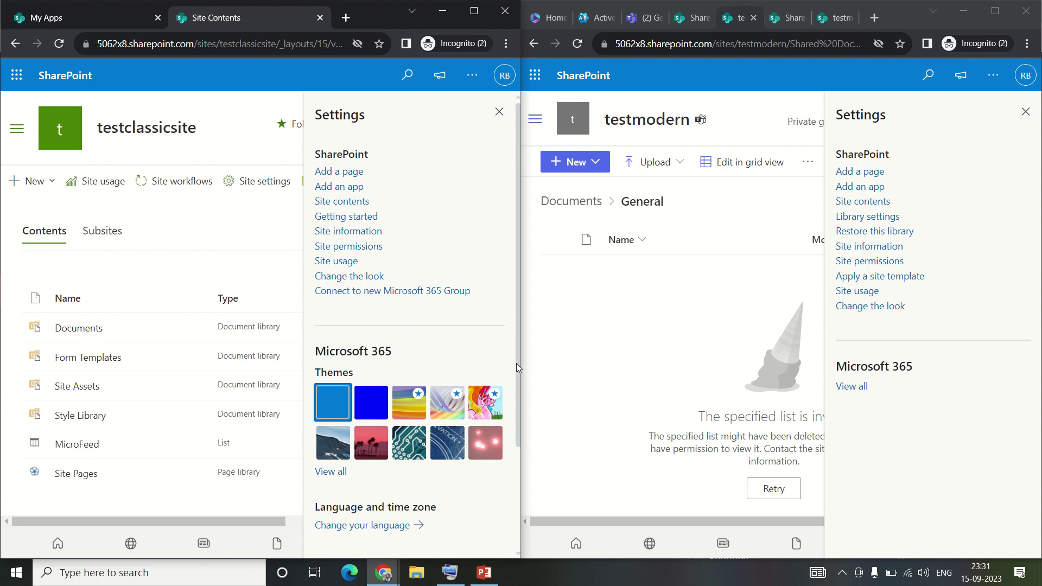
{"action": "left_click", "coordinate": [610, 357]}
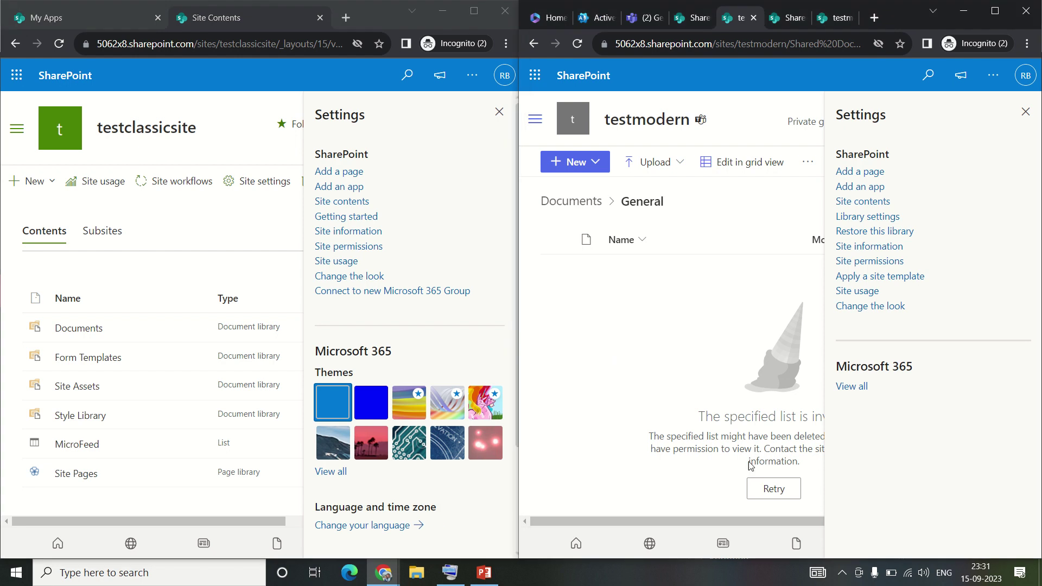
- Retry loading the General folder in testmodern and go back up to its Documents library
{"action": "left_click", "coordinate": [774, 491]}
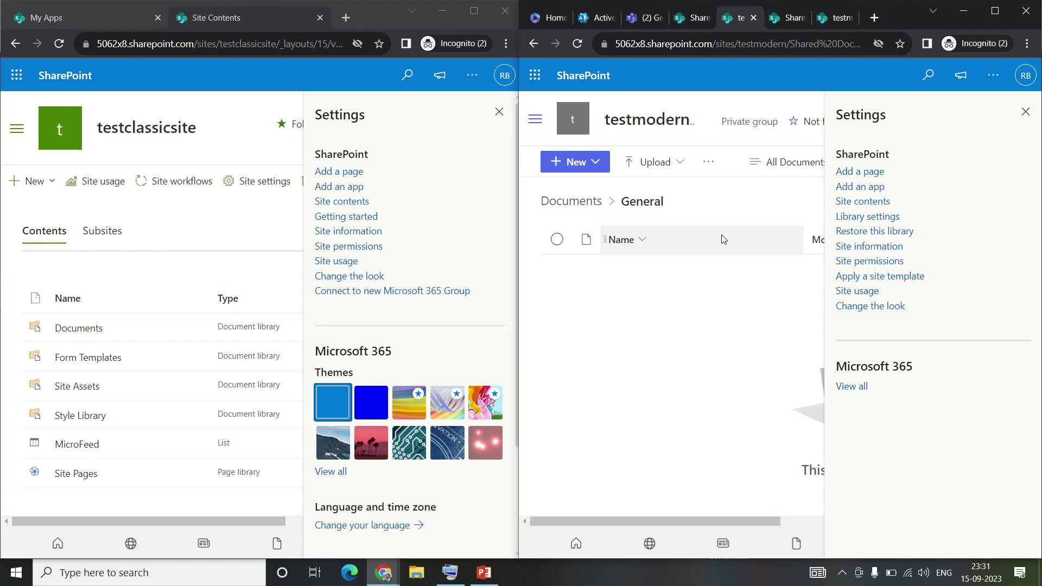
{"action": "left_click", "coordinate": [570, 201]}
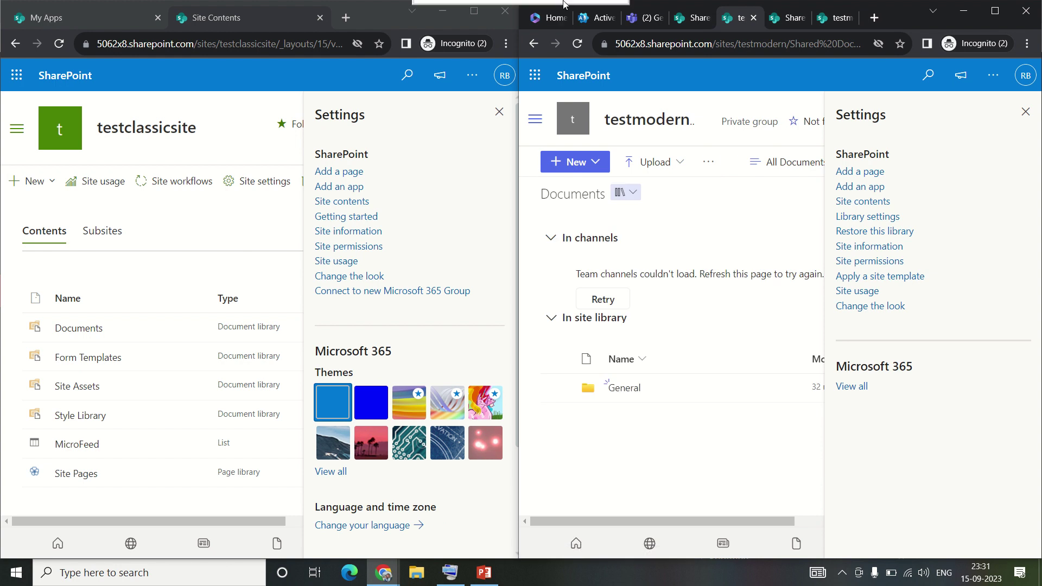
{"action": "mouse_move", "coordinate": [564, 4]}
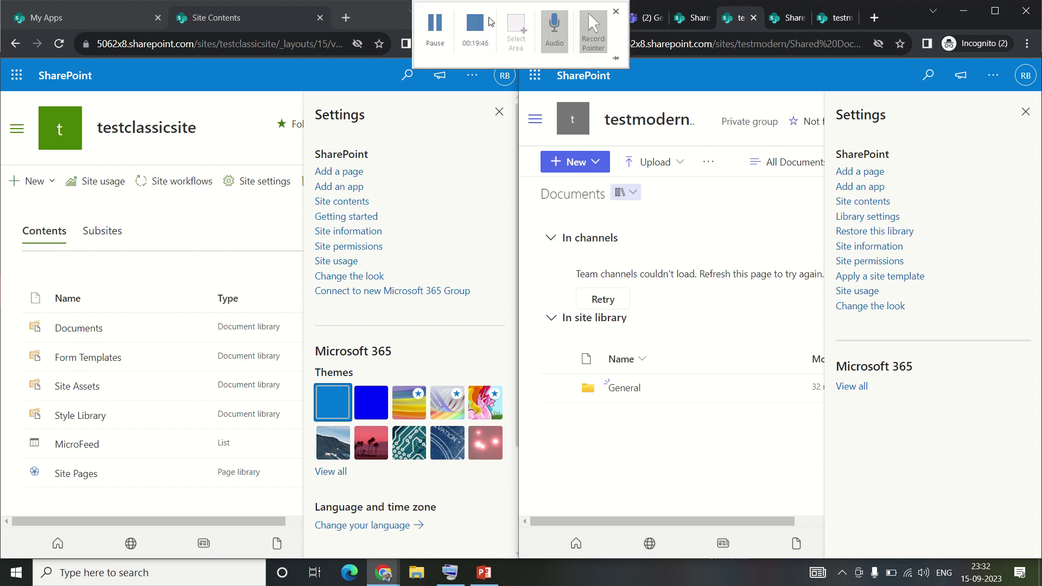